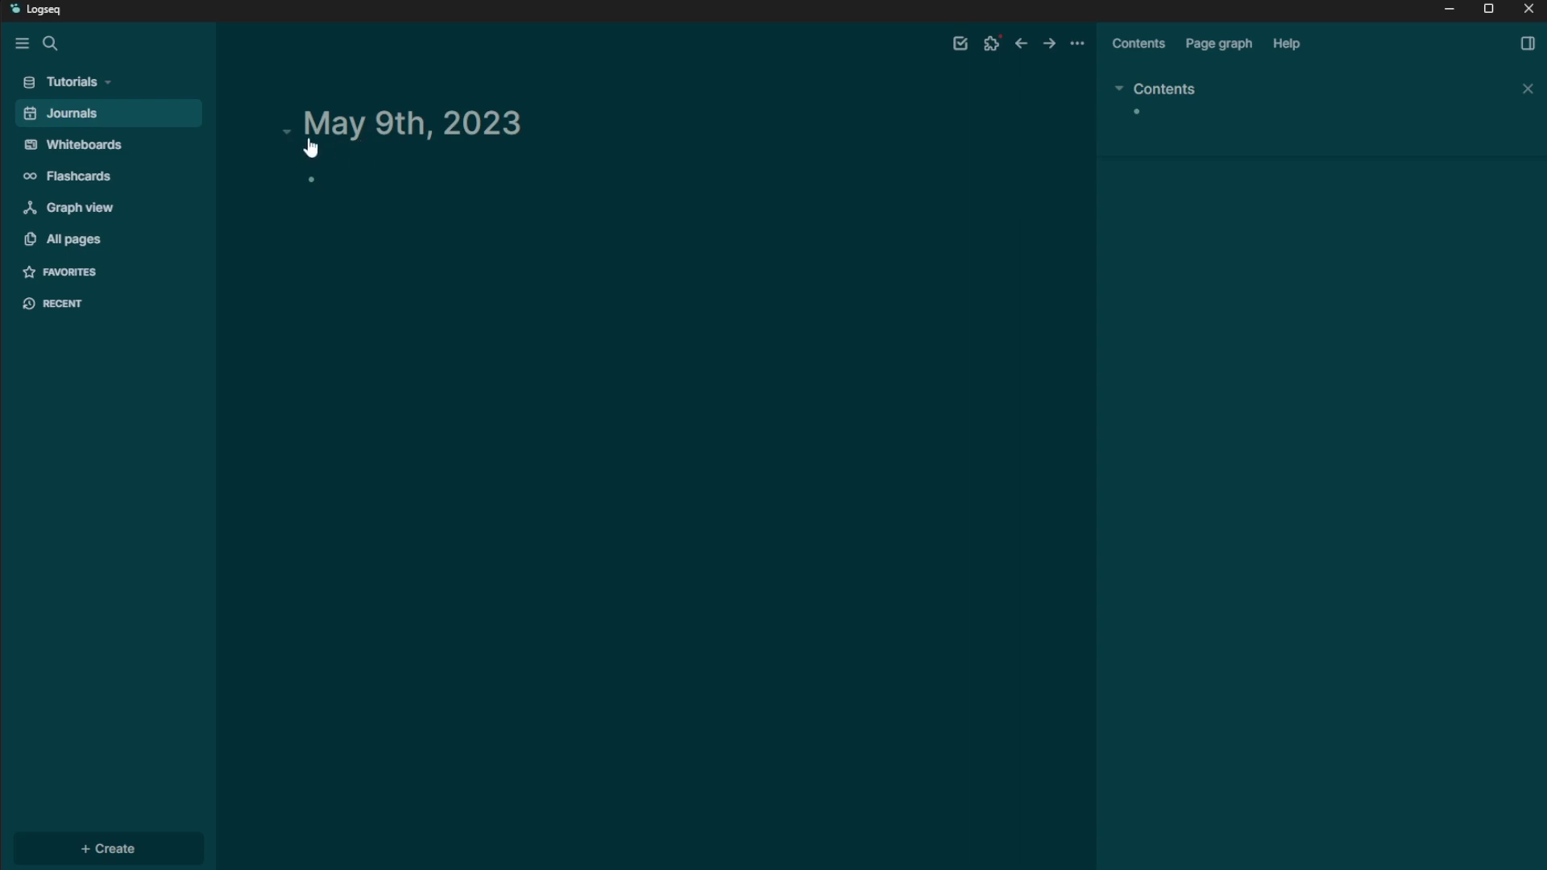
Step: Write the first journal bullet: 'Steroid analysis by ion mobility is important for medical diagnoses.'
left_click(333, 175)
type("Steroid analysis by ion mobili")
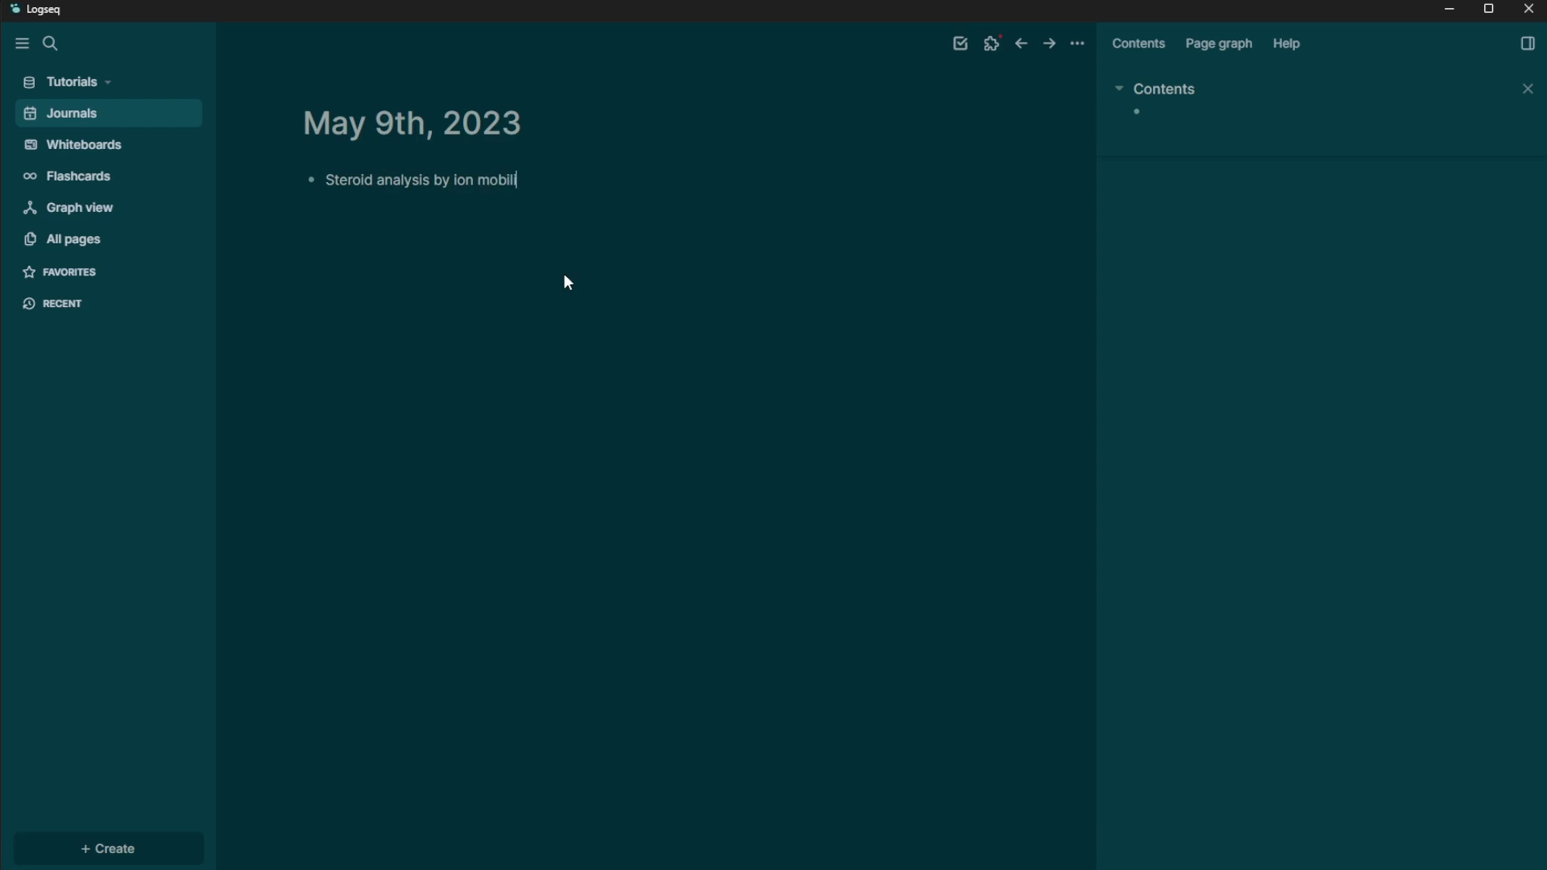
type("ty is important for medical dis")
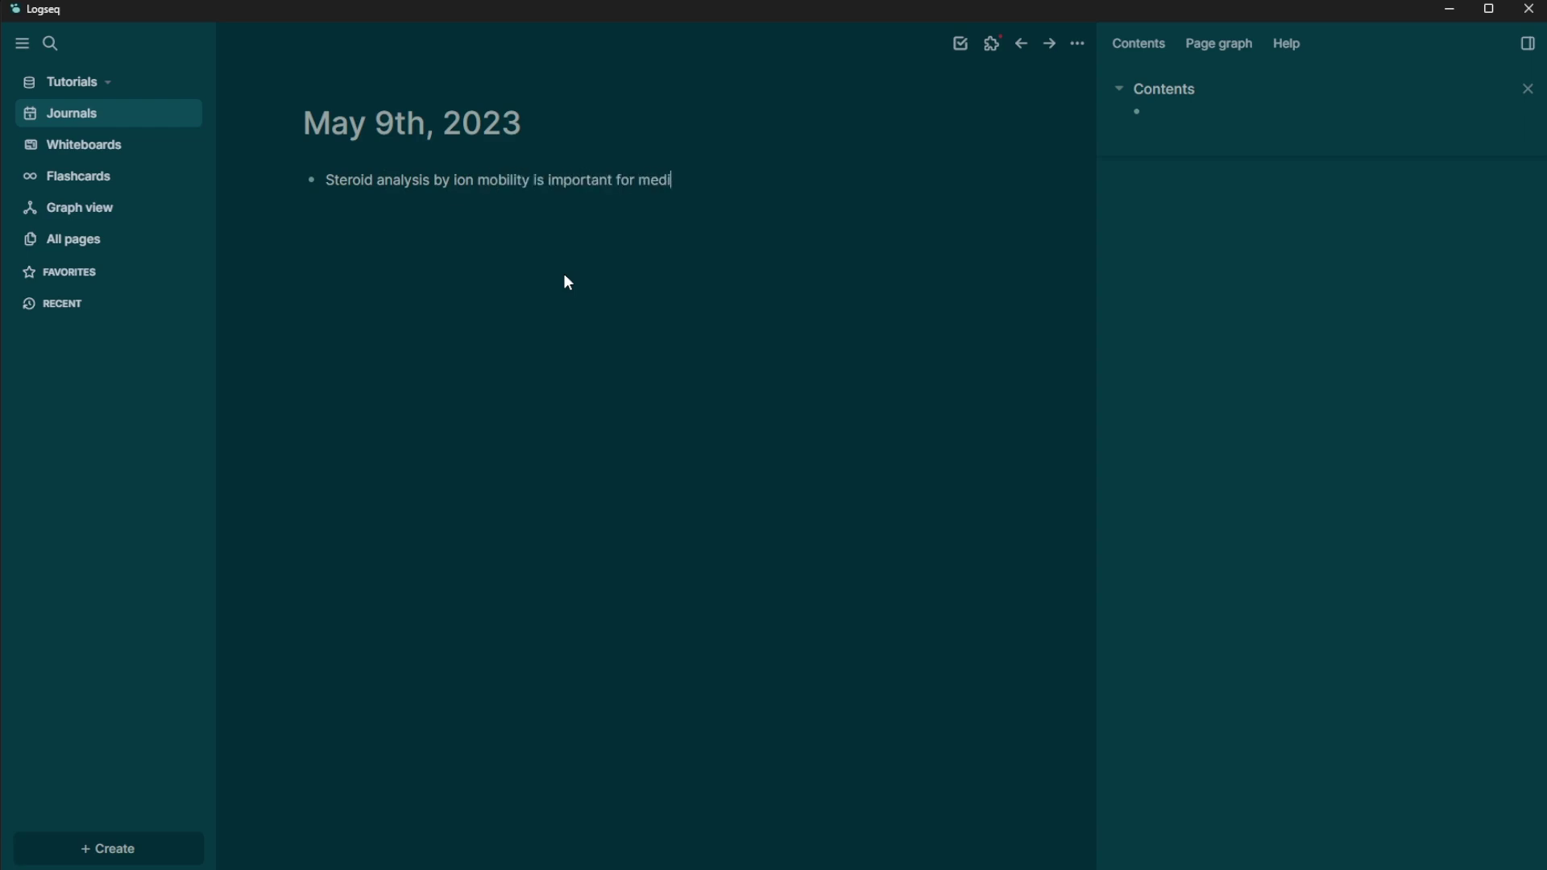
key("BackSpace")
type("agnoses.")
Step: Paste the metal-solutions line and add 'Take the clothes out of the dryer and fold them.'
type("Make steroid and group I metal solutions.")
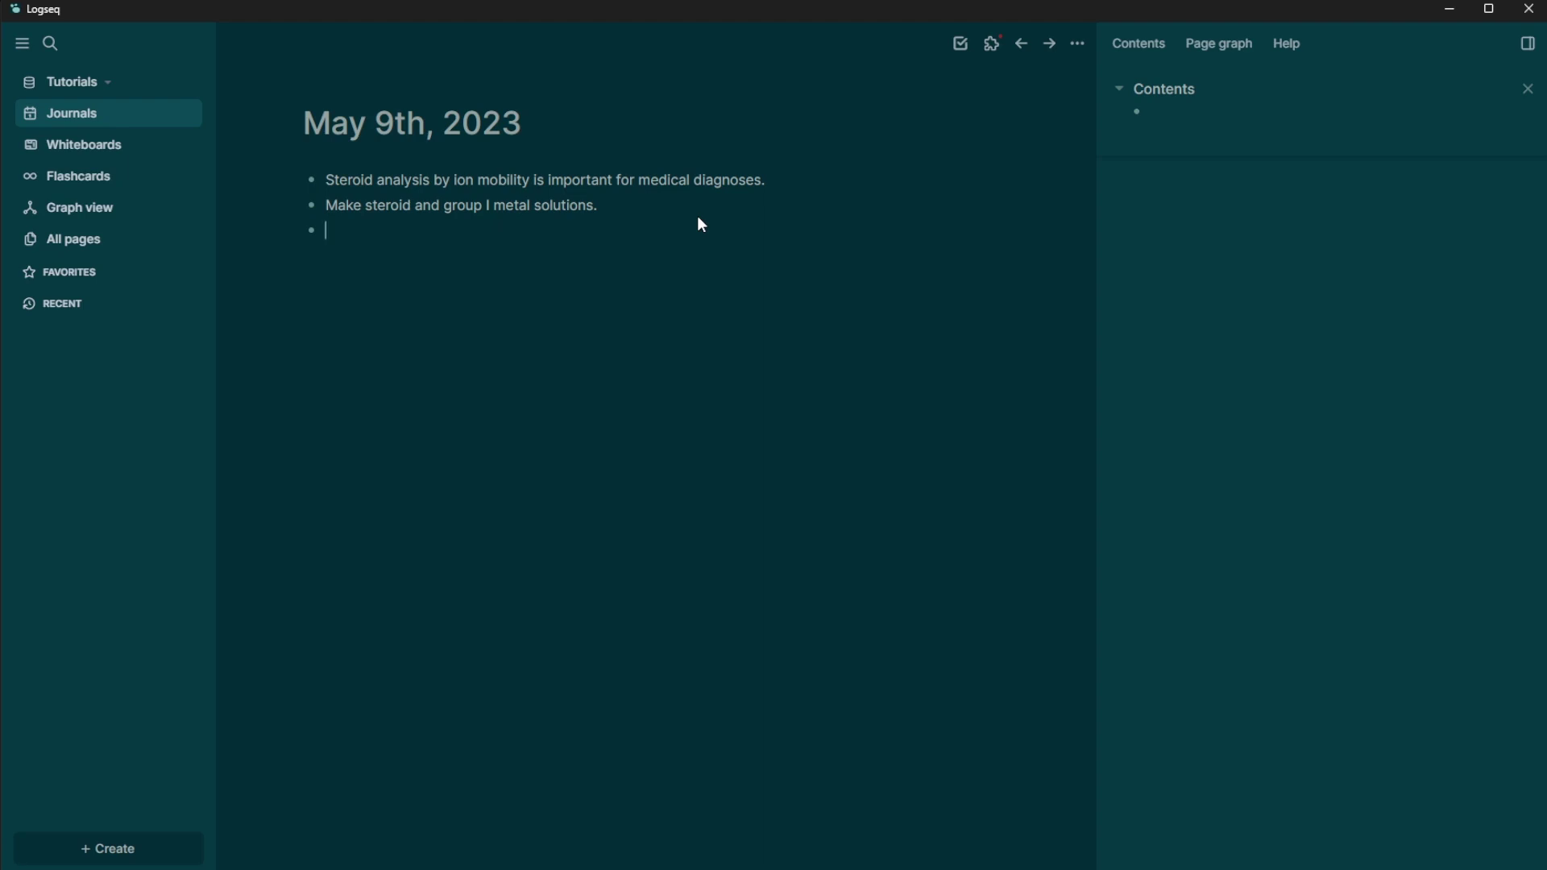
type("Take the clothes out of the dryer and fold them.")
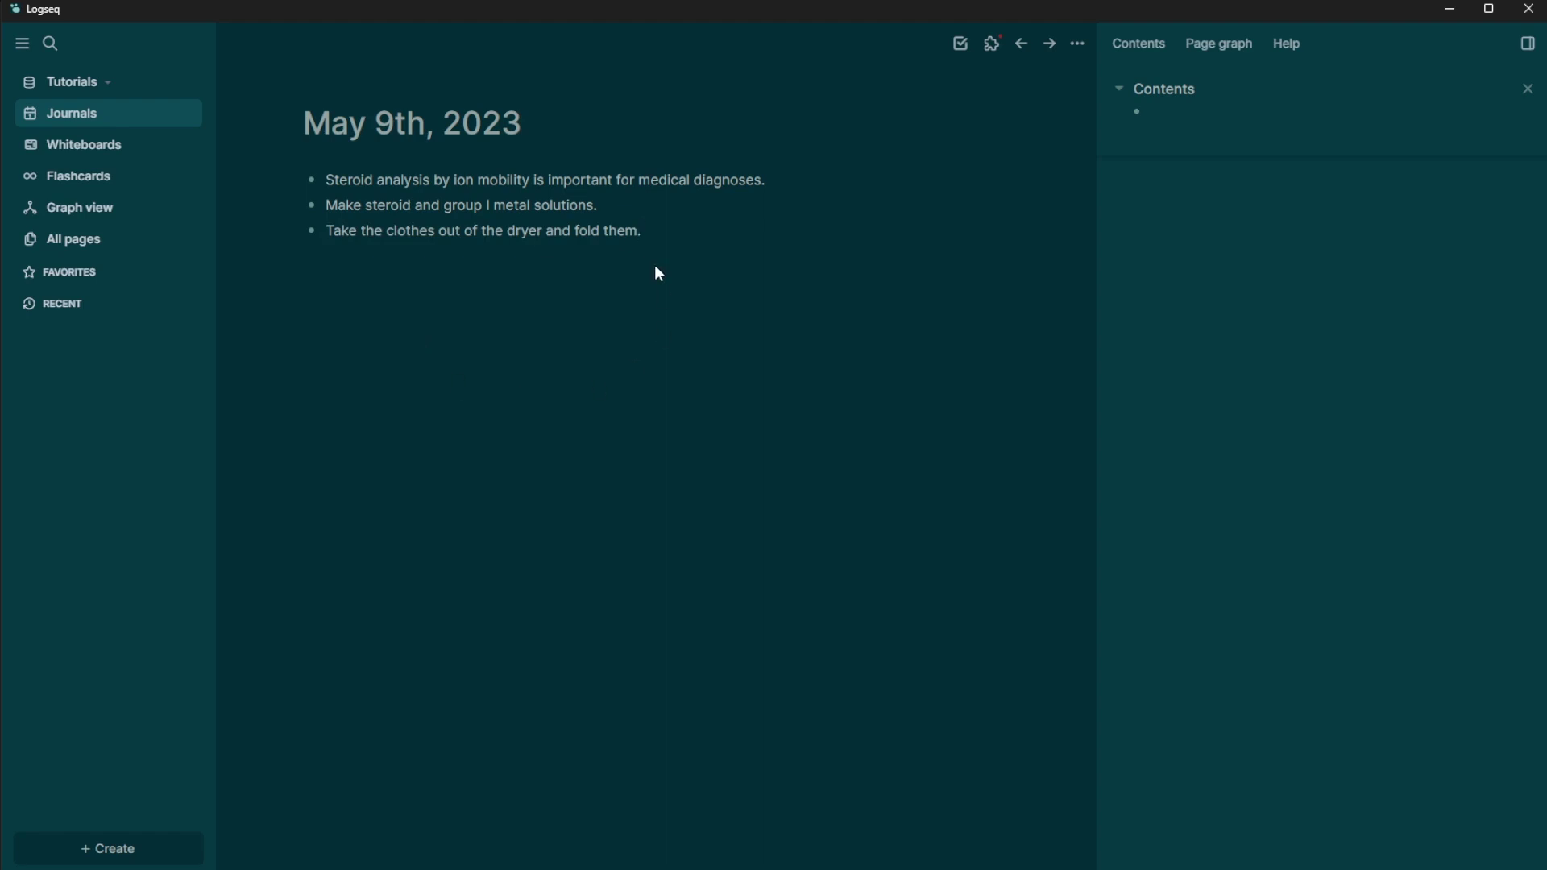
left_click_drag(784, 177, 328, 172)
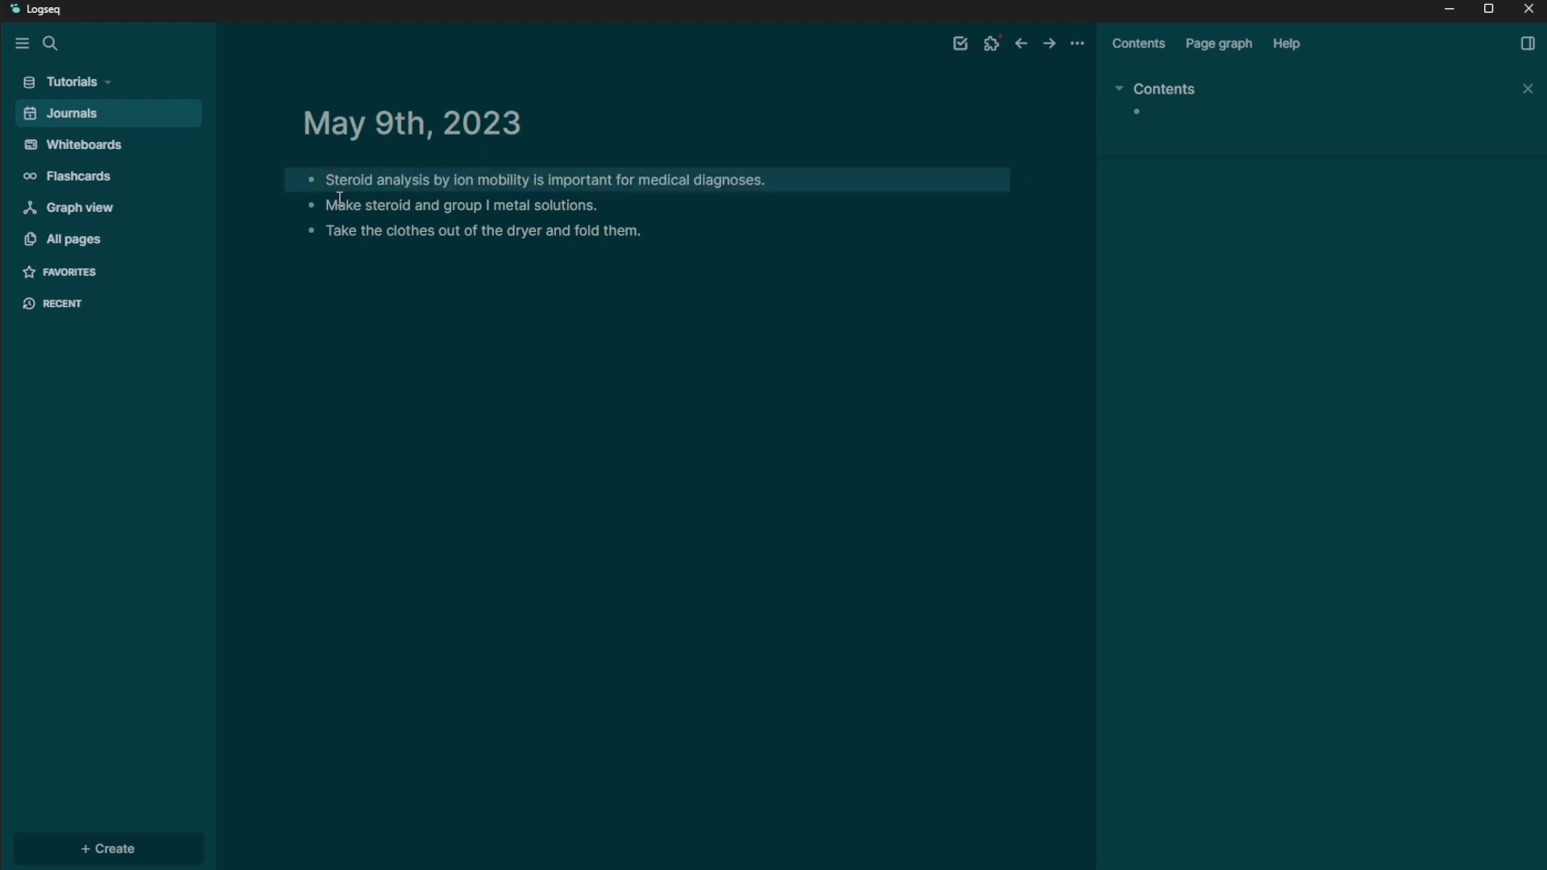
left_click(346, 234)
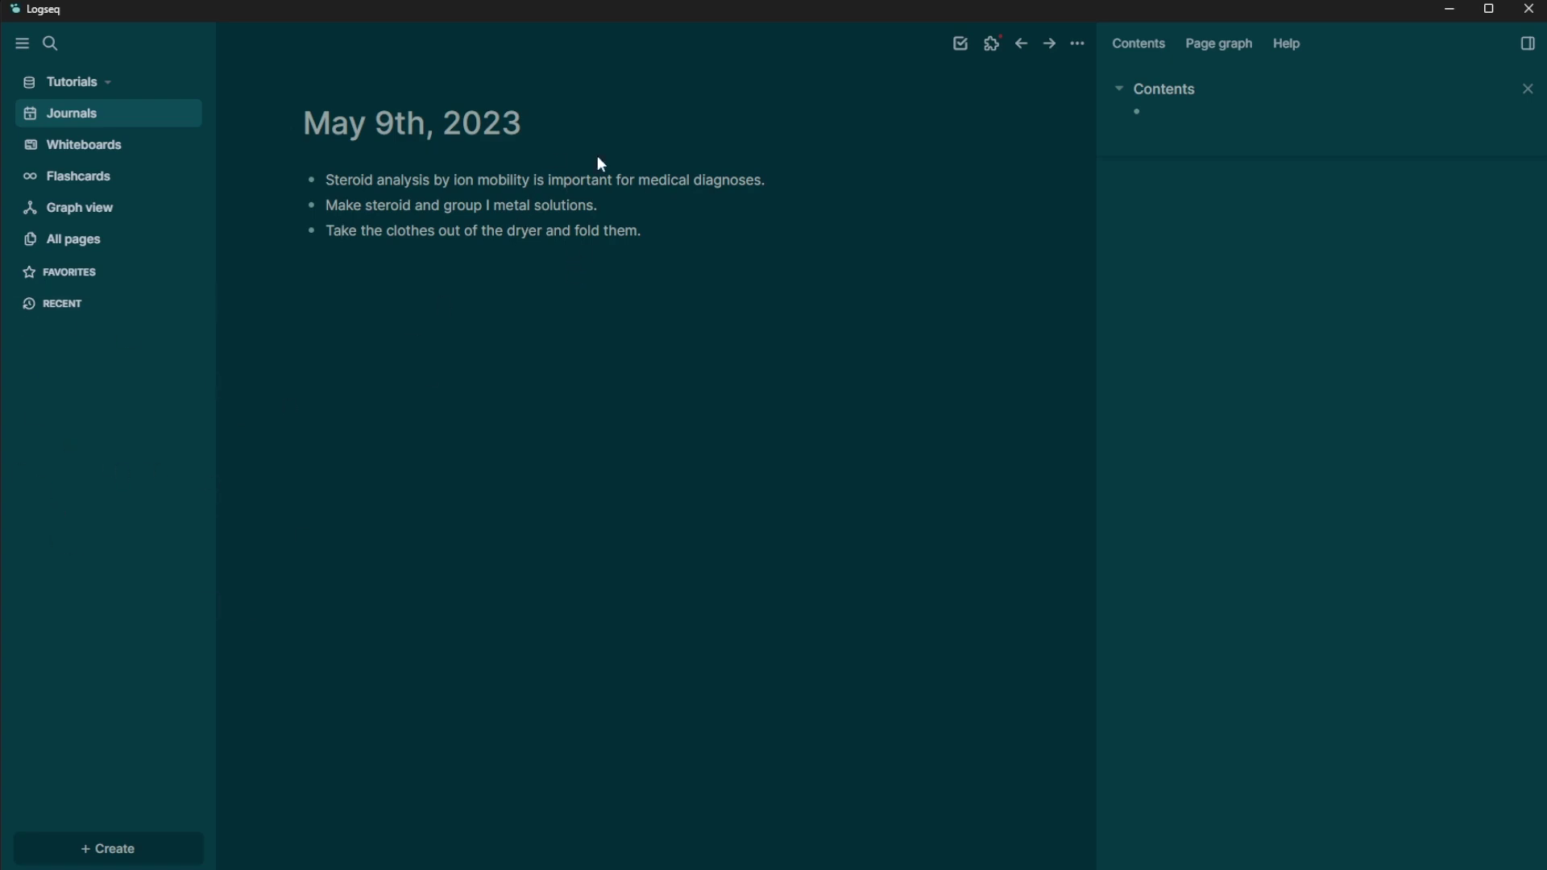
left_click(93, 854)
Step: Create a new page named 'Steroid and Ion Mobility' and return to the journal
left_click(314, 815)
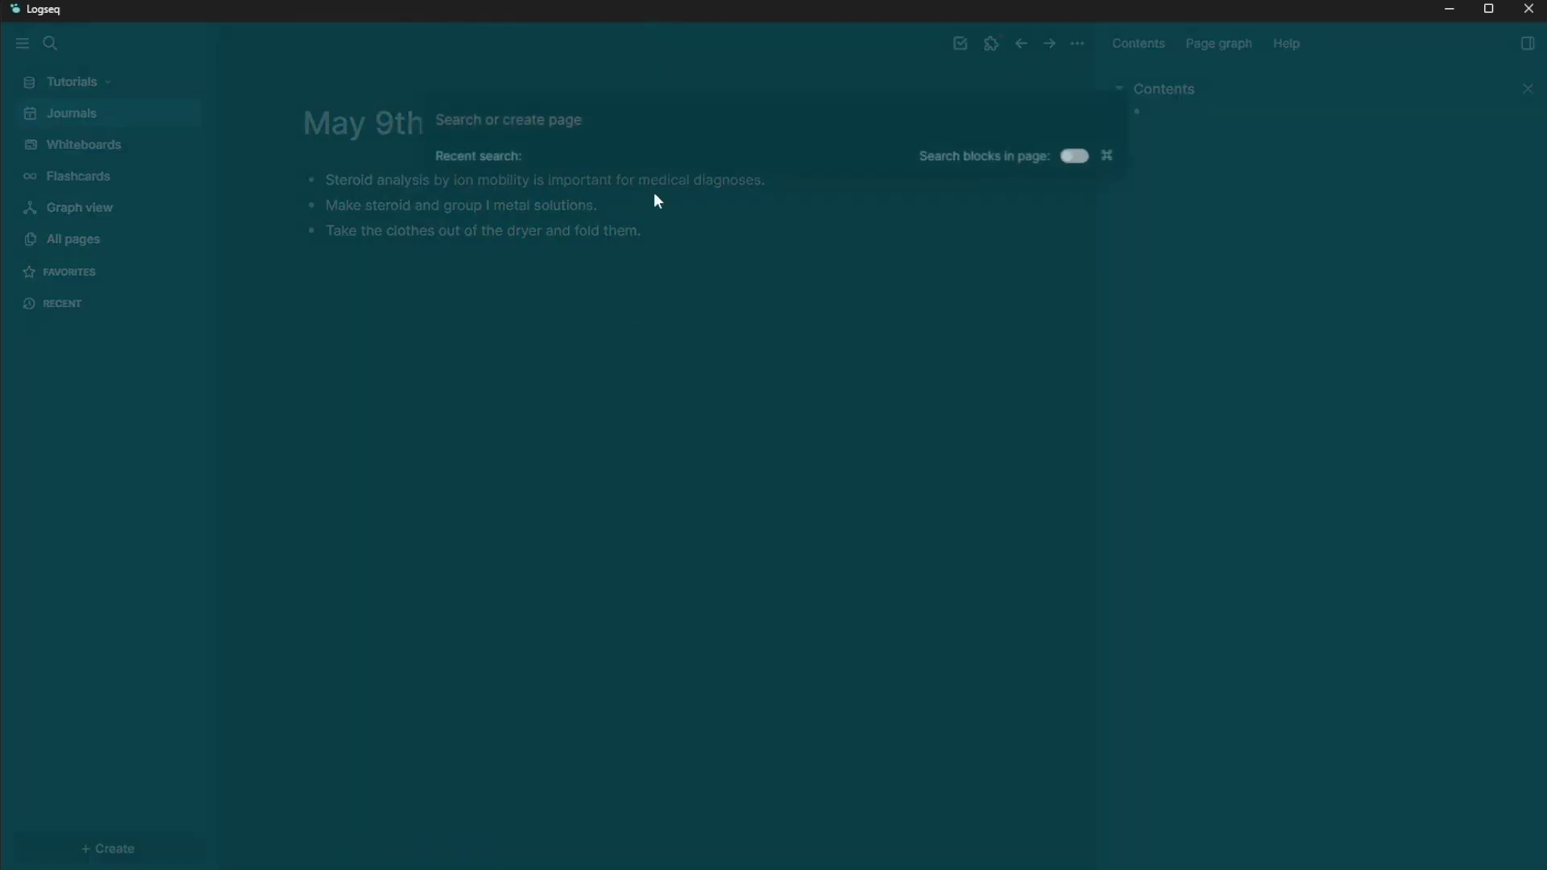
type("Steroid and Ion Mobility")
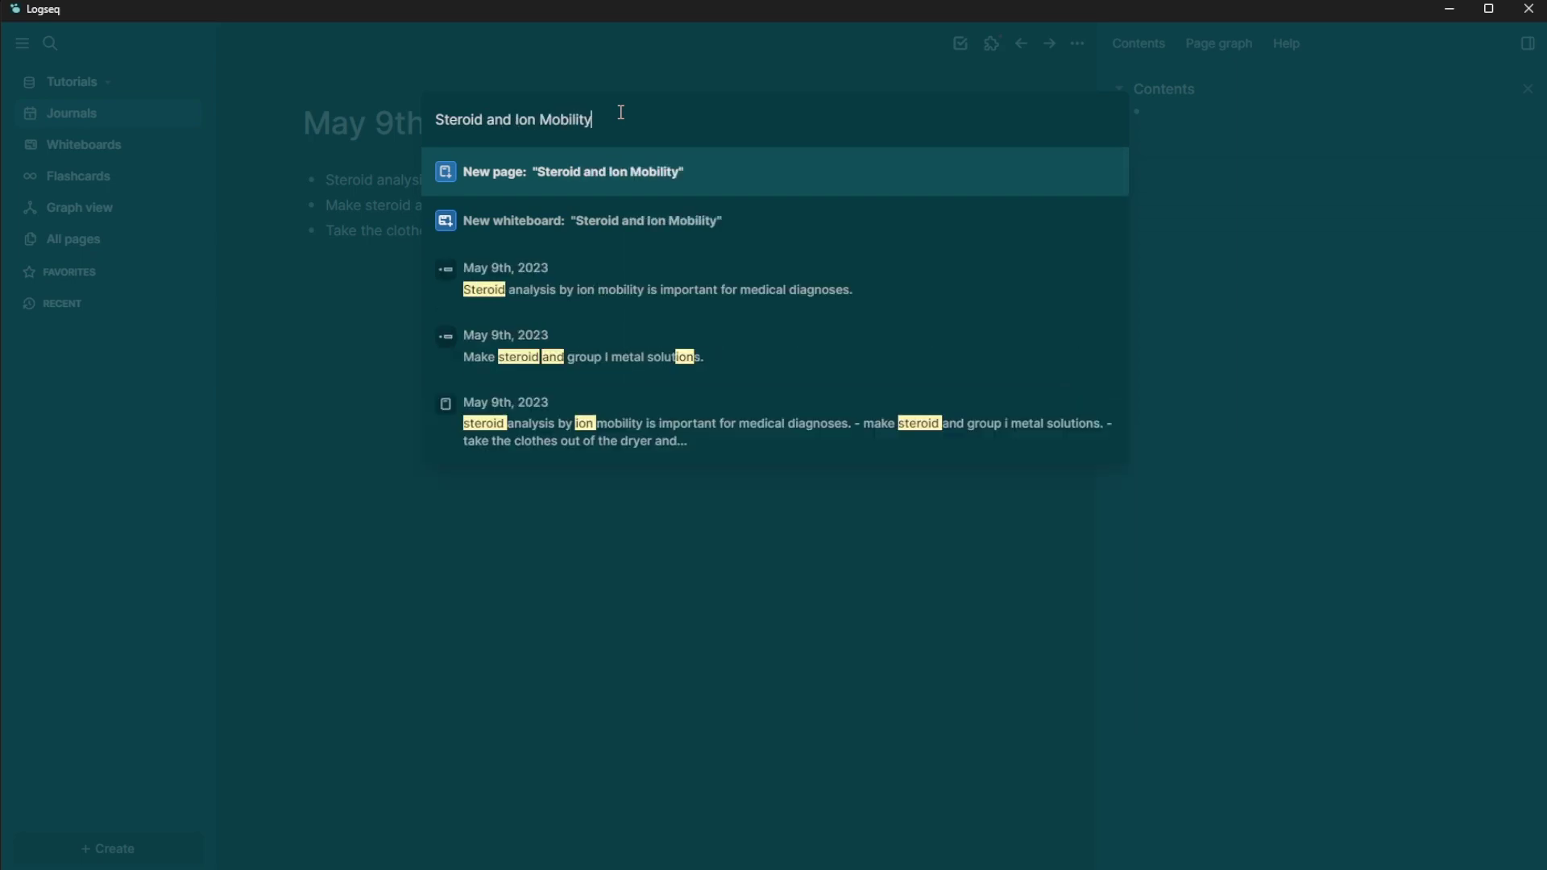
key("Return")
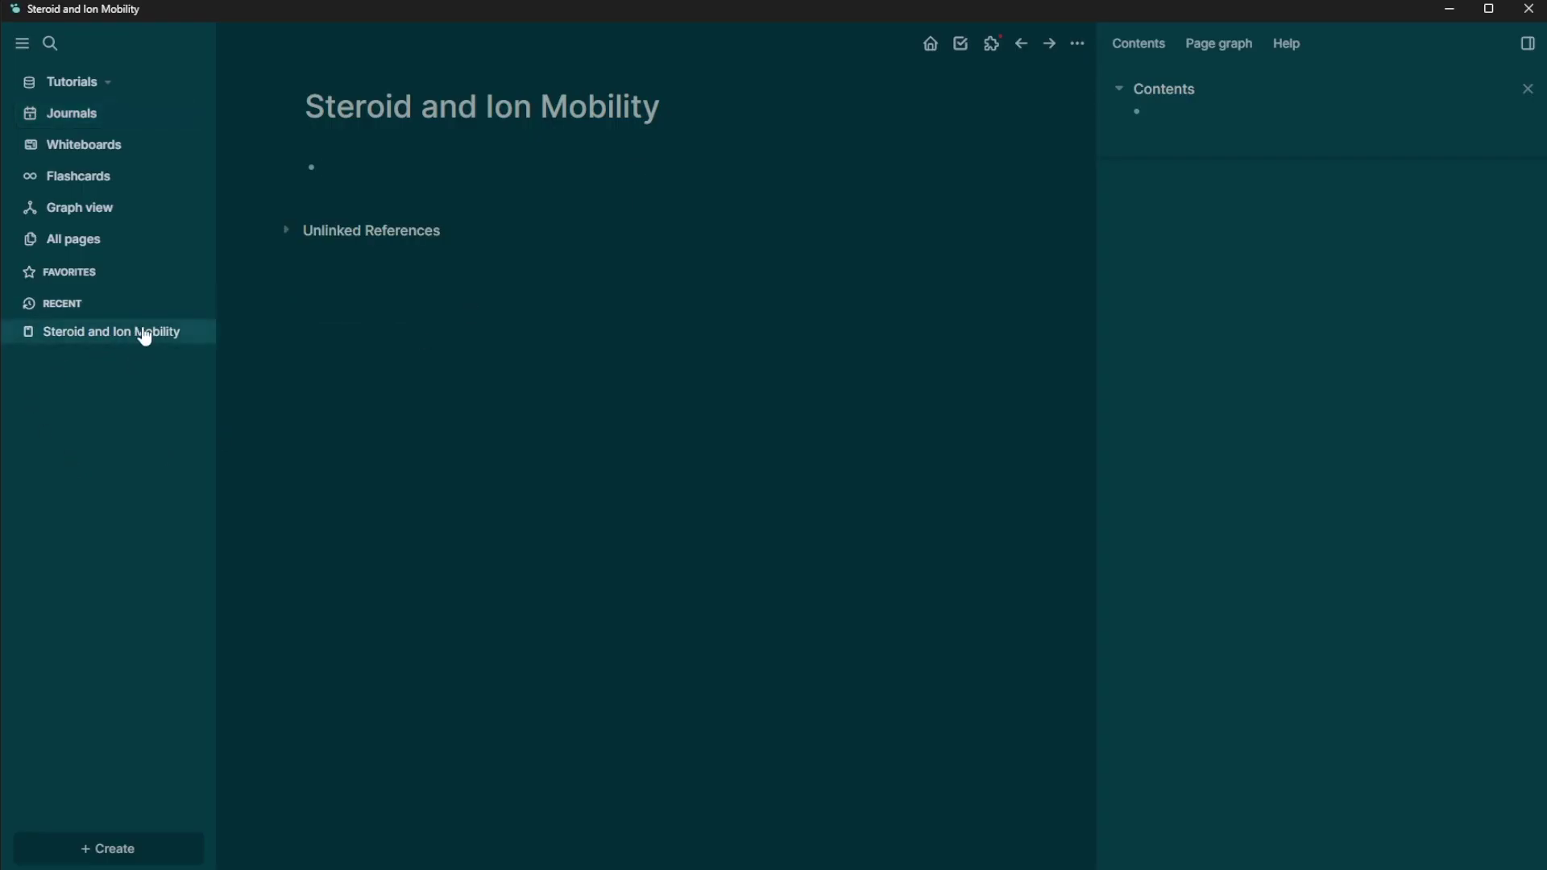
left_click(48, 120)
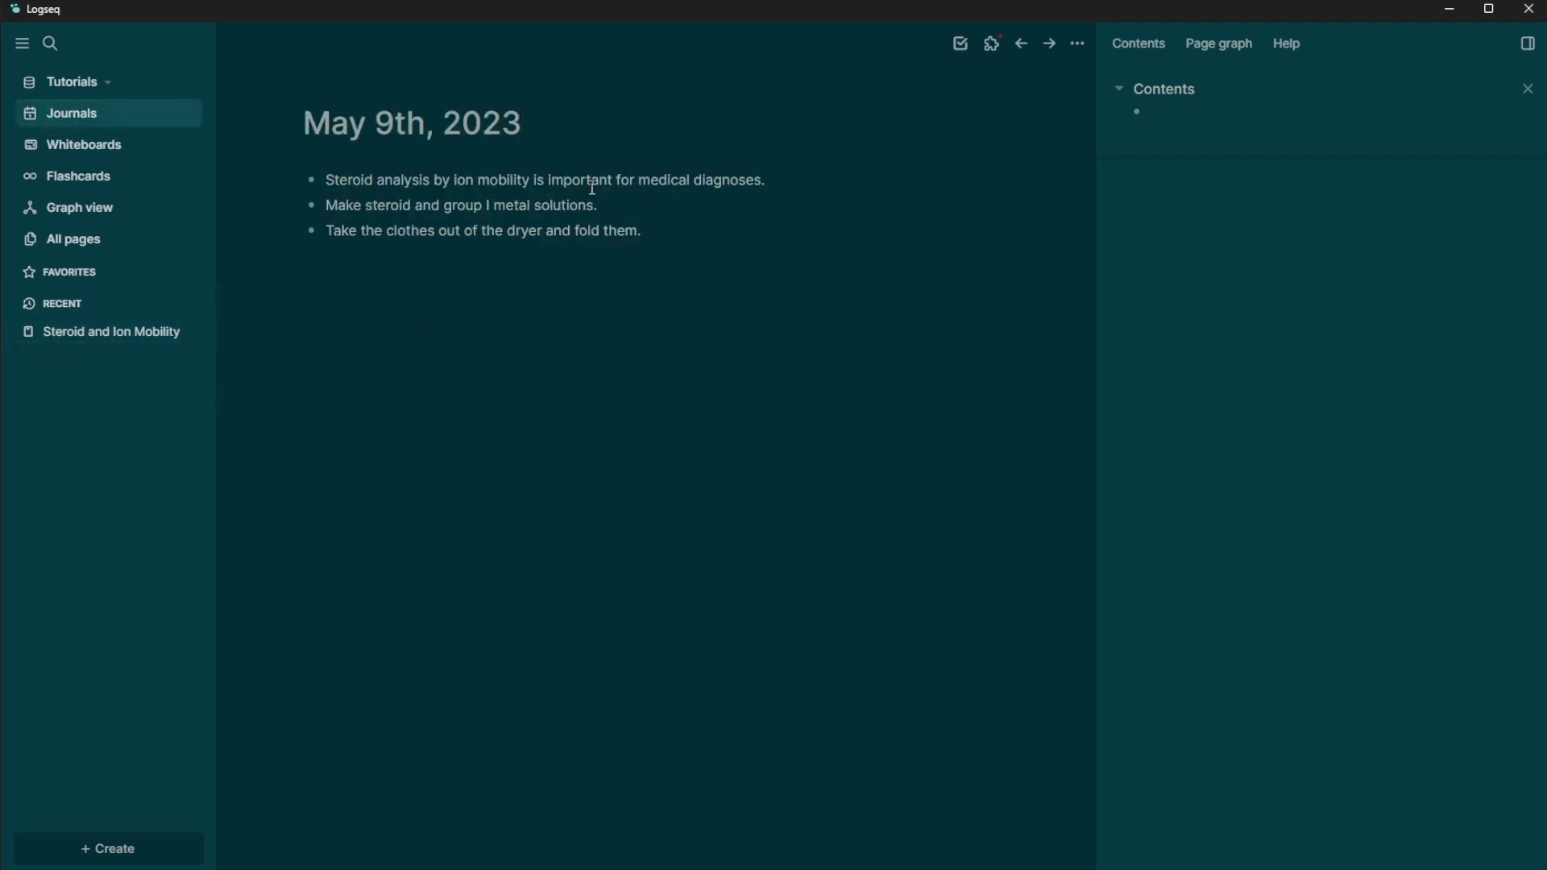
Step: Tag the end of the first bullet with #Steroid and Ion Mobility
left_click(767, 193)
type("#Stero")
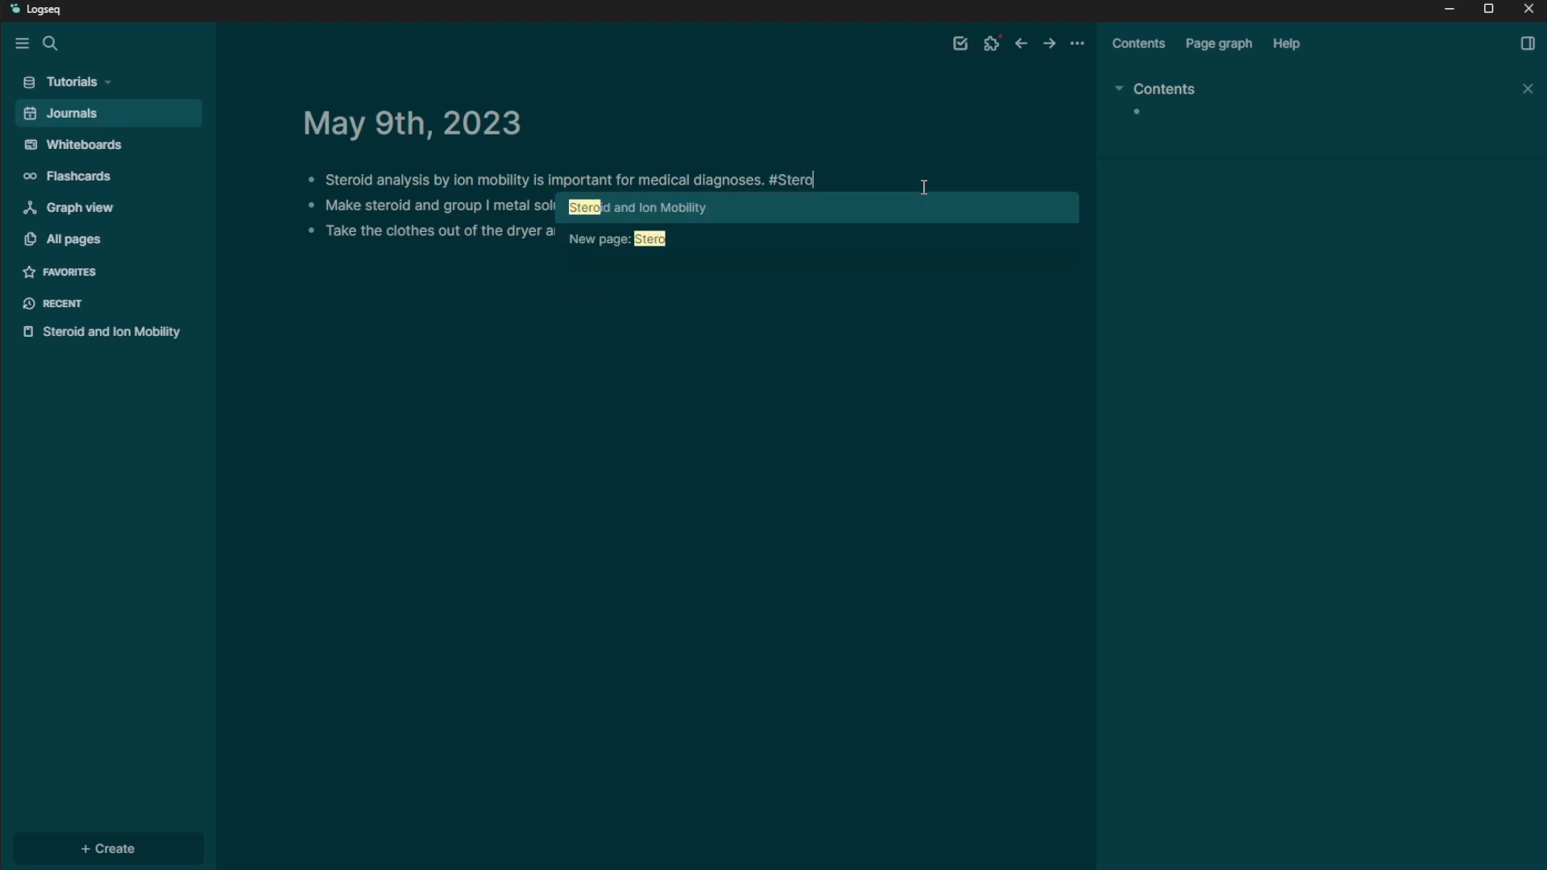
left_click(780, 207)
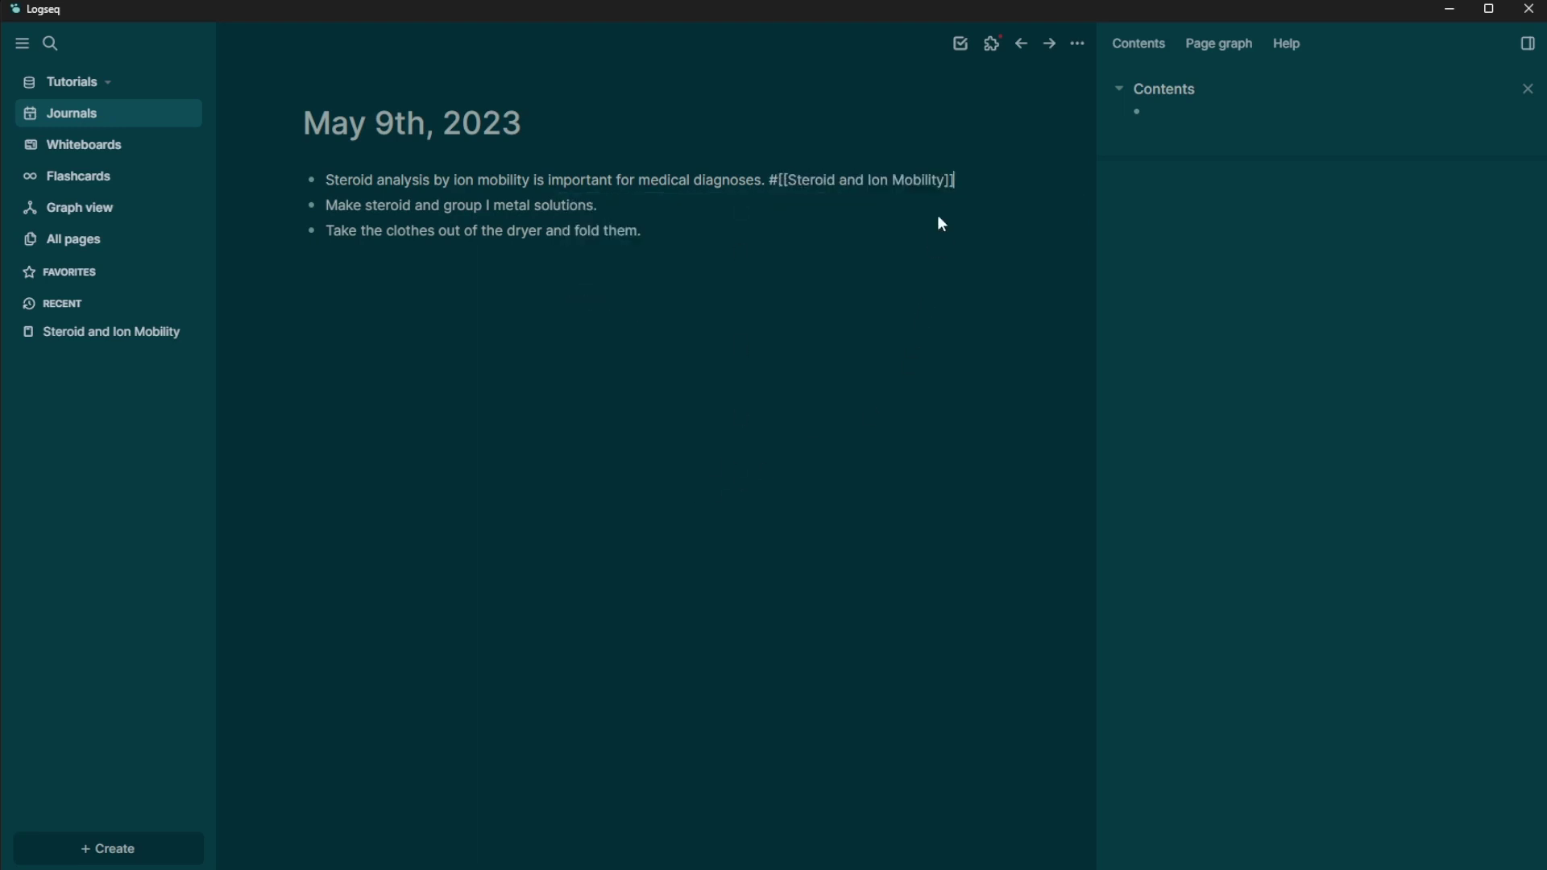
left_click(860, 259)
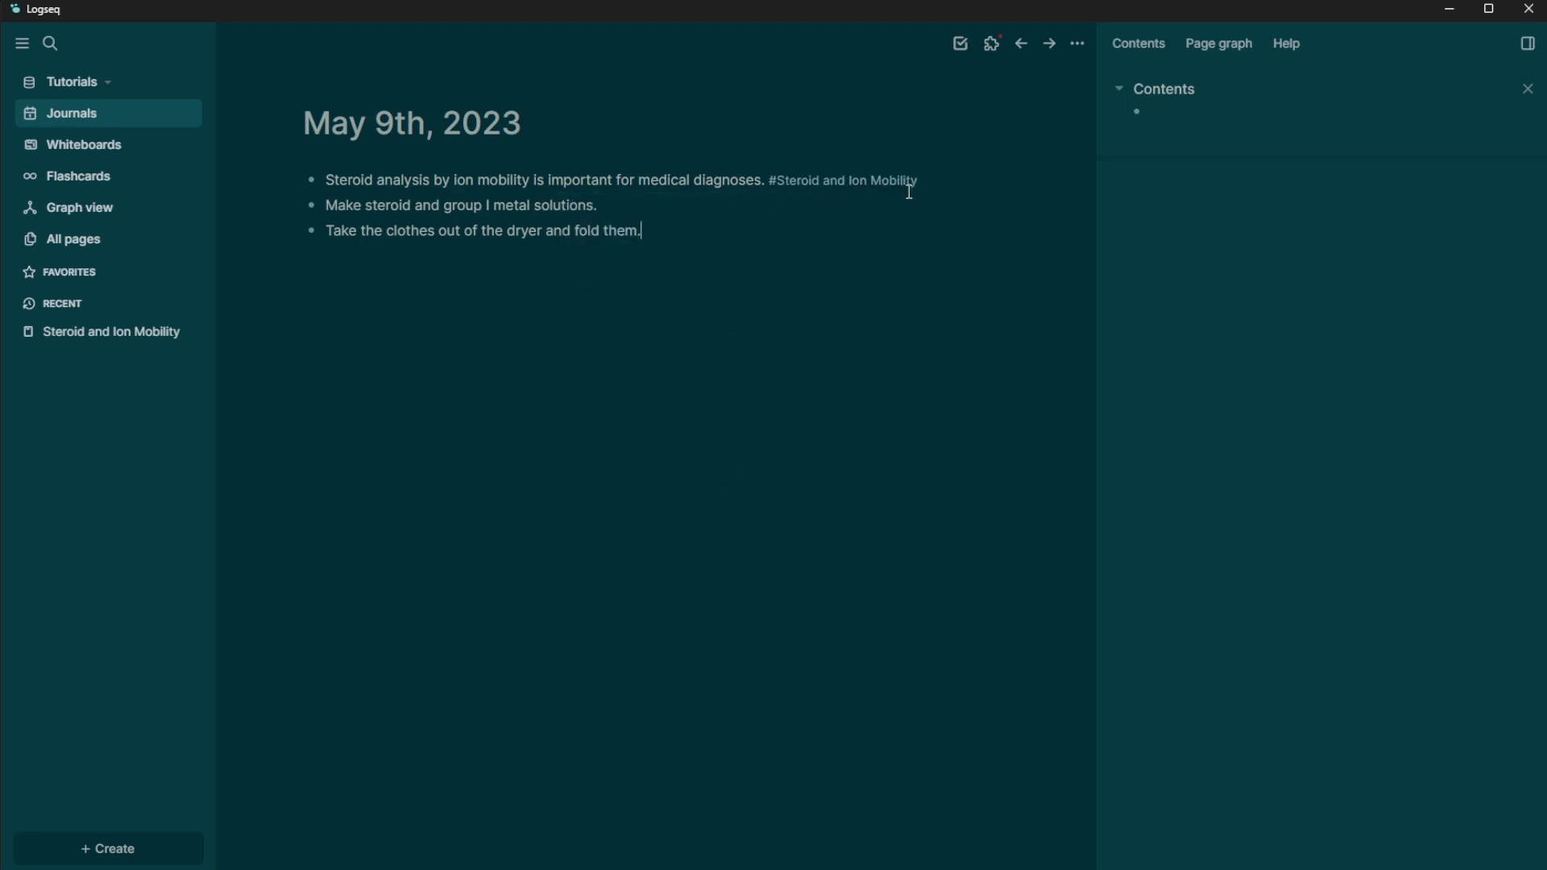
Step: Add 'Steroids are all derivates of cholesterol' tagged #[[Steroid and Ion Mobility]] and check its linked references
left_click(115, 337)
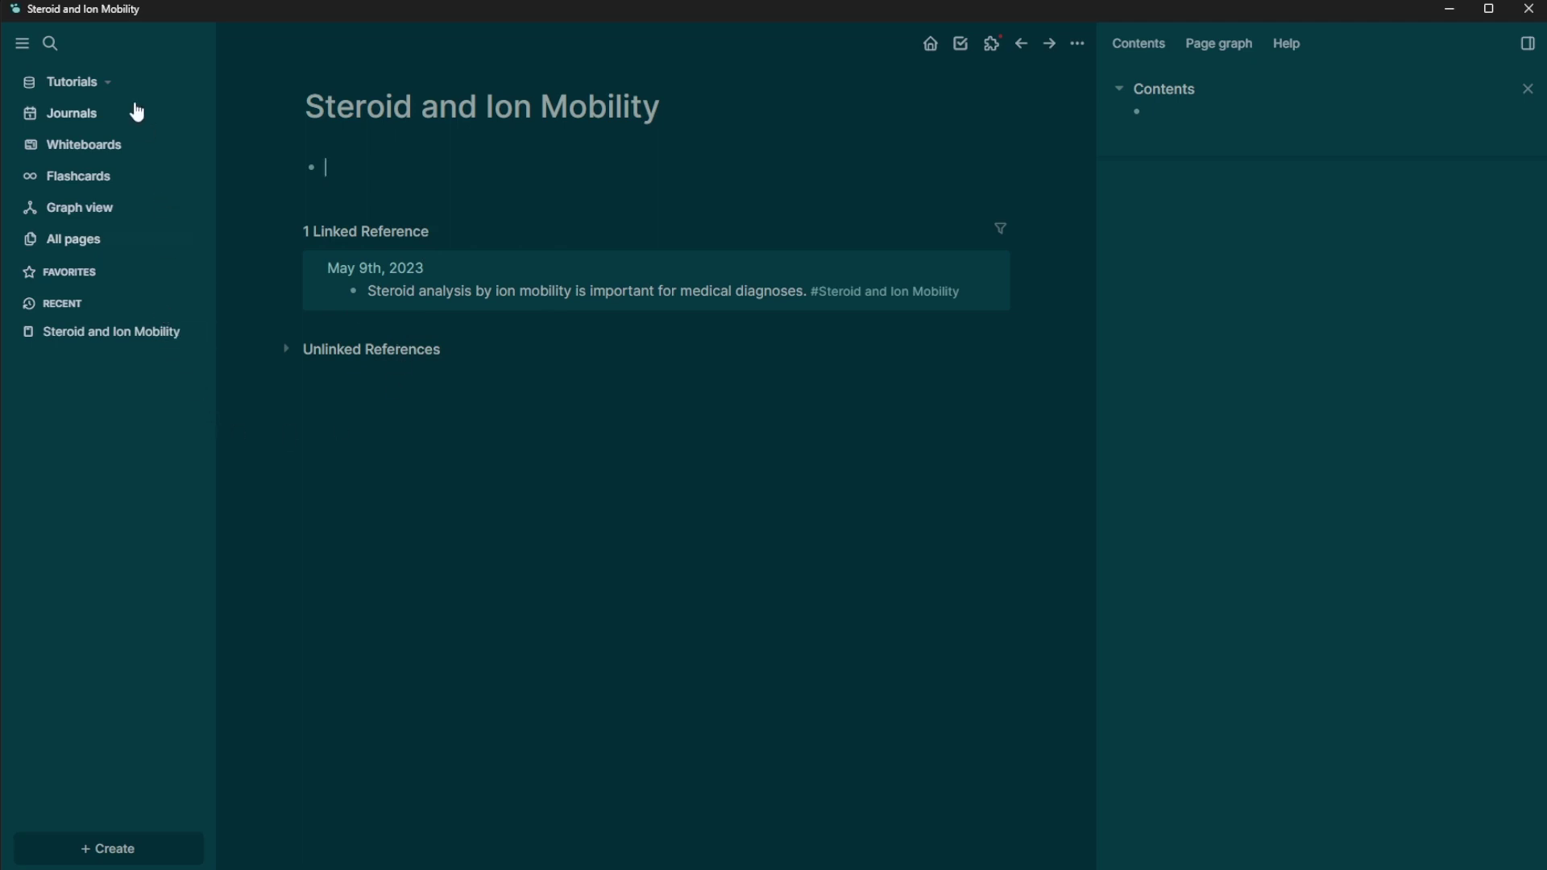
left_click(83, 113)
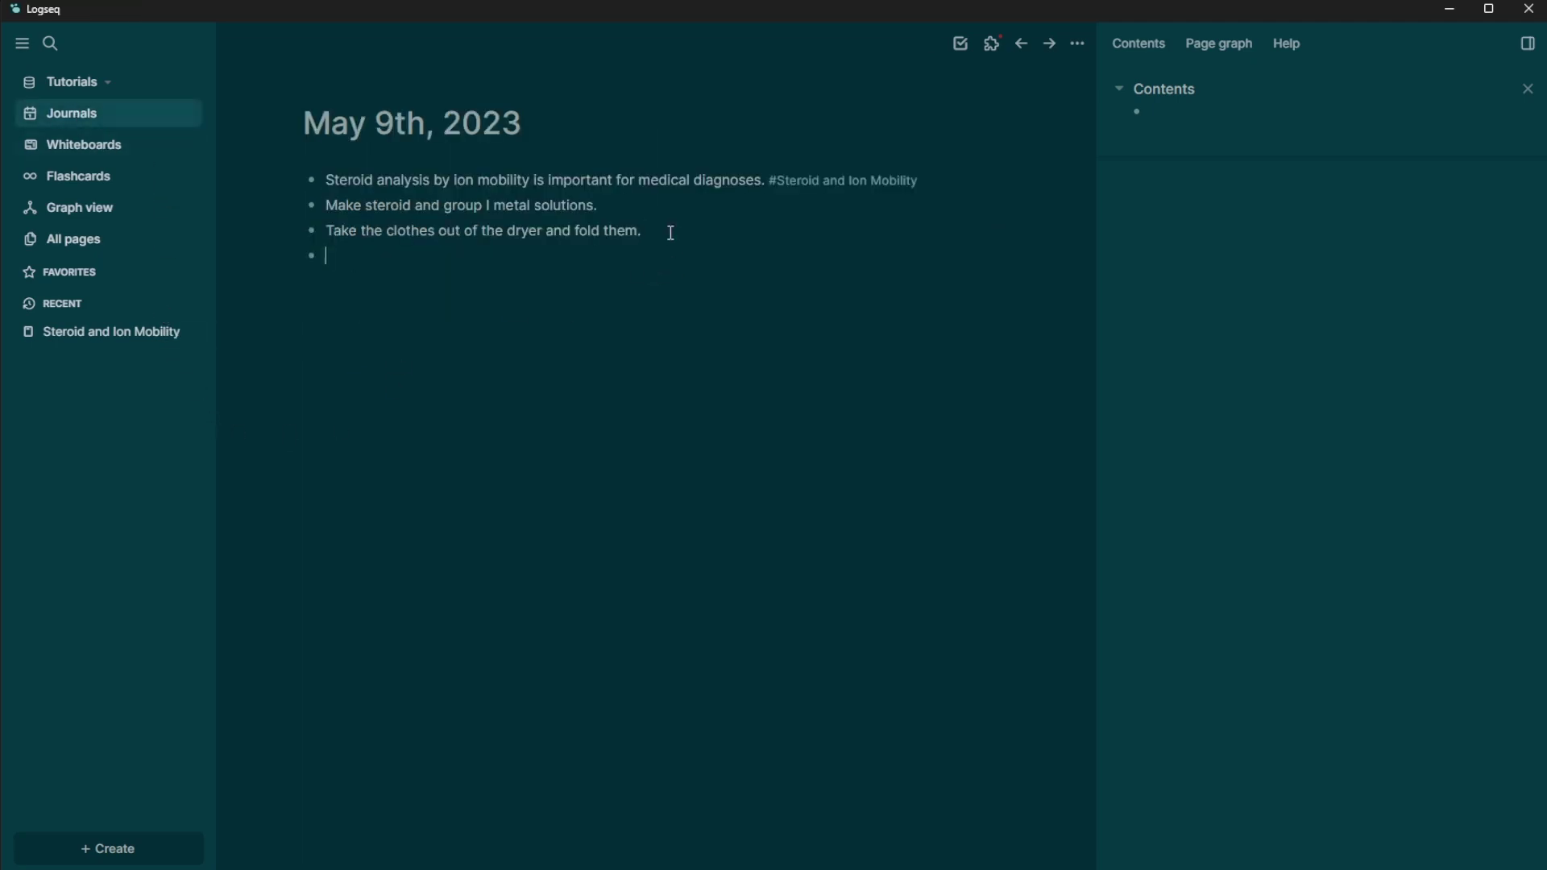
type("Steroids are all derivat")
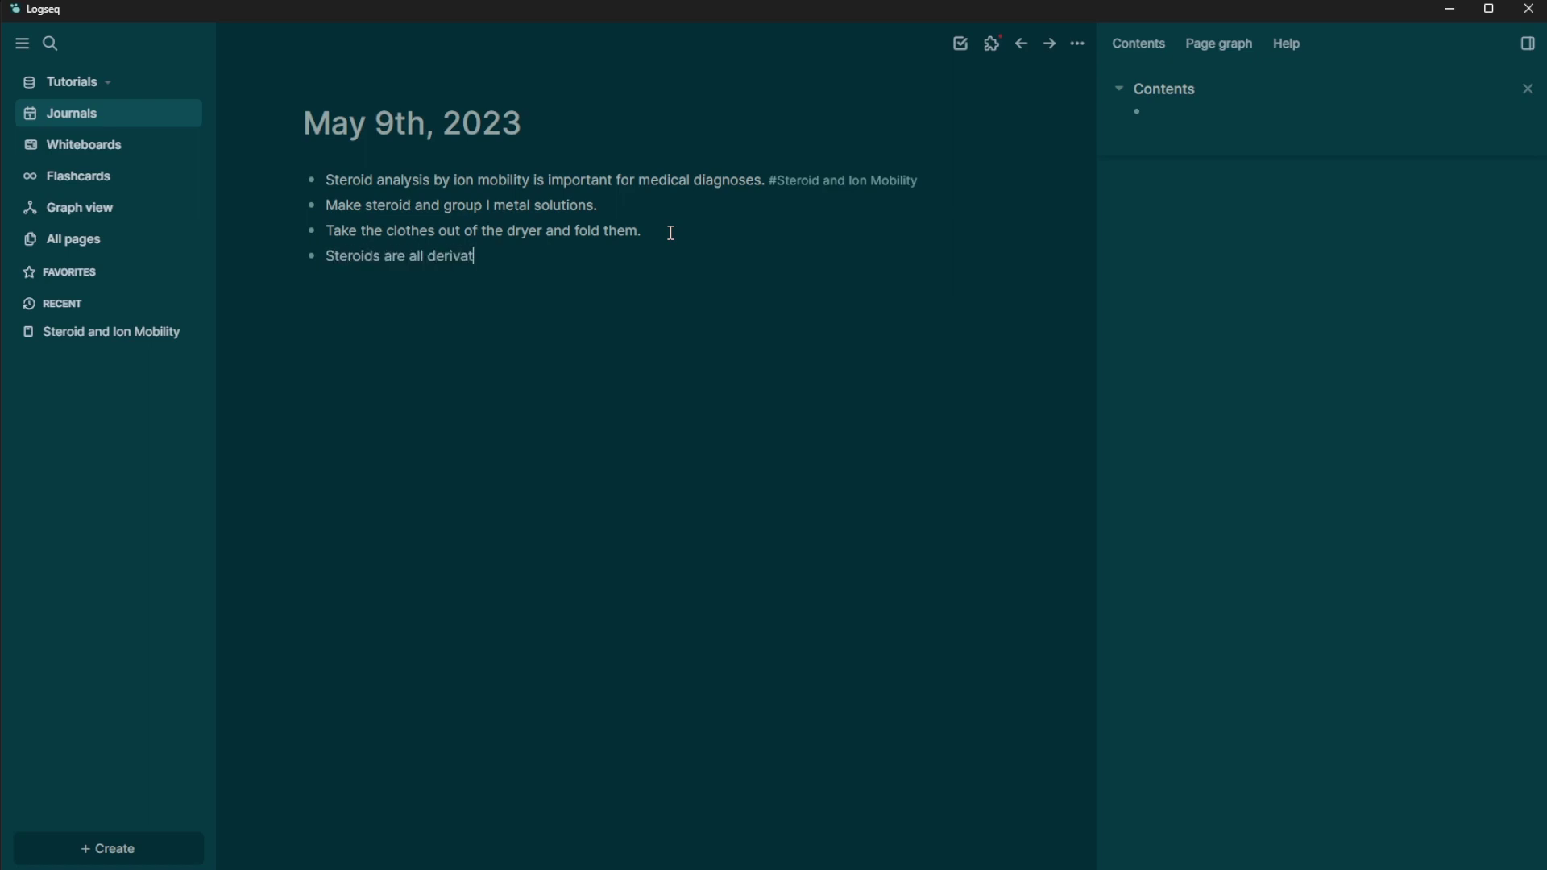
type("es of cholesterol #[[Ste")
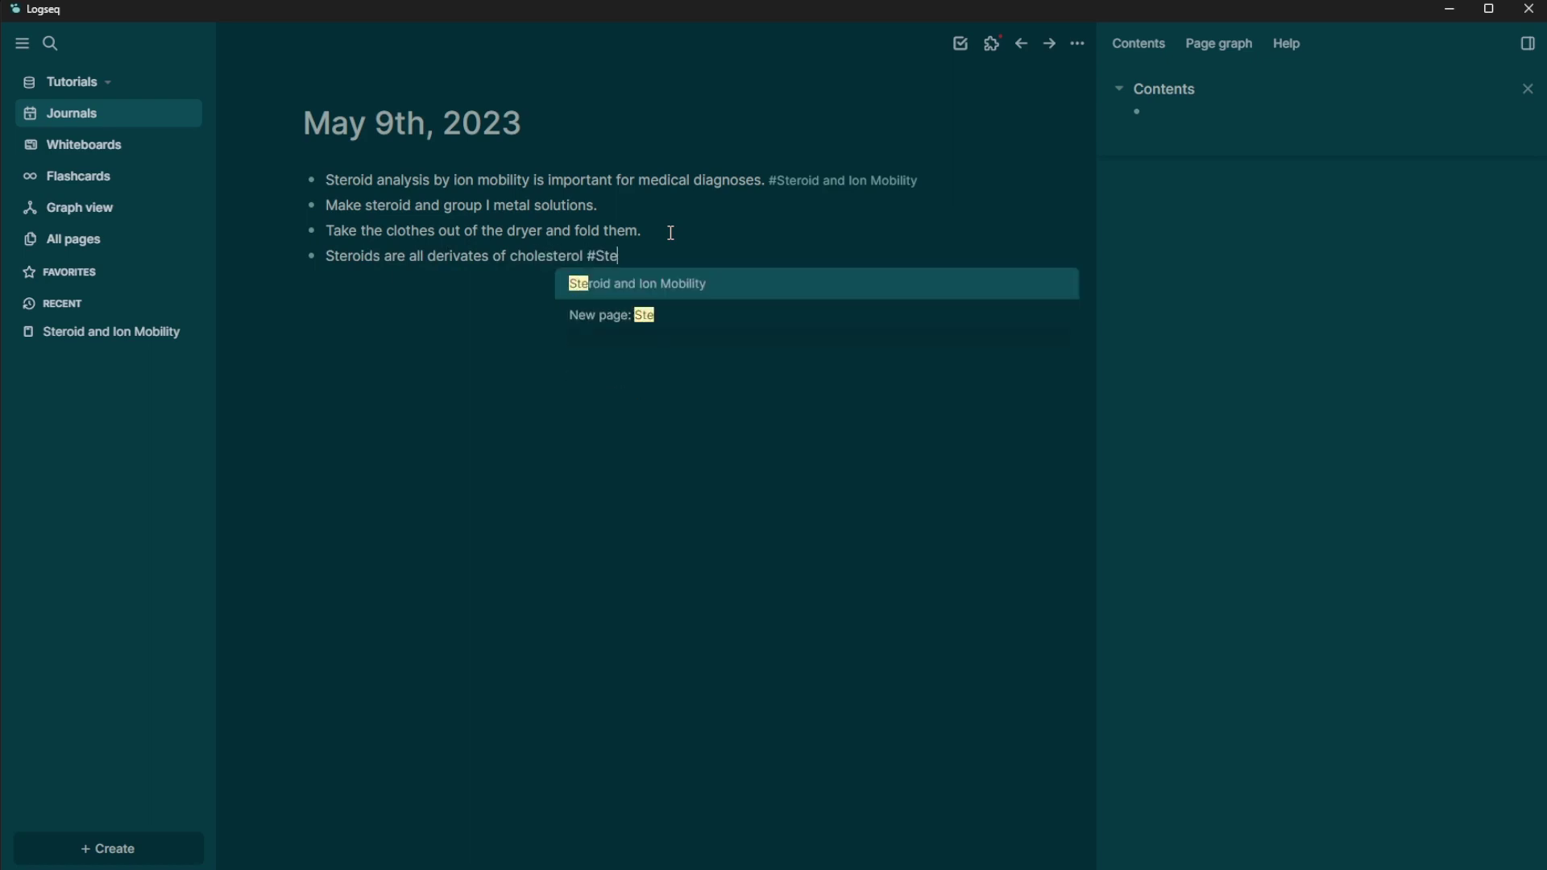
key("Return")
key("Escape")
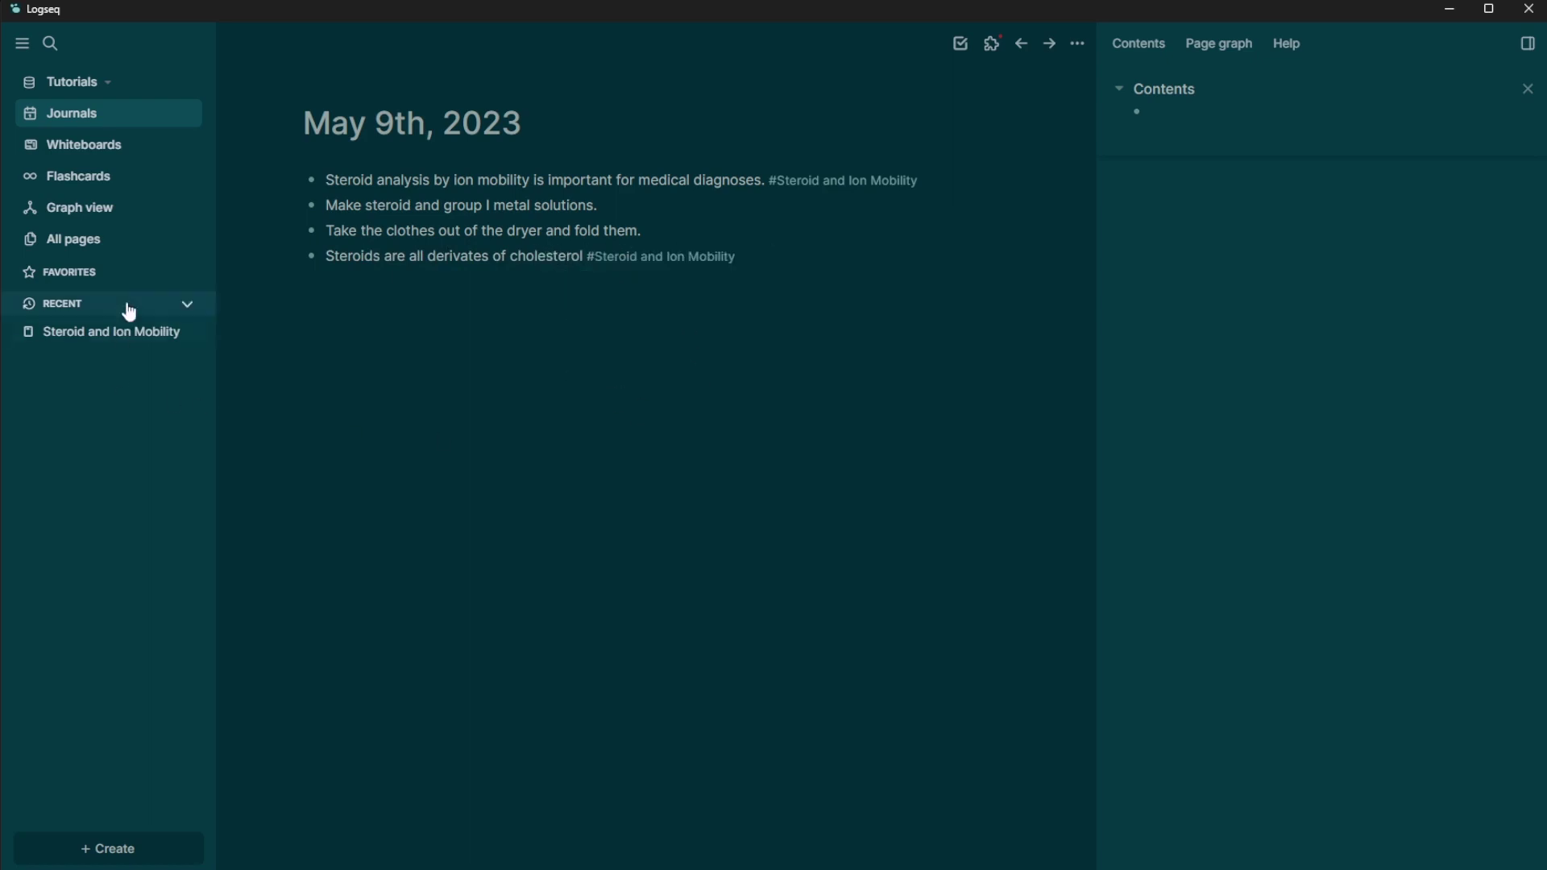
left_click(71, 332)
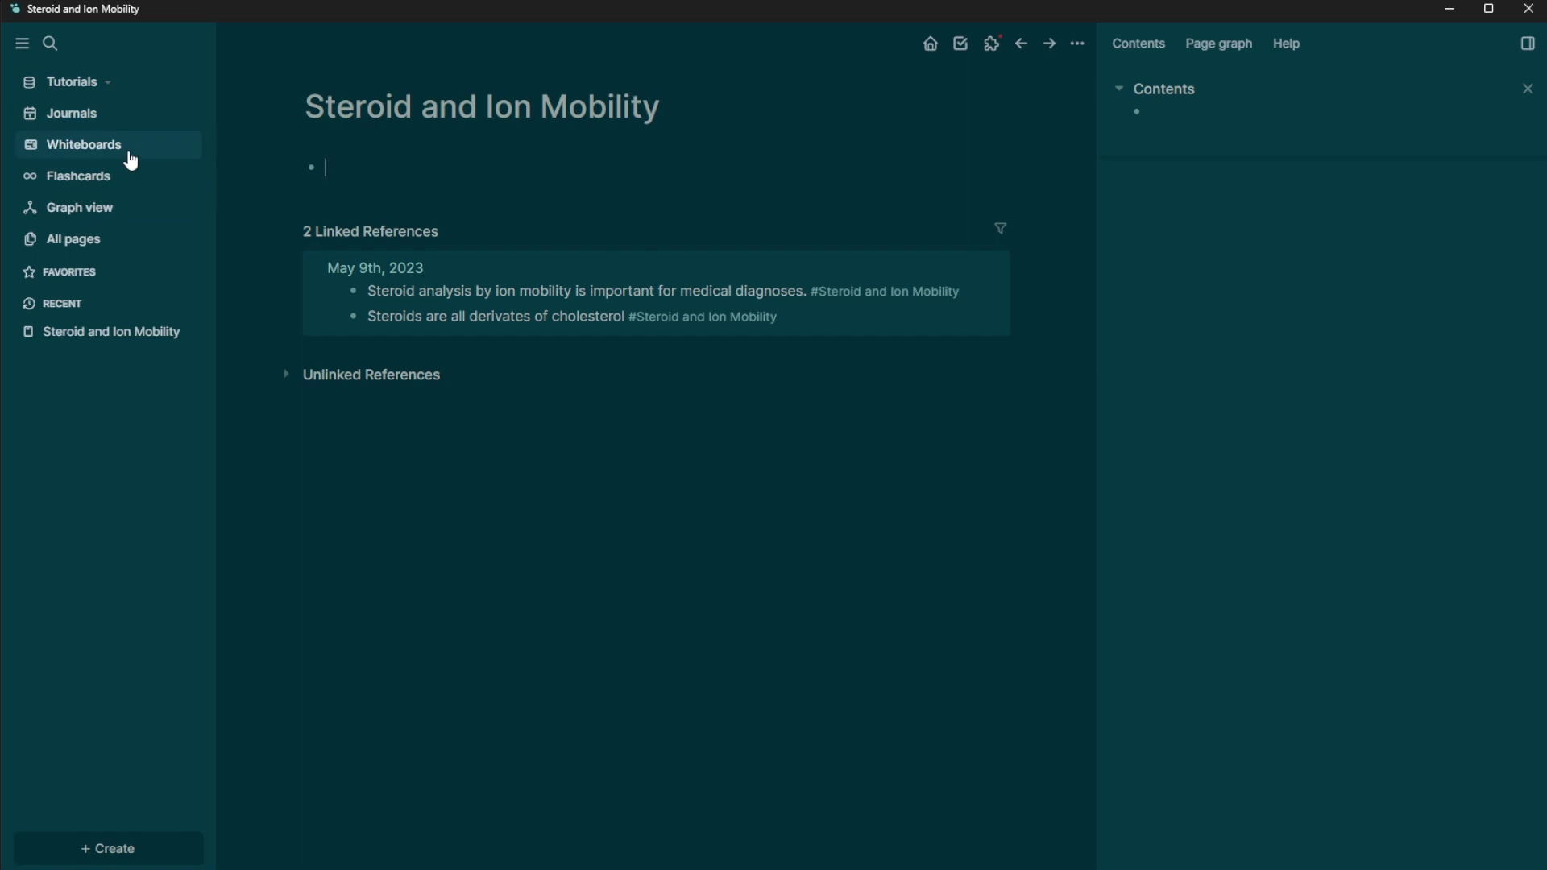
left_click(108, 127)
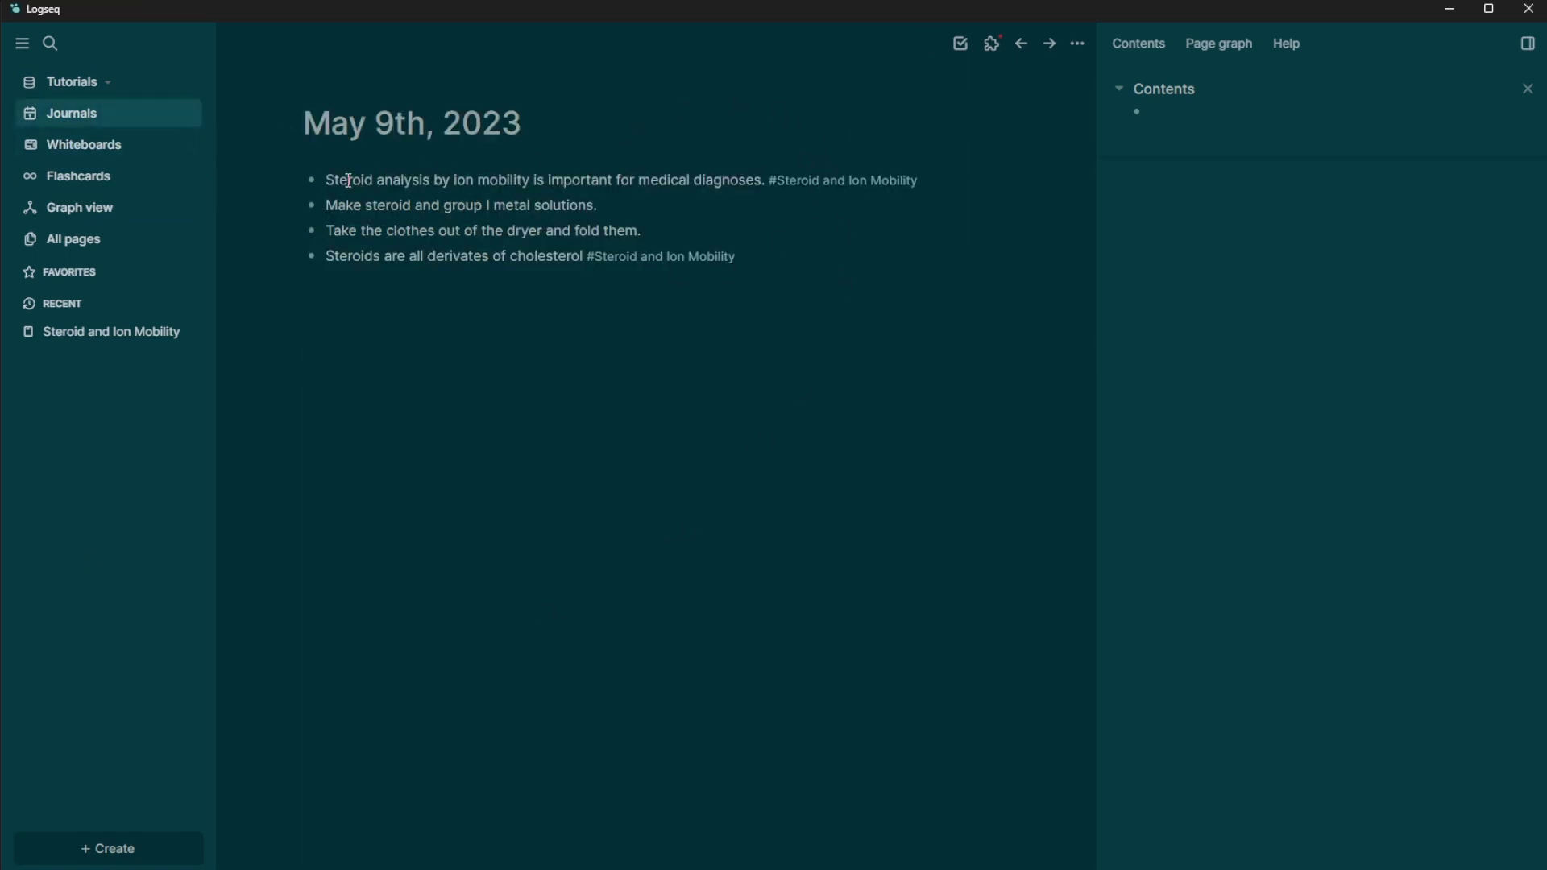
Step: Inspect the raw tag markup in the first and fourth bullets
left_click_drag(335, 181, 751, 179)
left_click(751, 179)
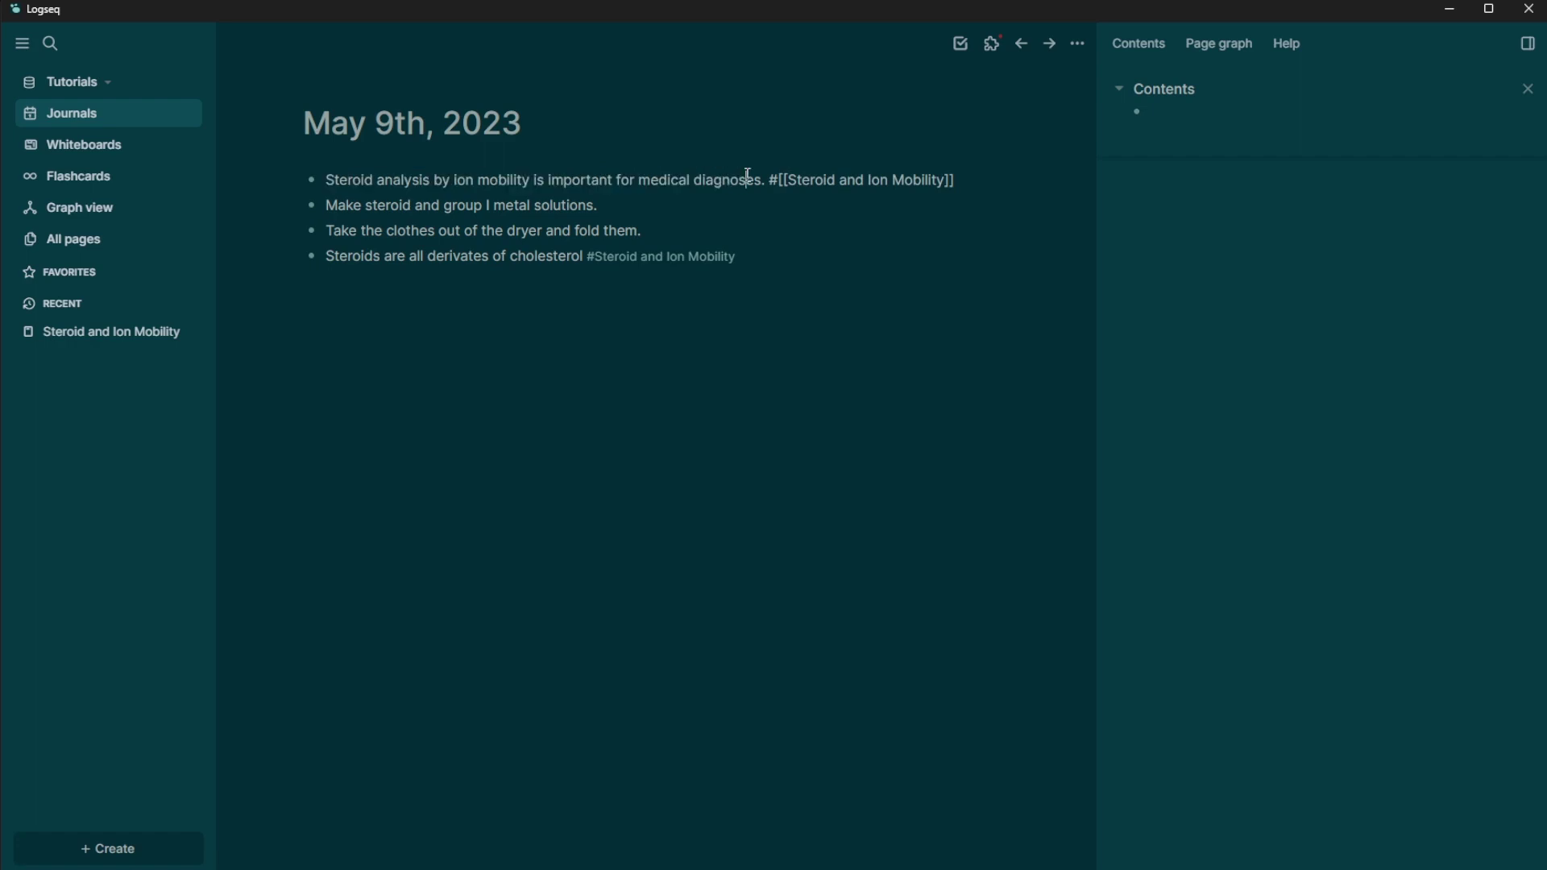
left_click(785, 256)
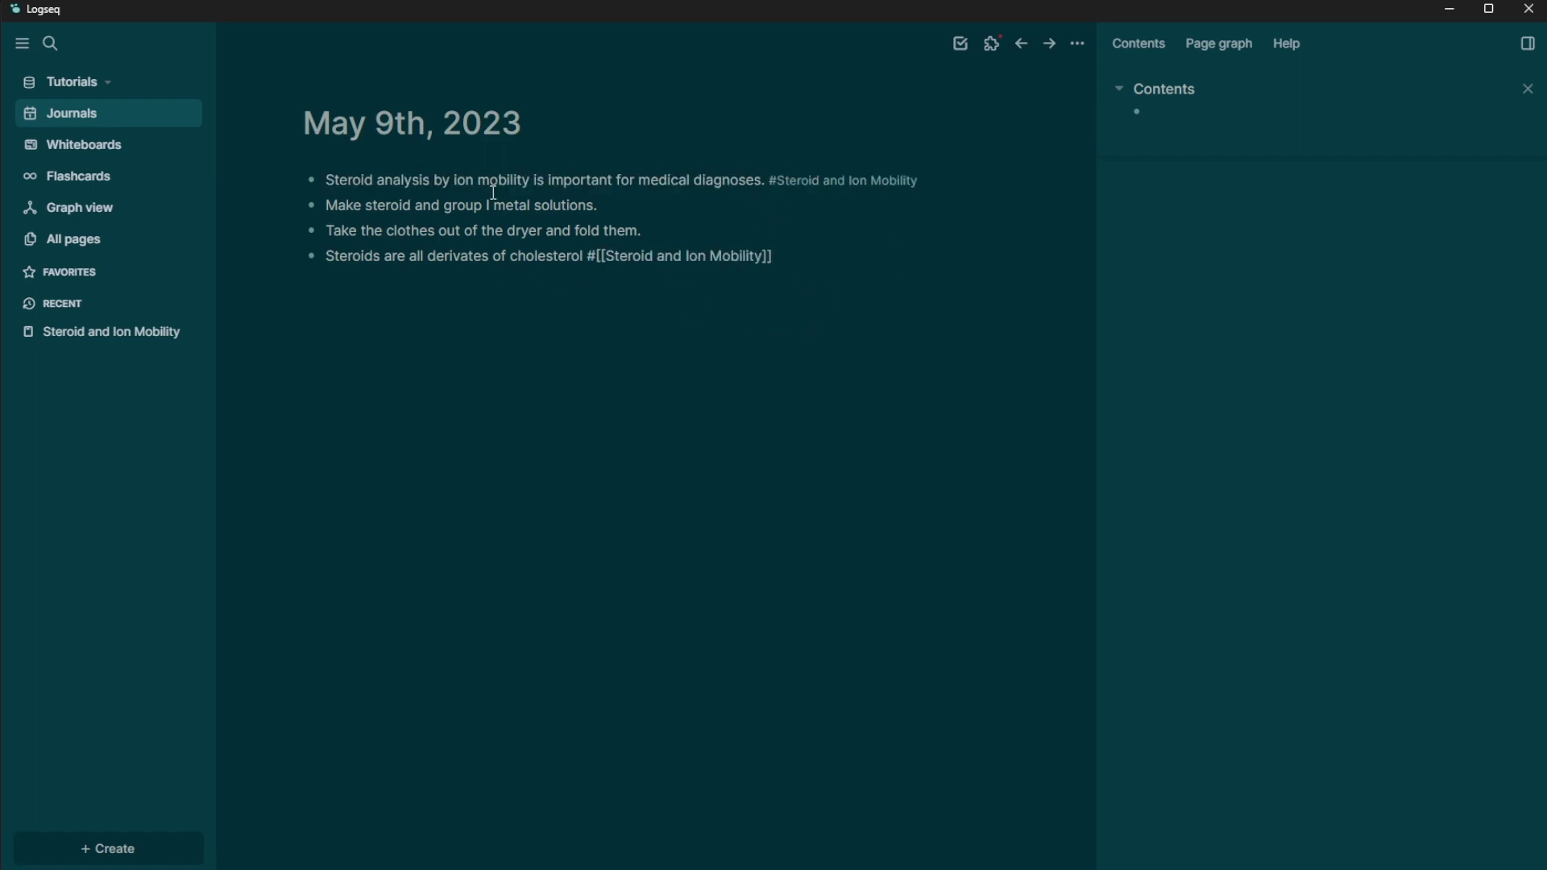
Step: Make 'Make steroid and group I metal solutions.' a TODO, cycling through DOING and back
left_click(330, 206)
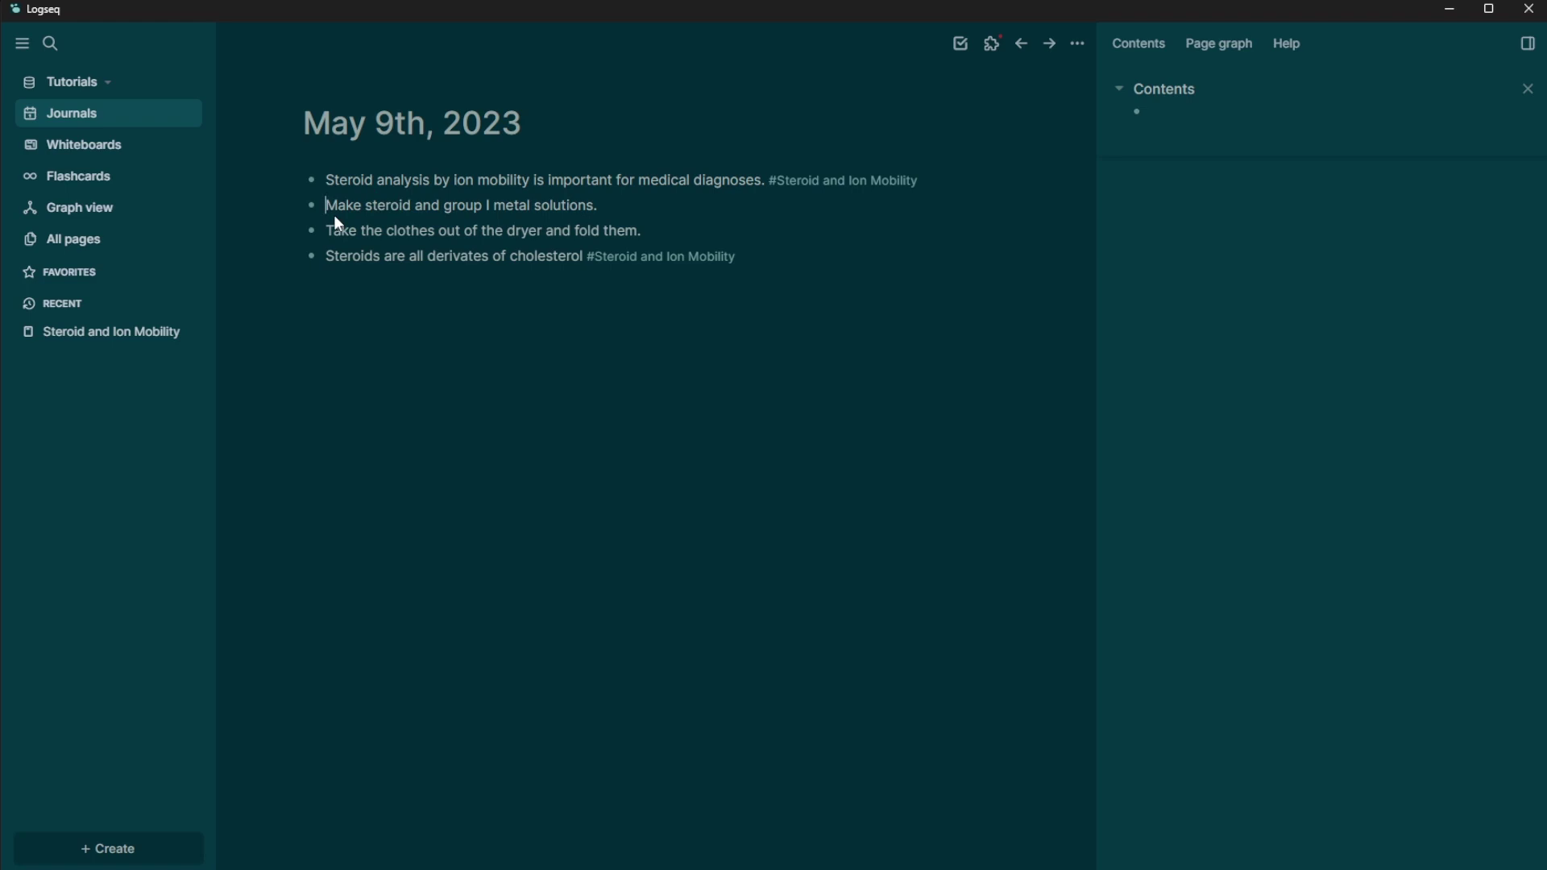
type("/T")
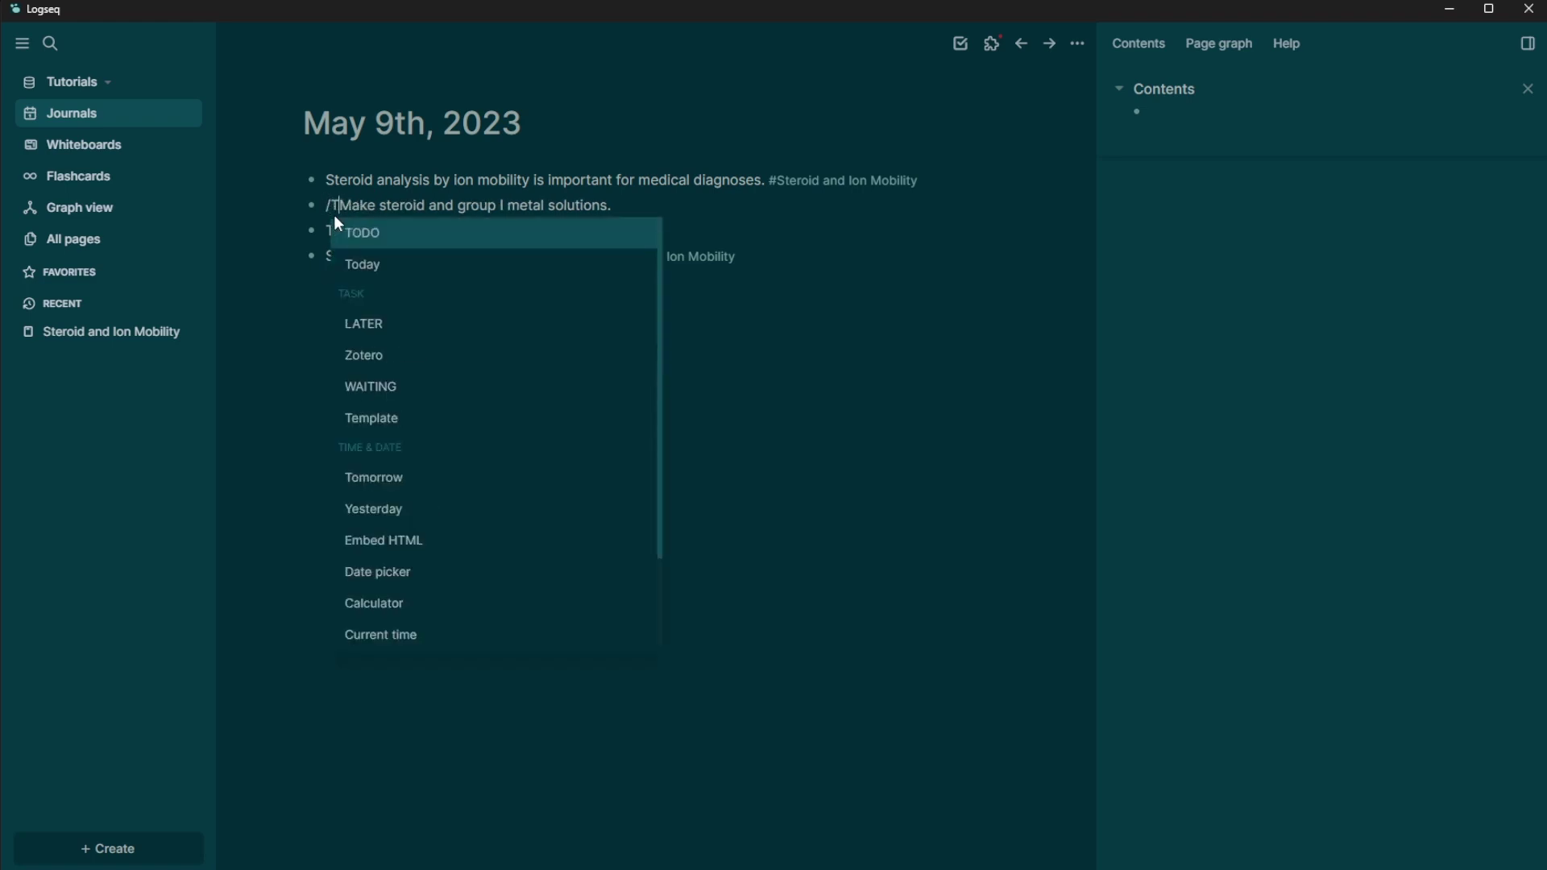
type("o")
left_click(357, 226)
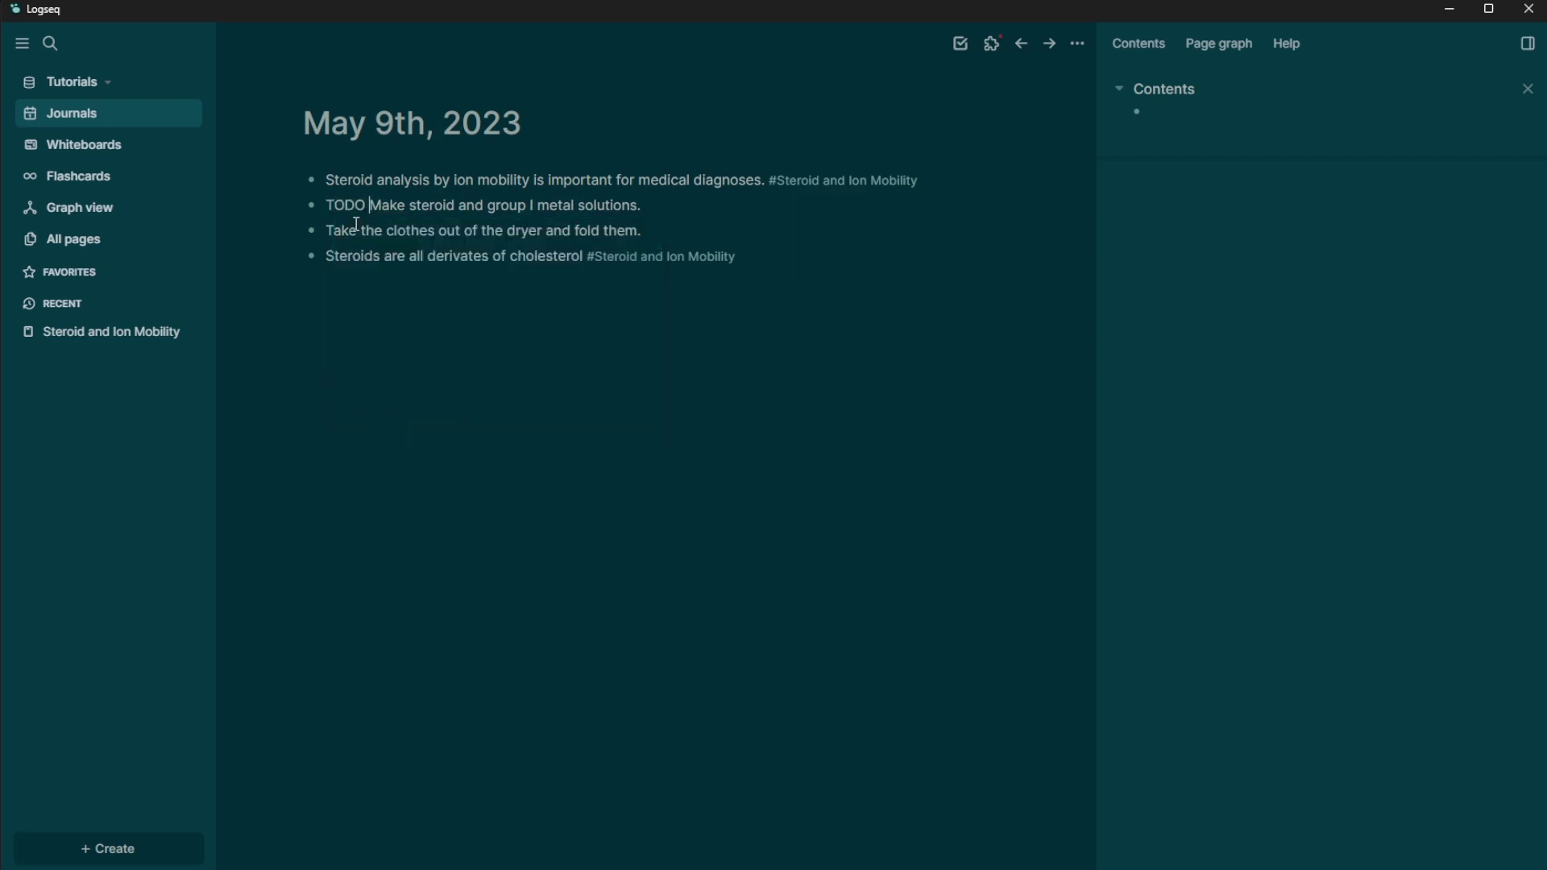
left_click(577, 342)
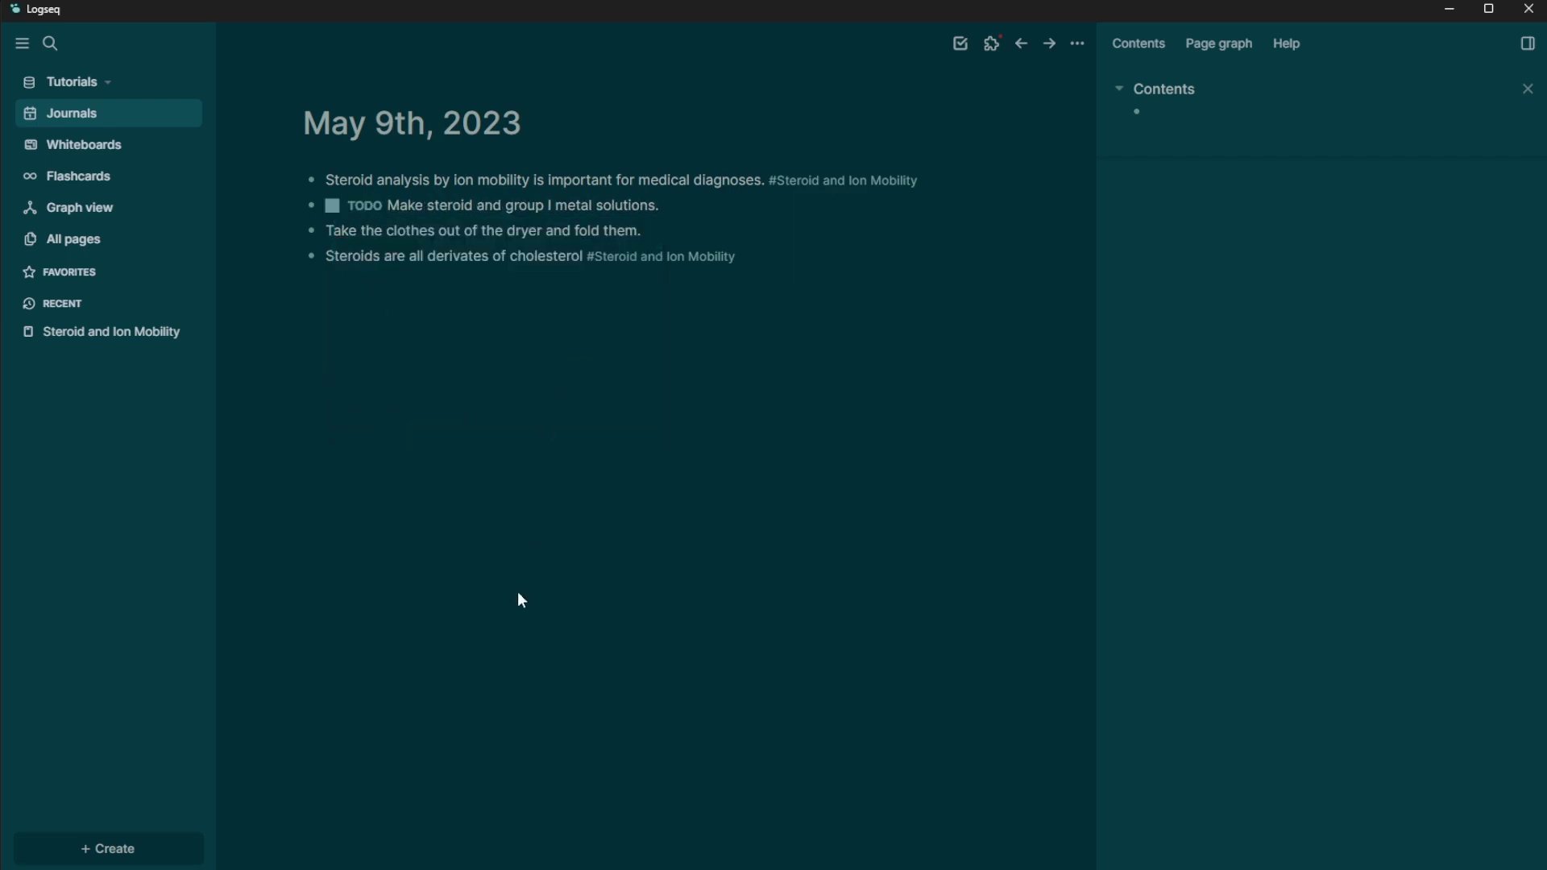
left_click(364, 208)
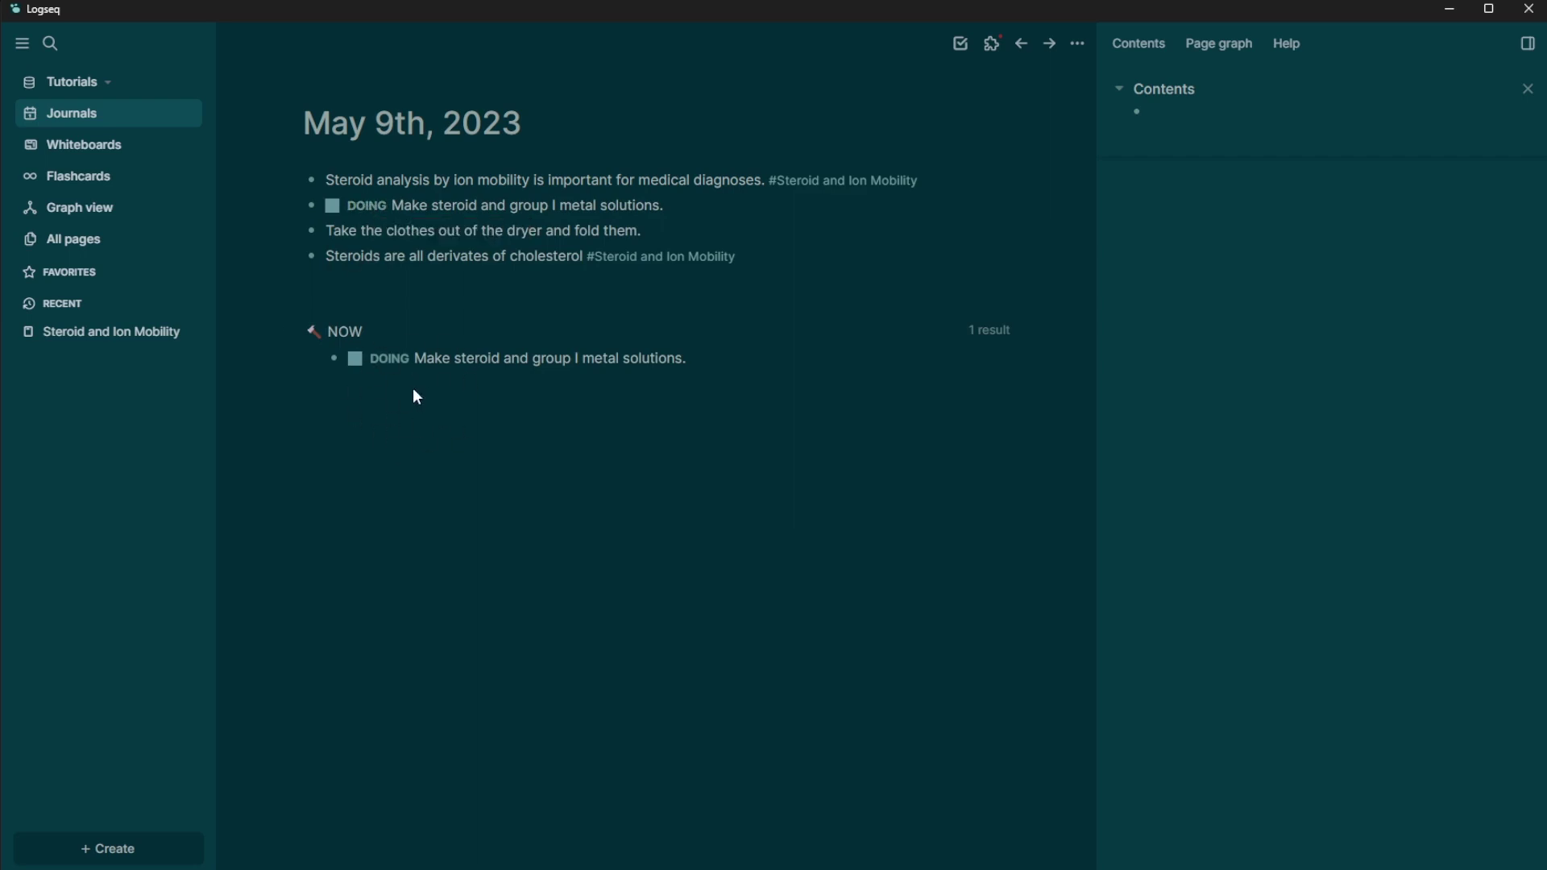
left_click(370, 207)
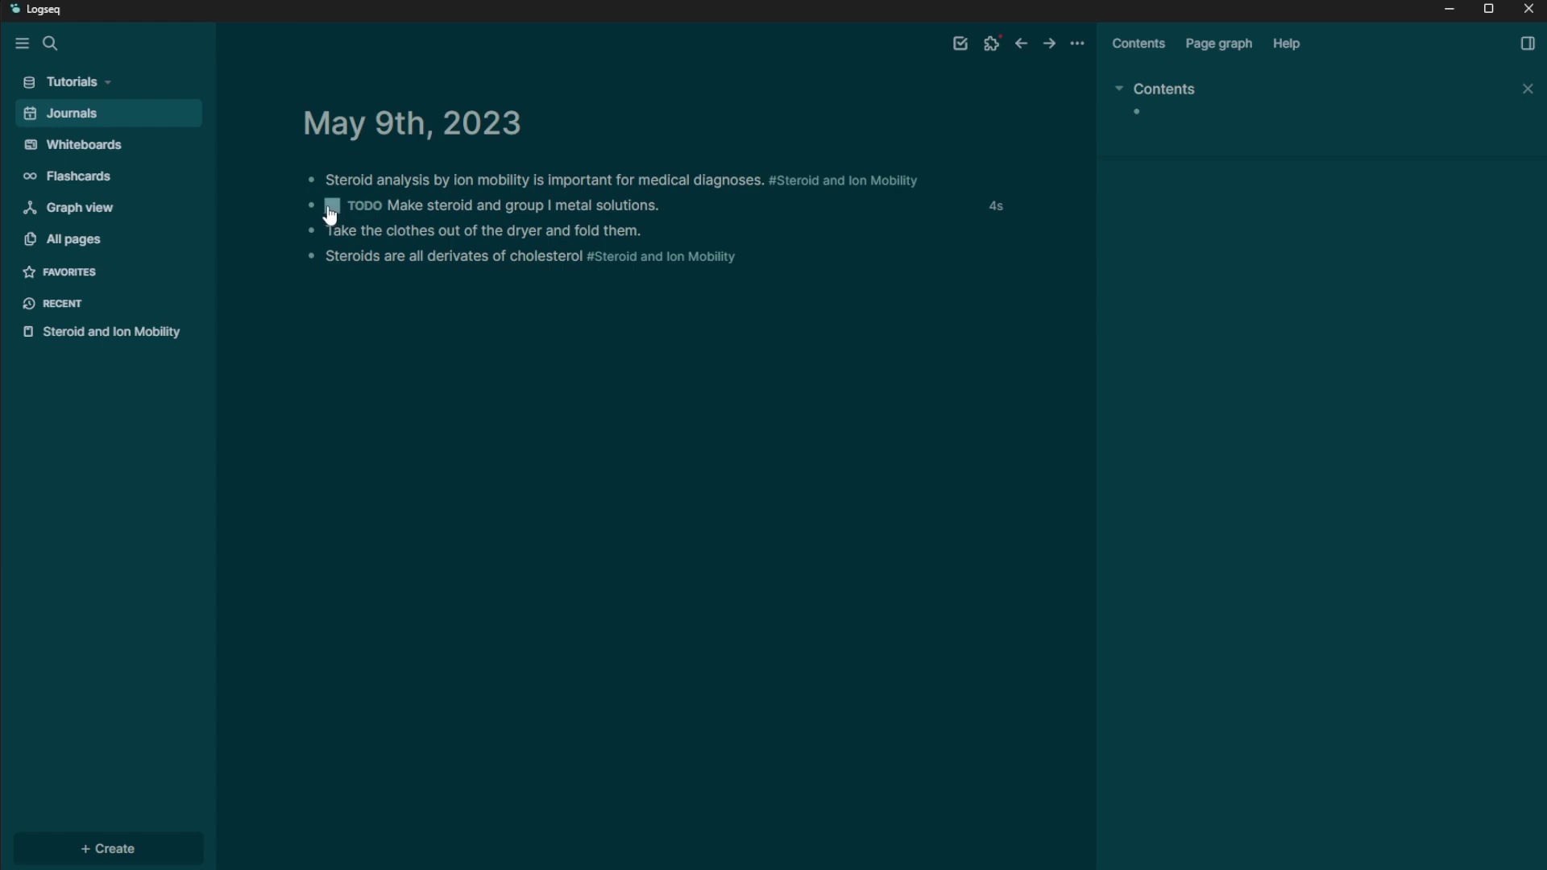
left_click(734, 203)
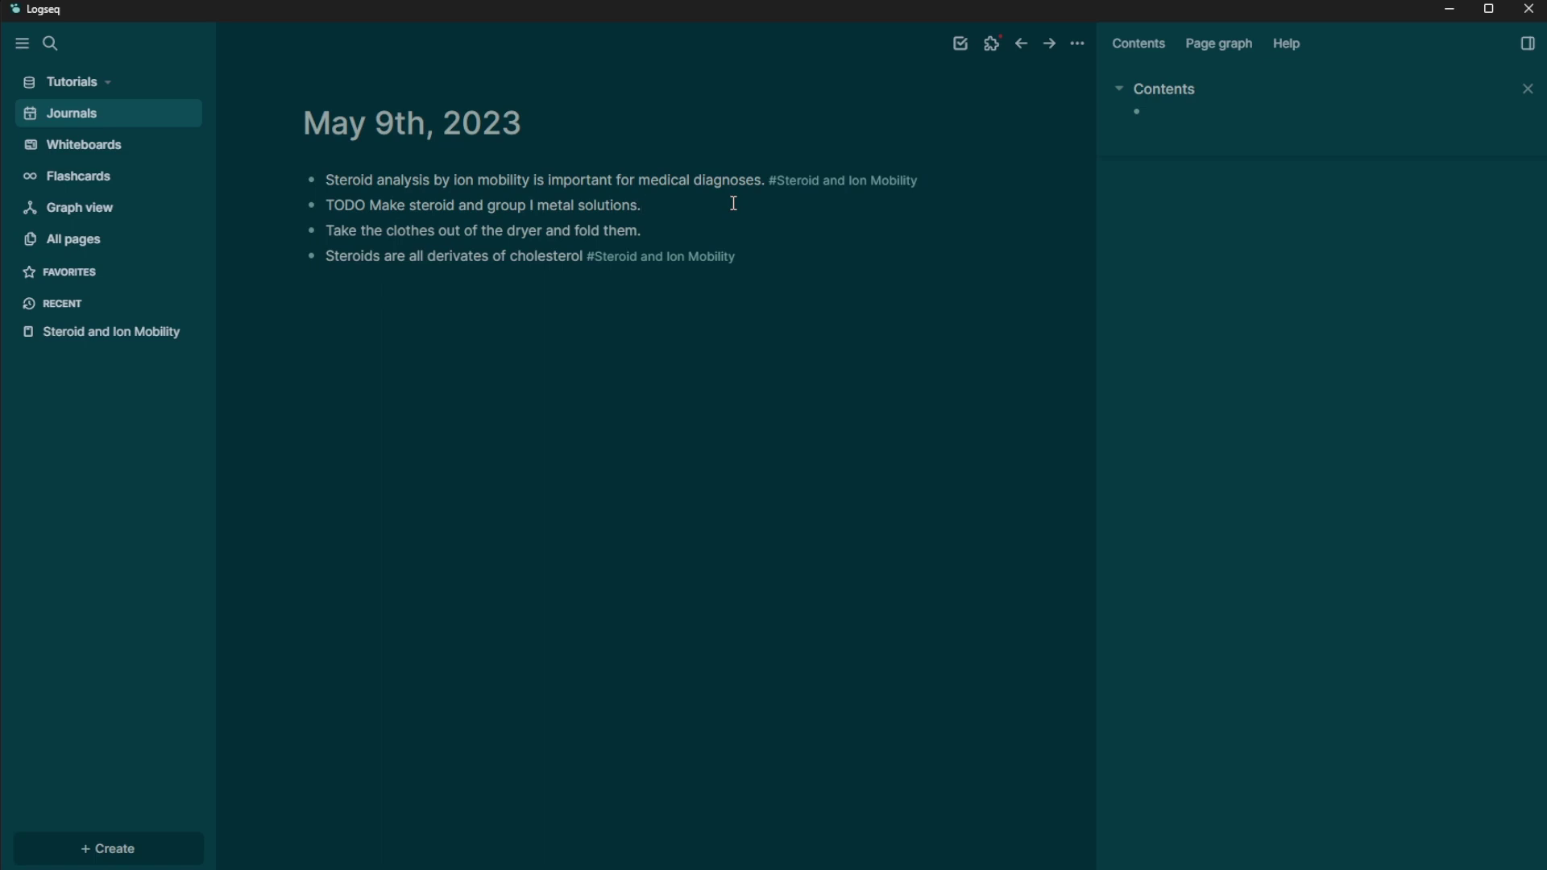
Step: Schedule the metal-solutions TODO for 2023-05-11 Thu using /sched
type("/")
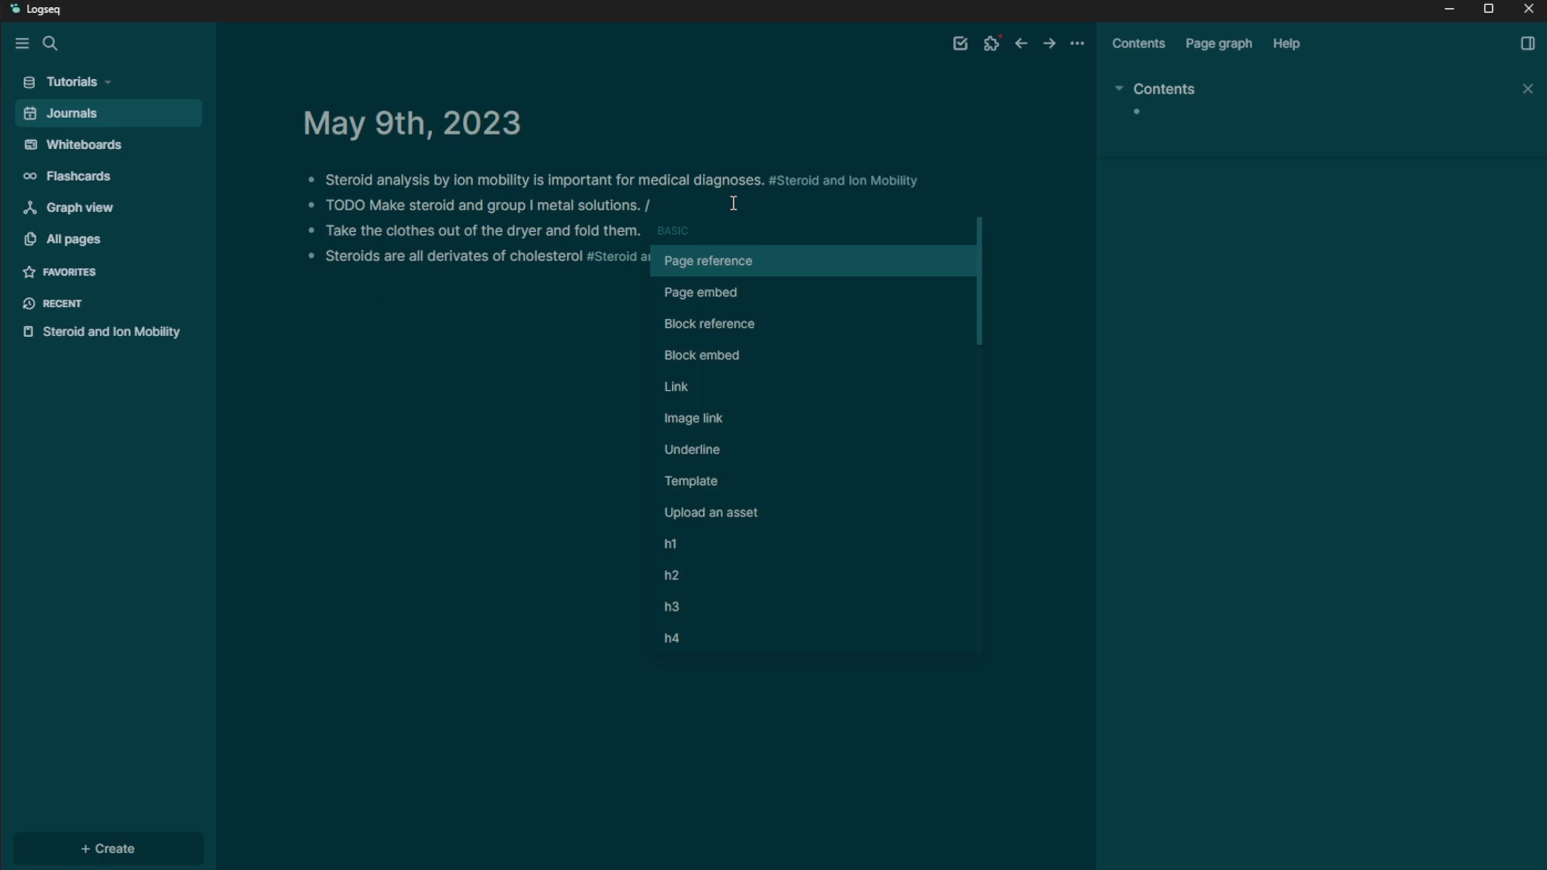
type("sched")
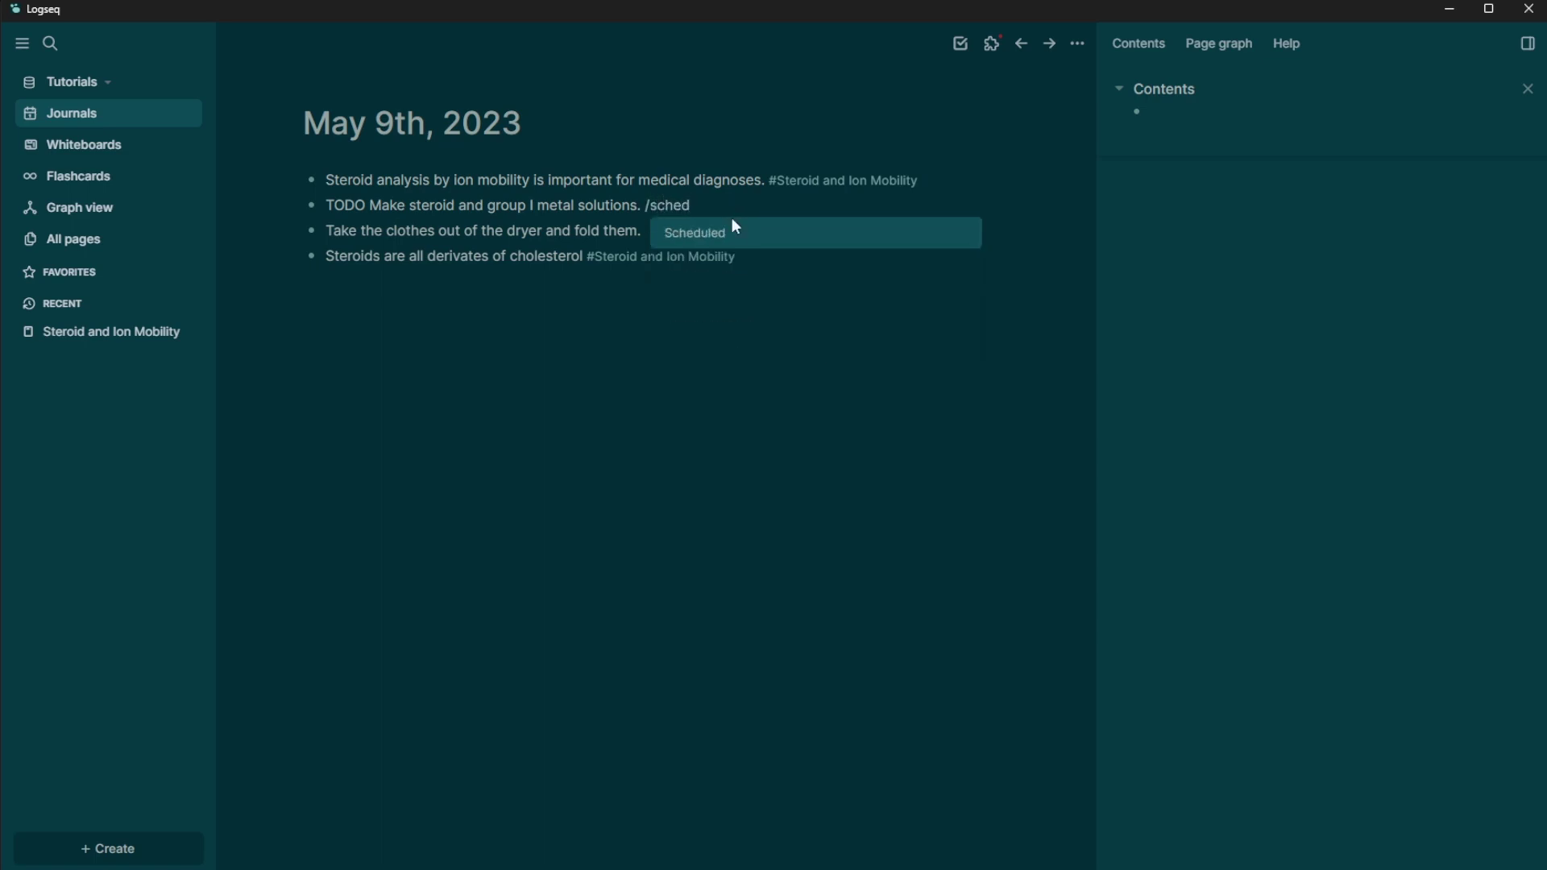
left_click(736, 230)
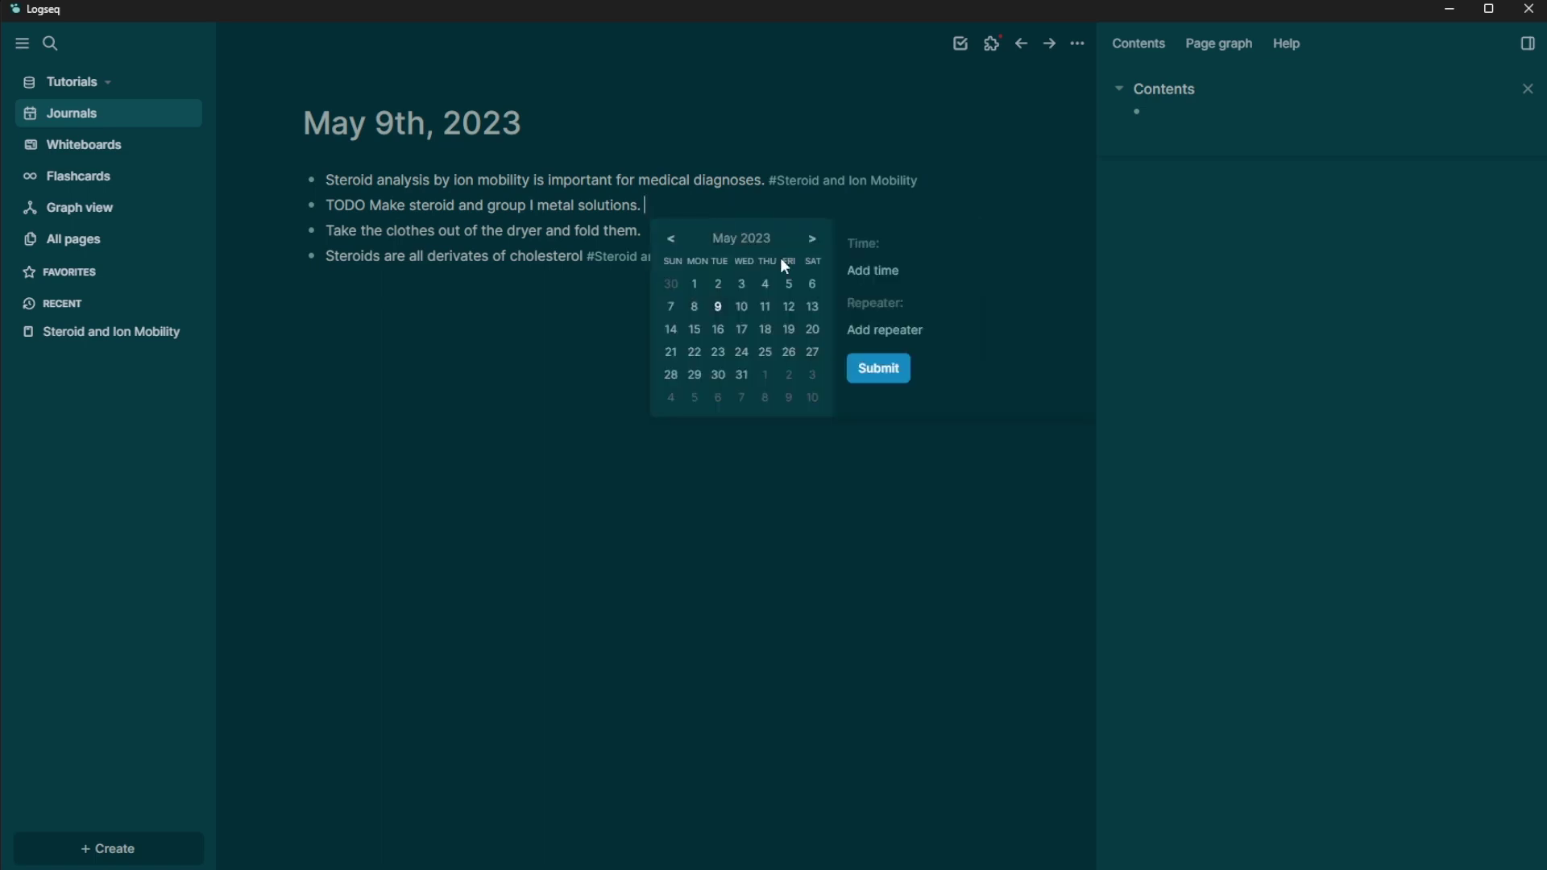
left_click(766, 310)
left_click(869, 372)
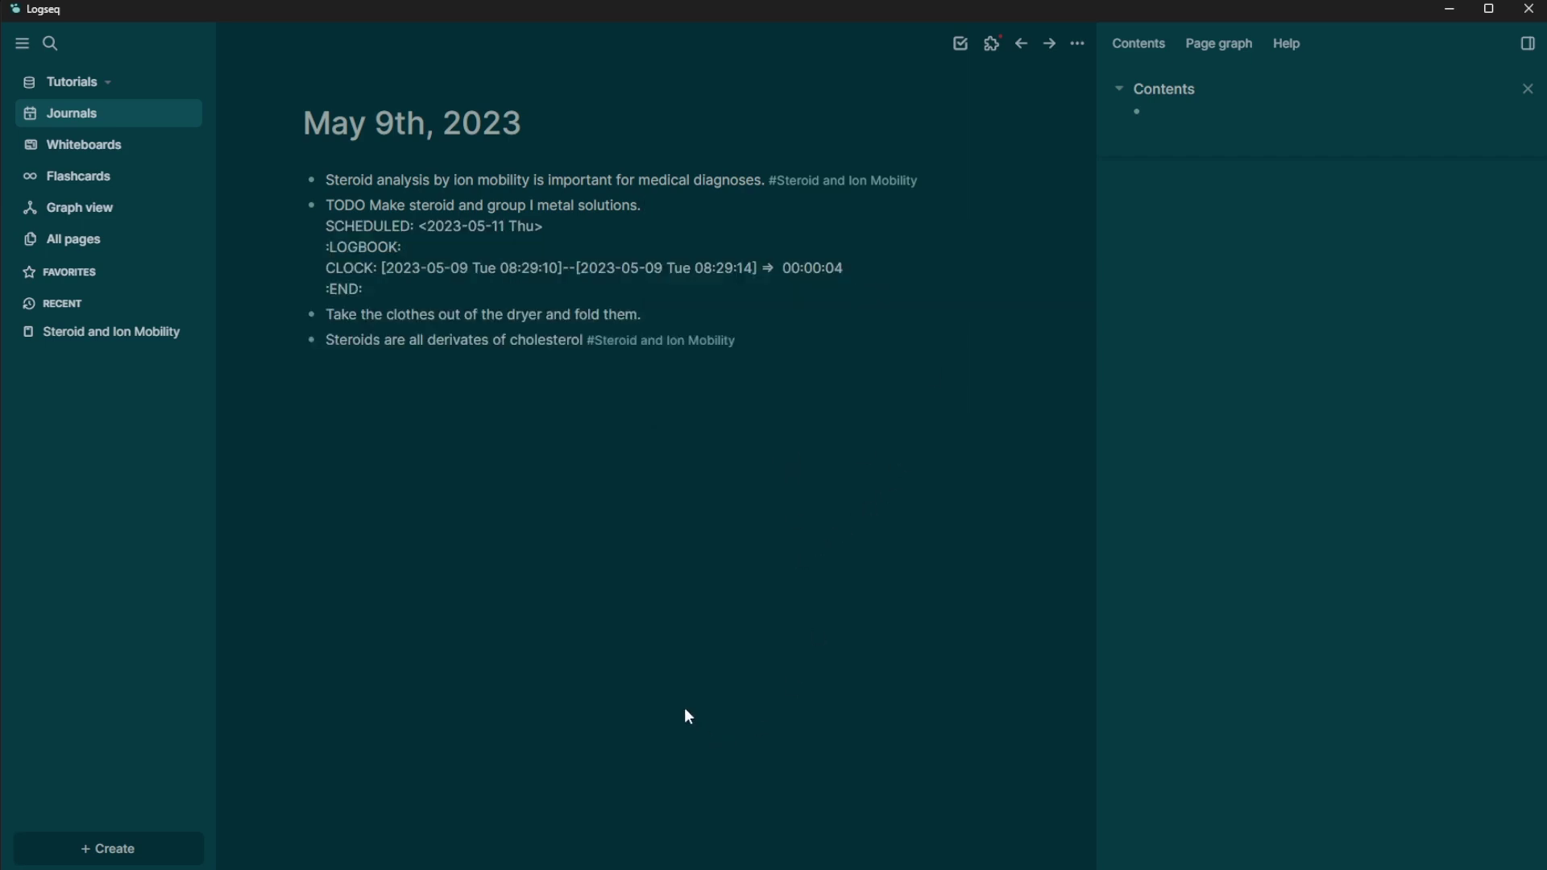
left_click(574, 626)
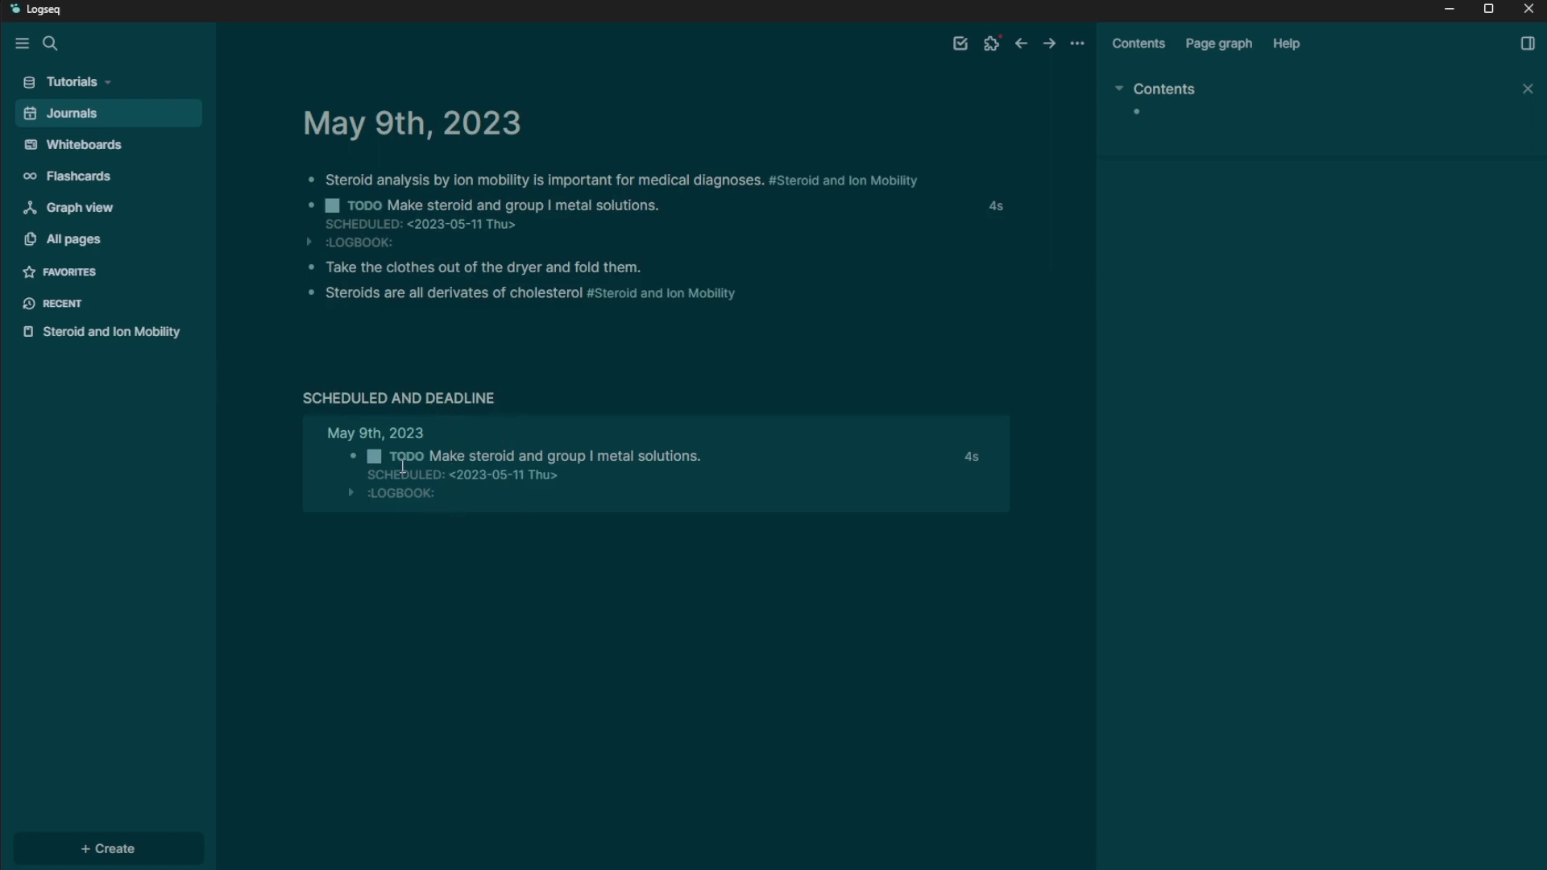
Step: Give the metal-solutions TODO a deadline of 2023-05-13 Sat
left_click(666, 222)
type("/")
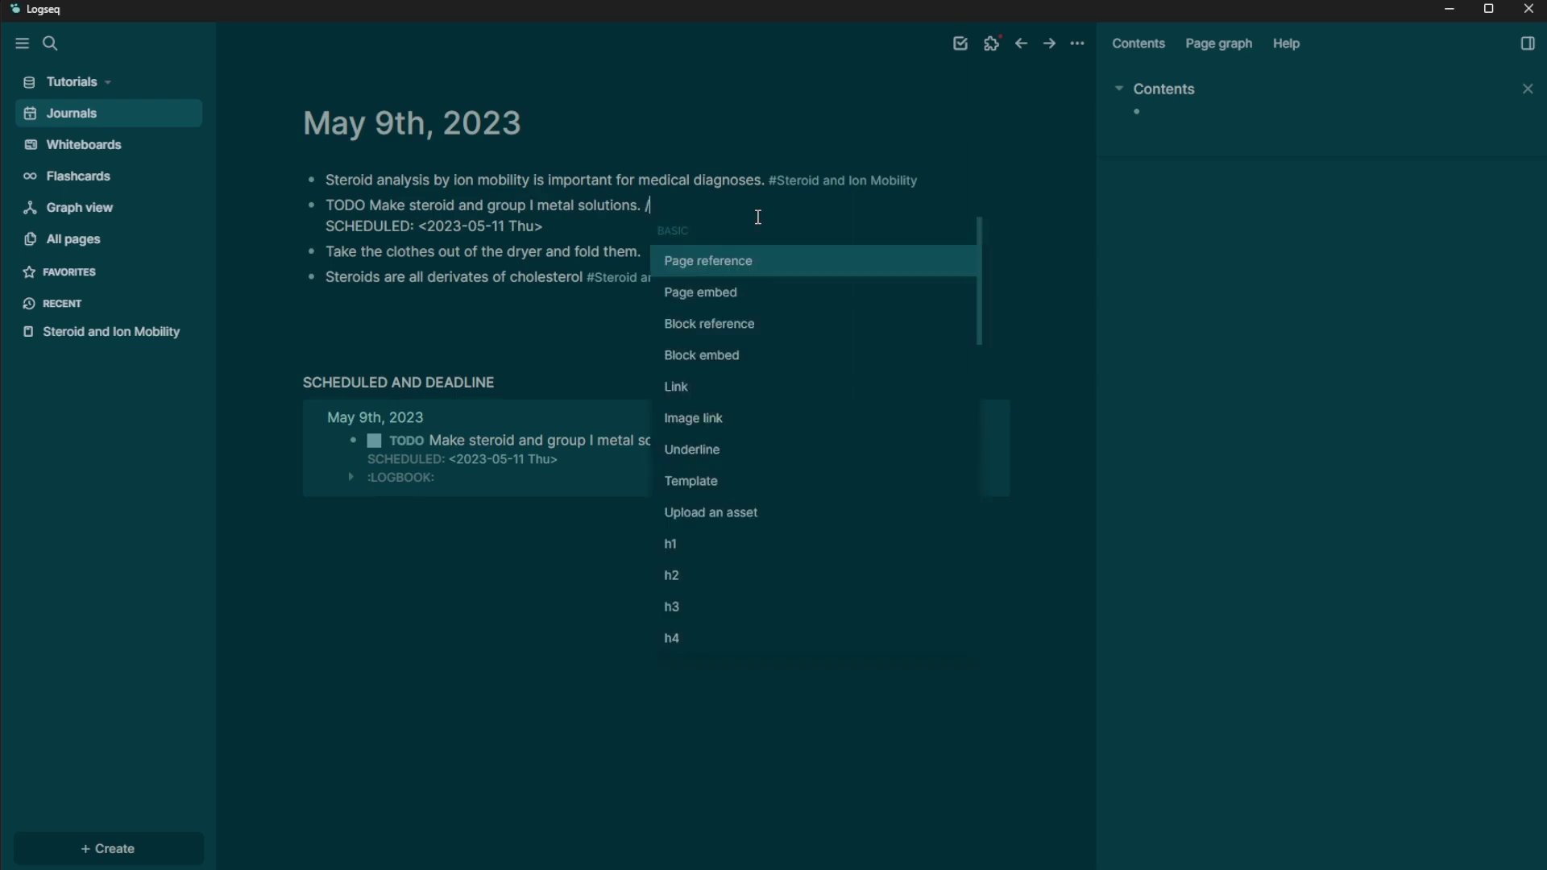
type("dea")
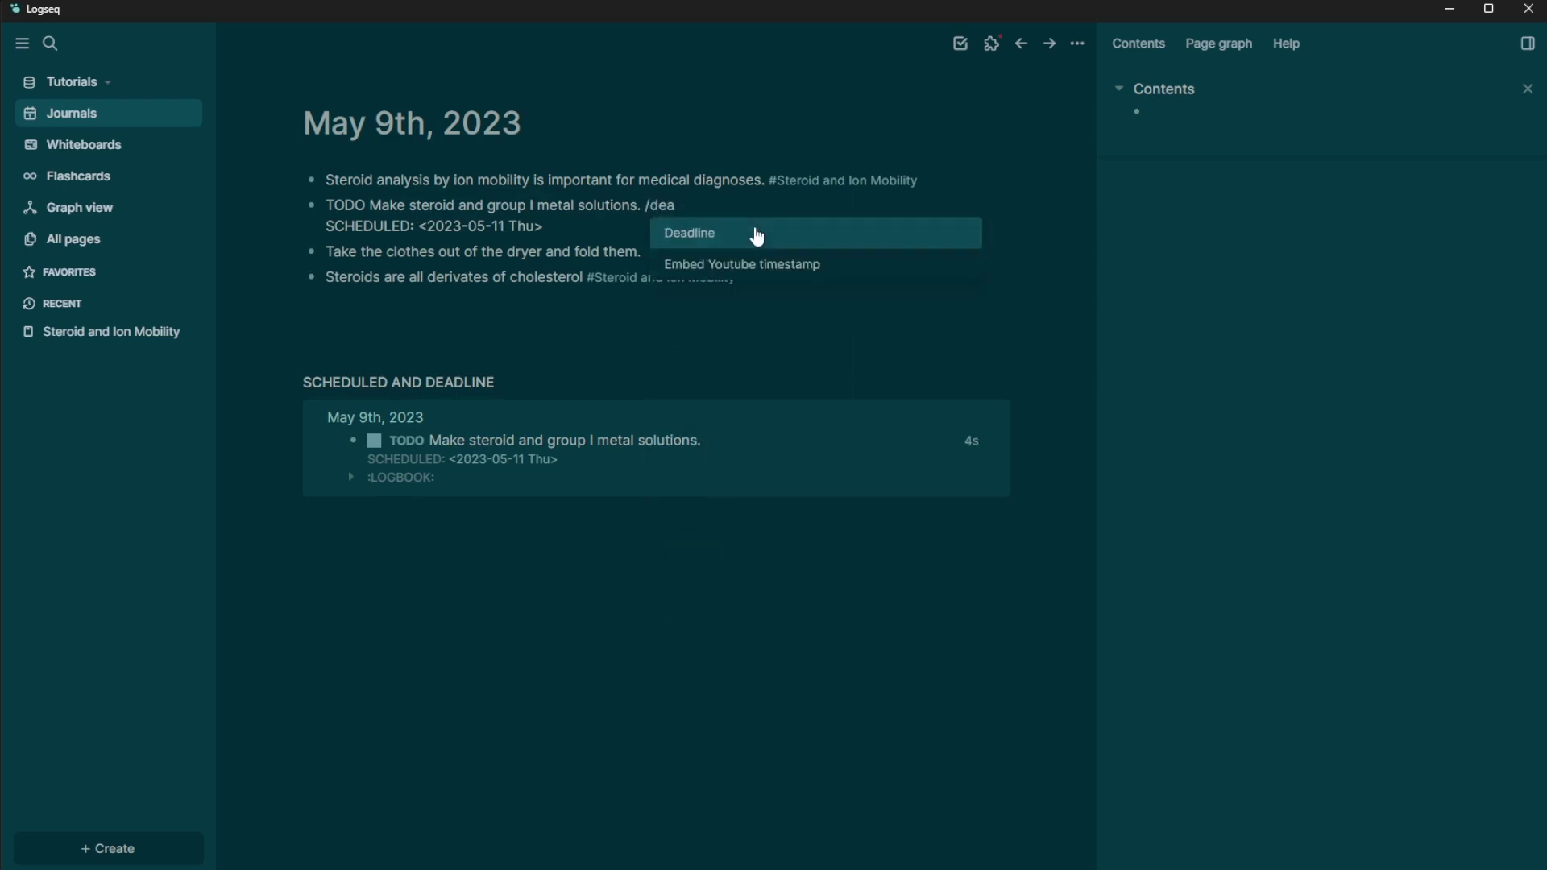
left_click(753, 231)
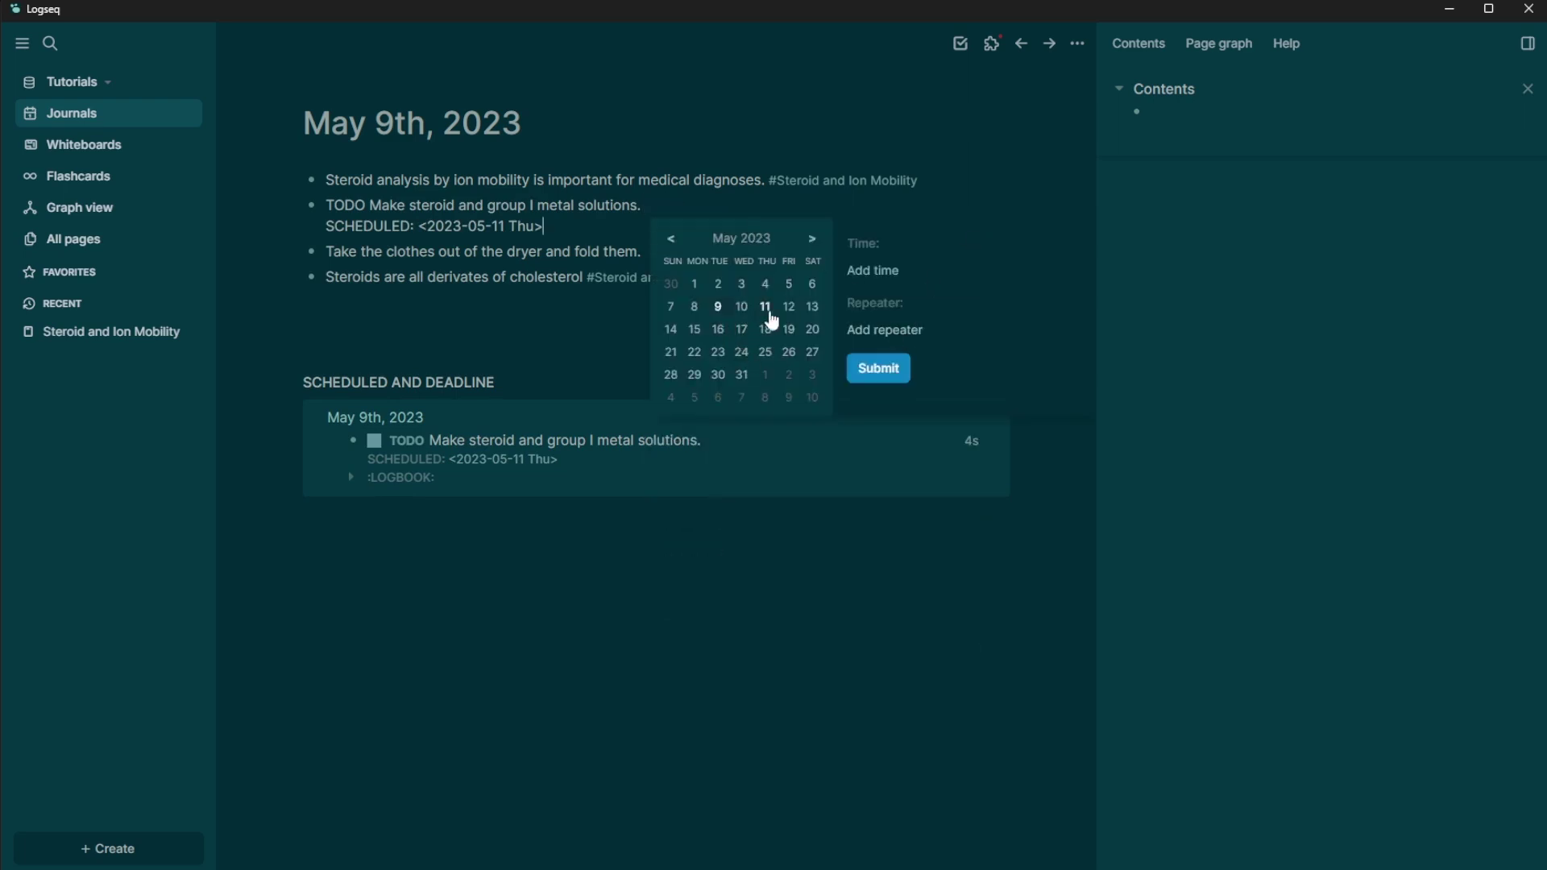
left_click(813, 308)
left_click(901, 377)
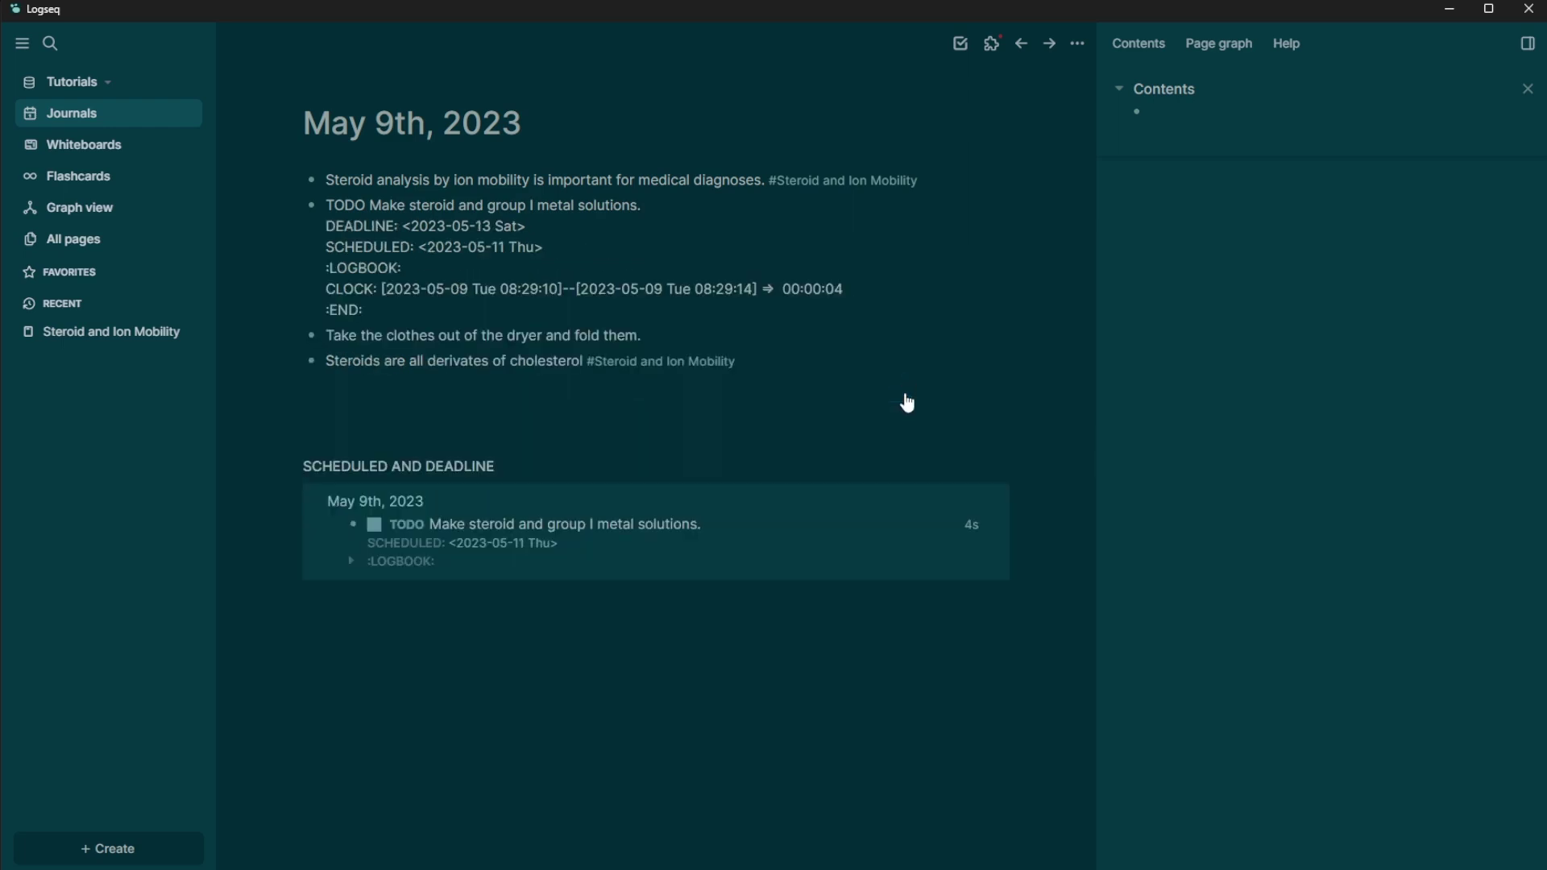
key("Escape")
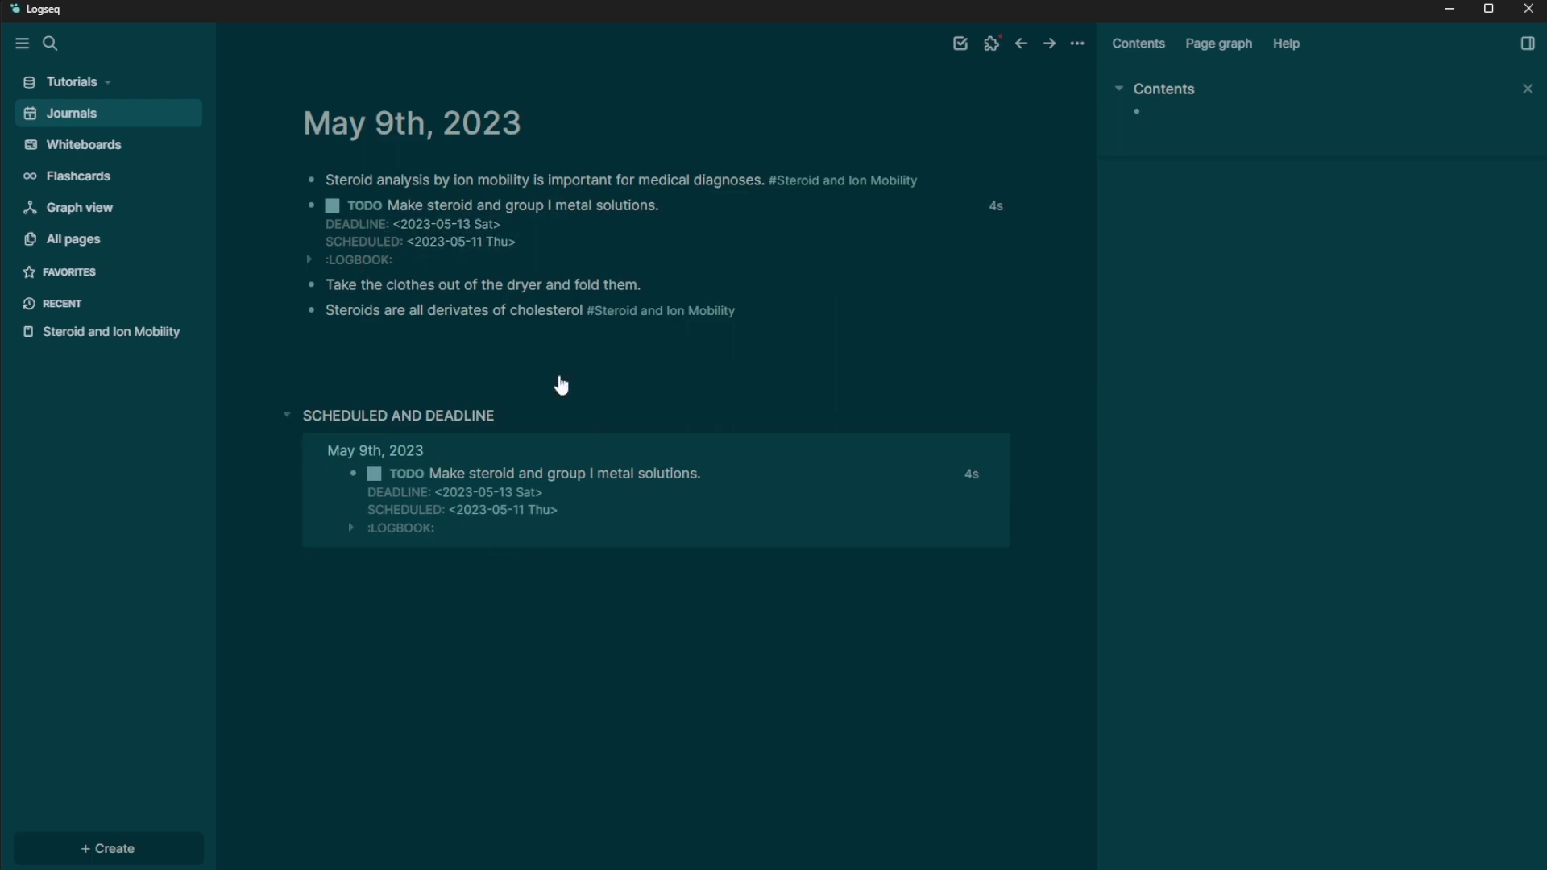
Step: Collapse and re-expand the Scheduled and Deadline section
left_click(287, 416)
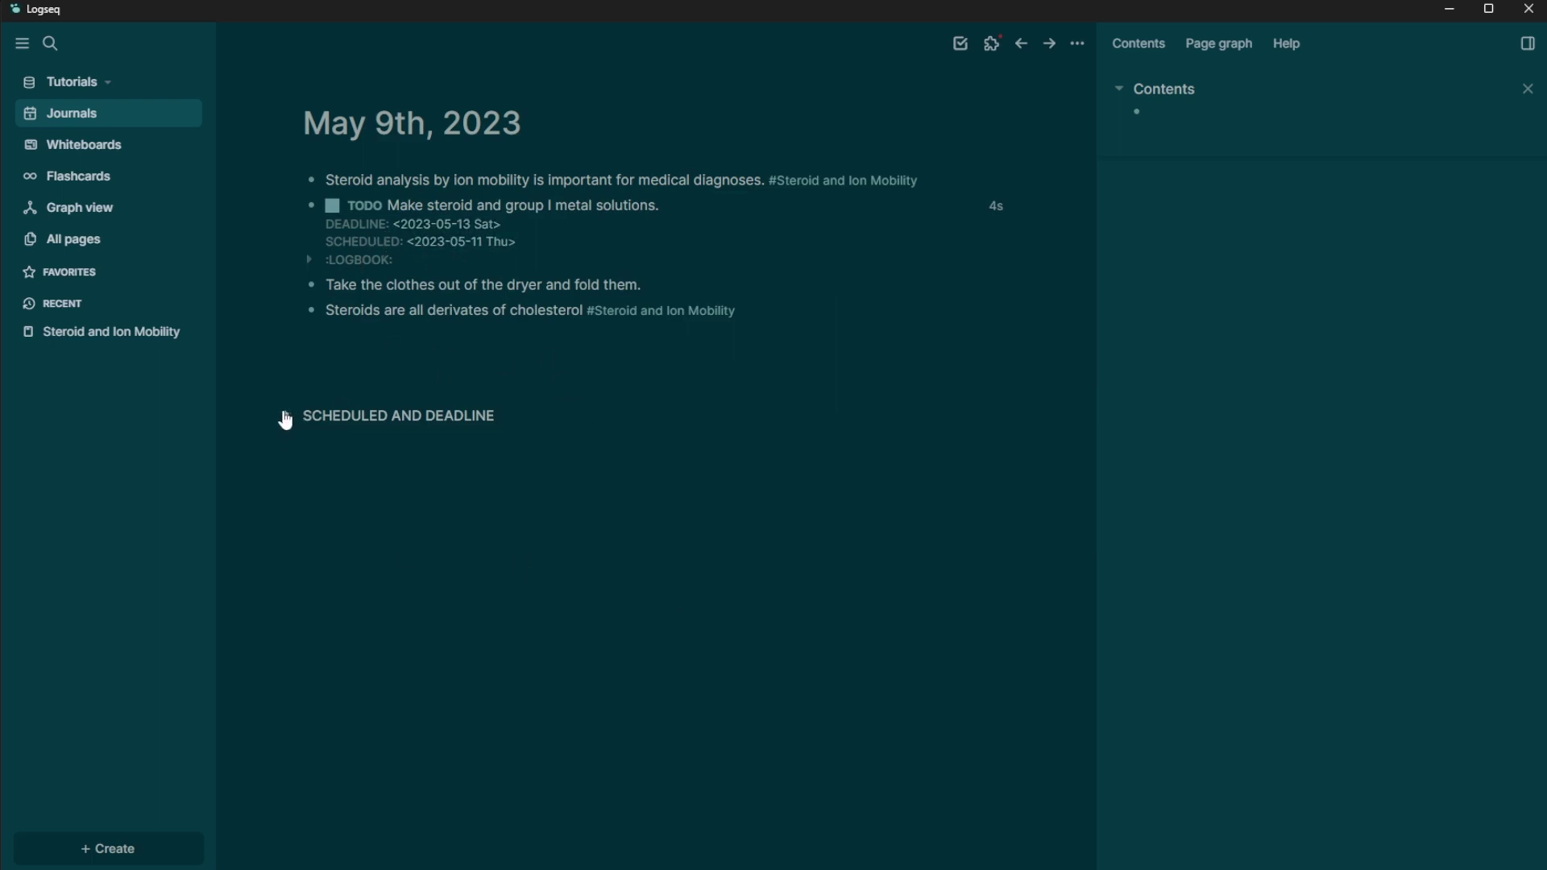
left_click(284, 416)
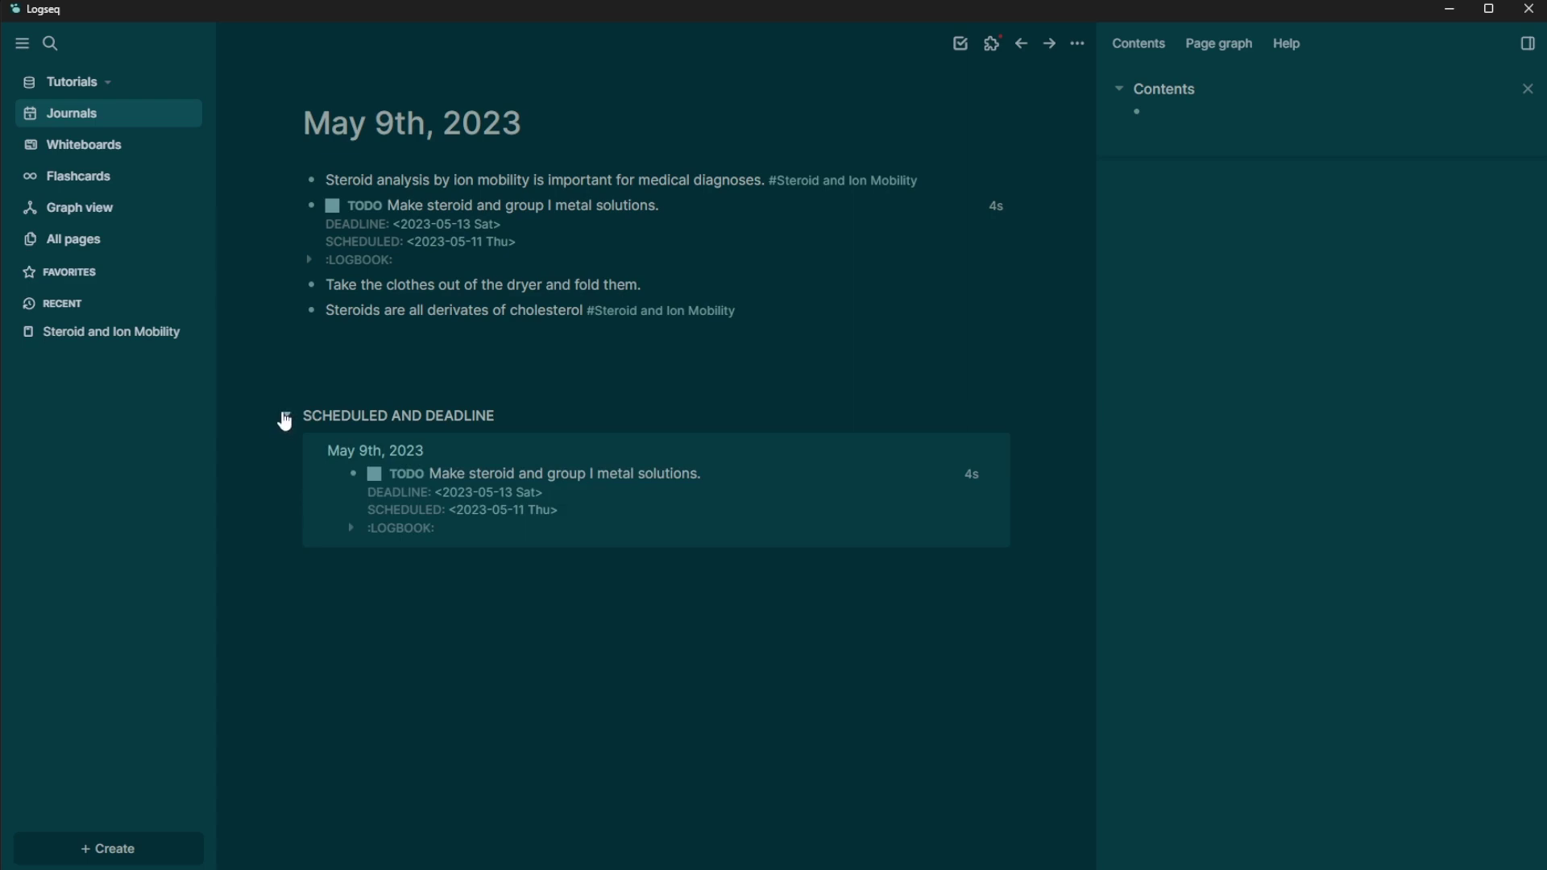
left_click(285, 417)
left_click(285, 417)
Step: Switch the task to DOING and back to TODO, then expand its logbook CLOCK entries
left_click(362, 207)
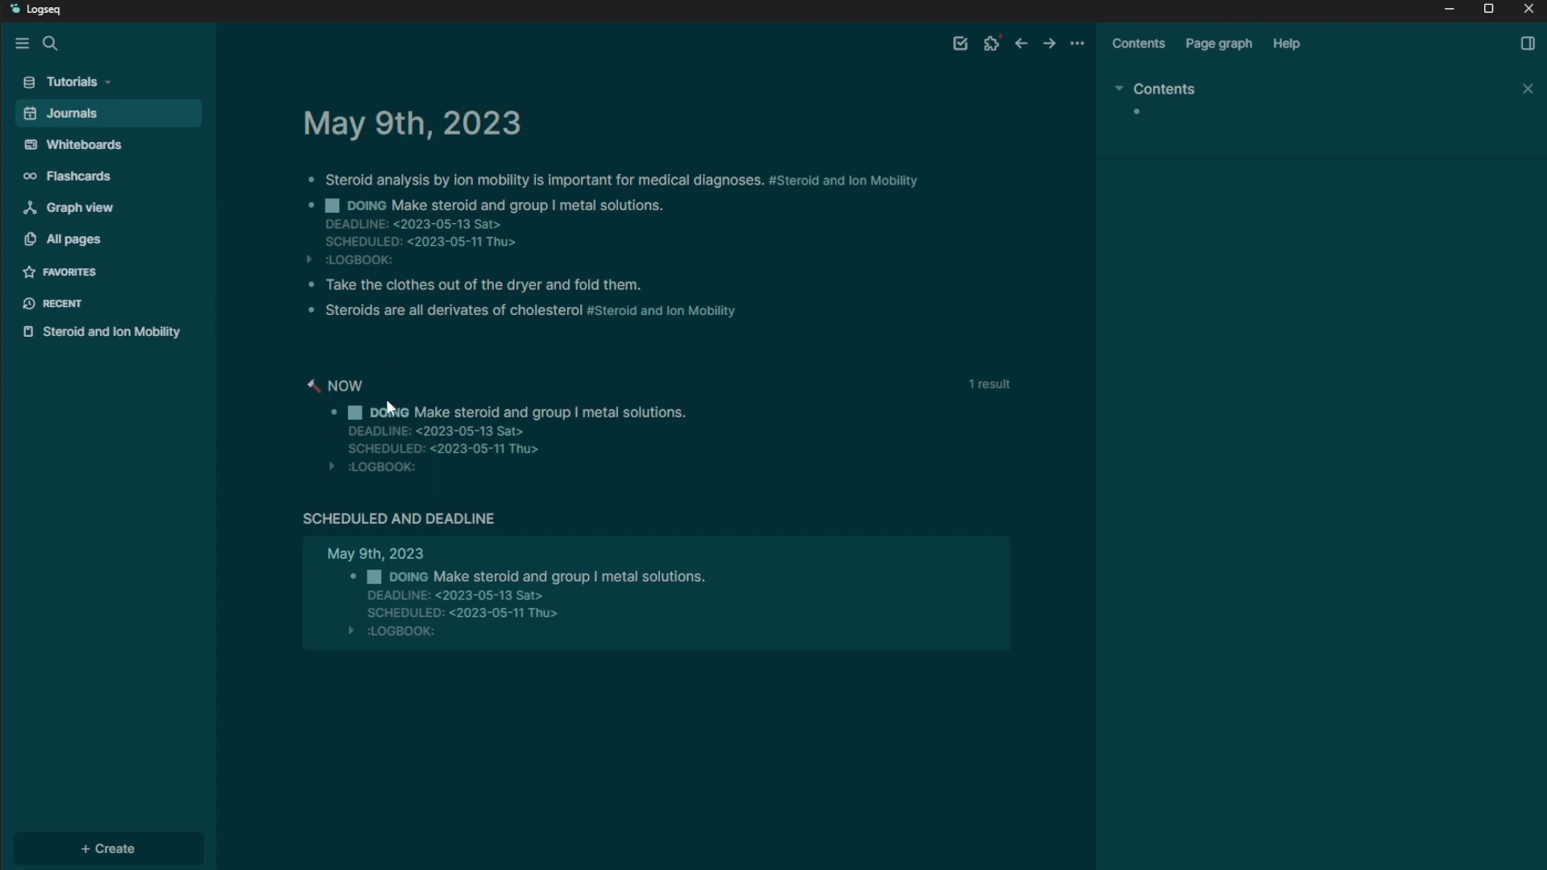
left_click(377, 211)
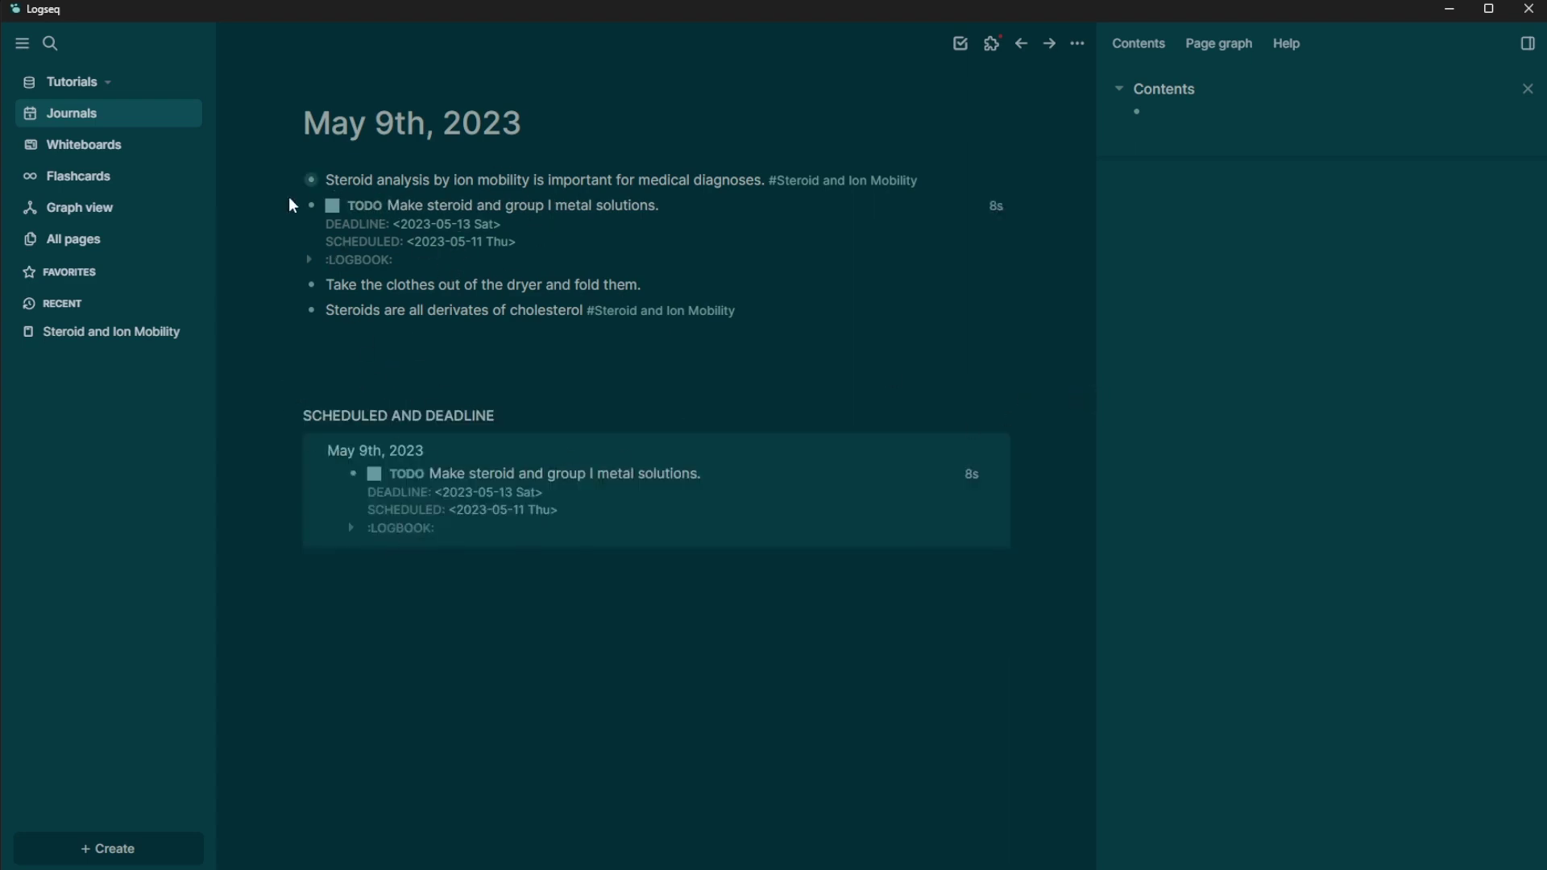
left_click(311, 261)
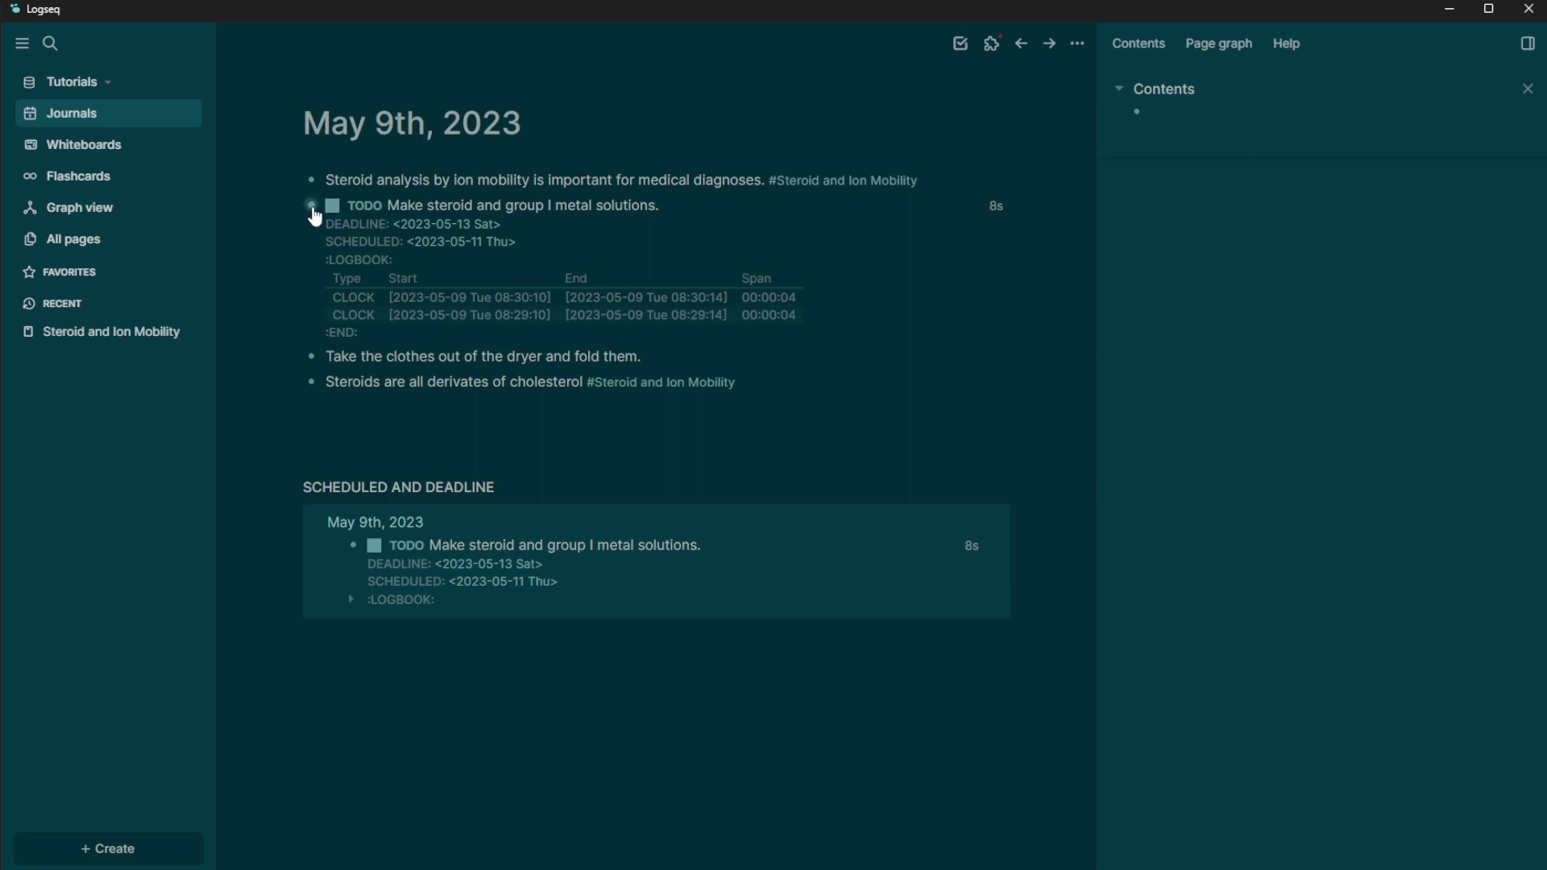
left_click(742, 201)
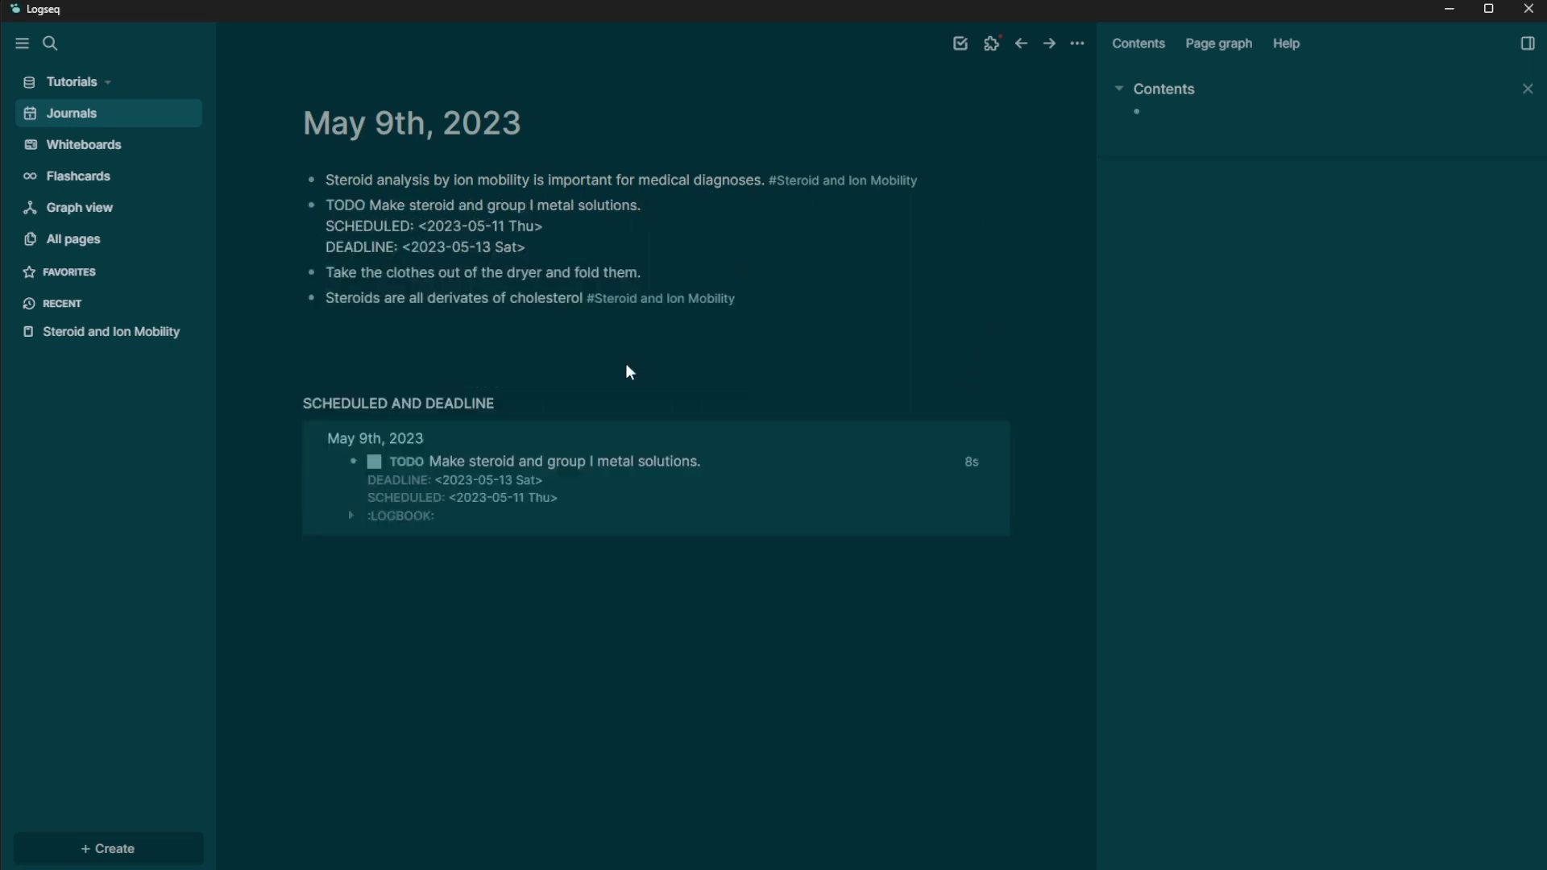
Step: Make the laundry line a TODO scheduled for 2023-05-09 Tue
left_click(705, 330)
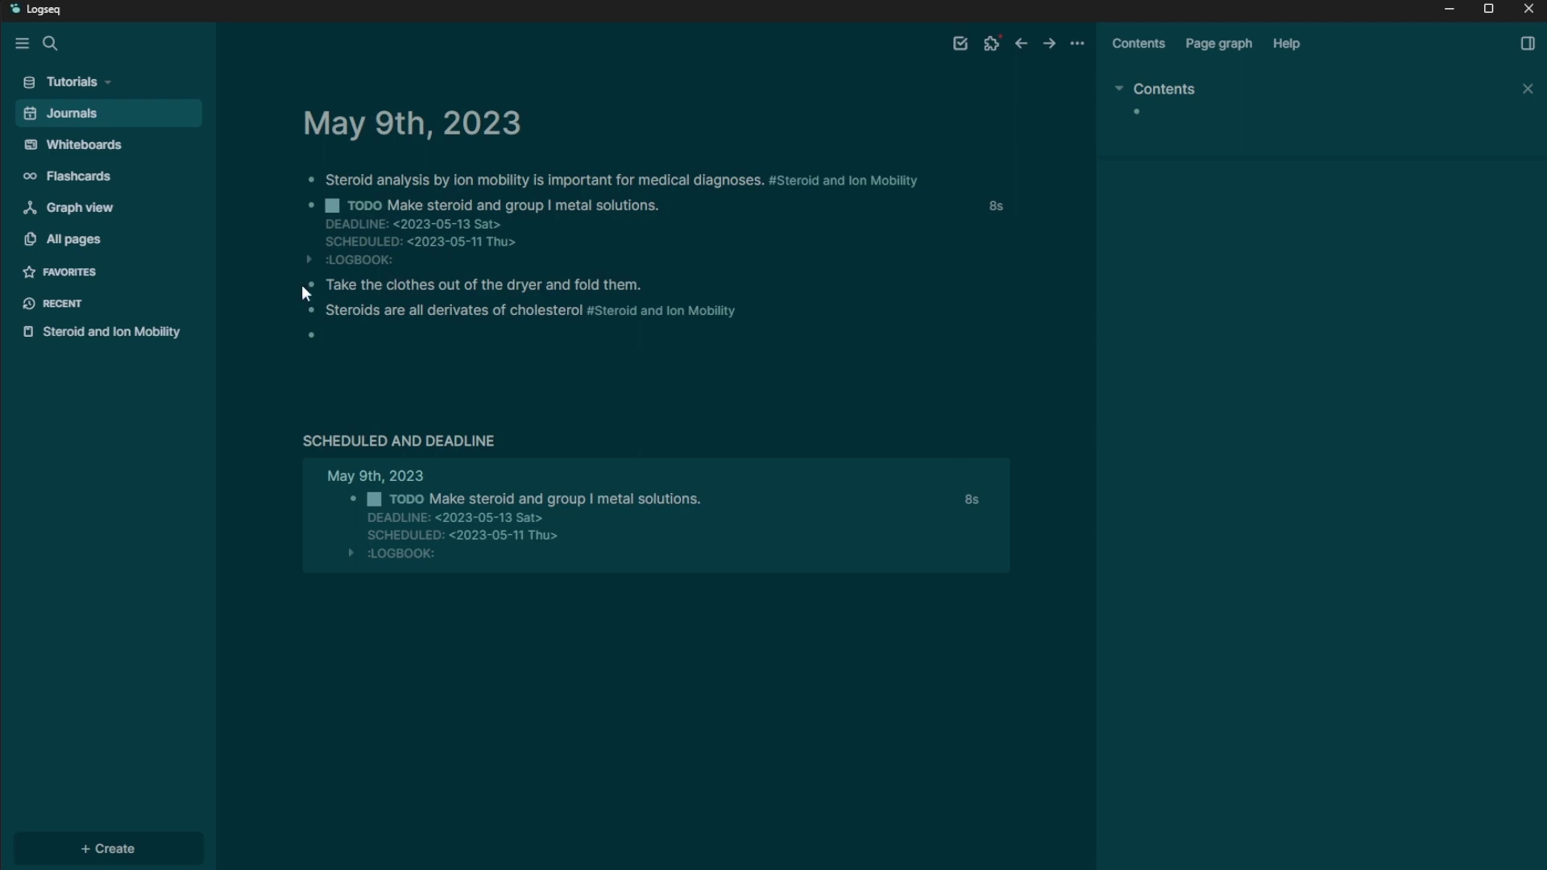
left_click(333, 284)
type("/TO")
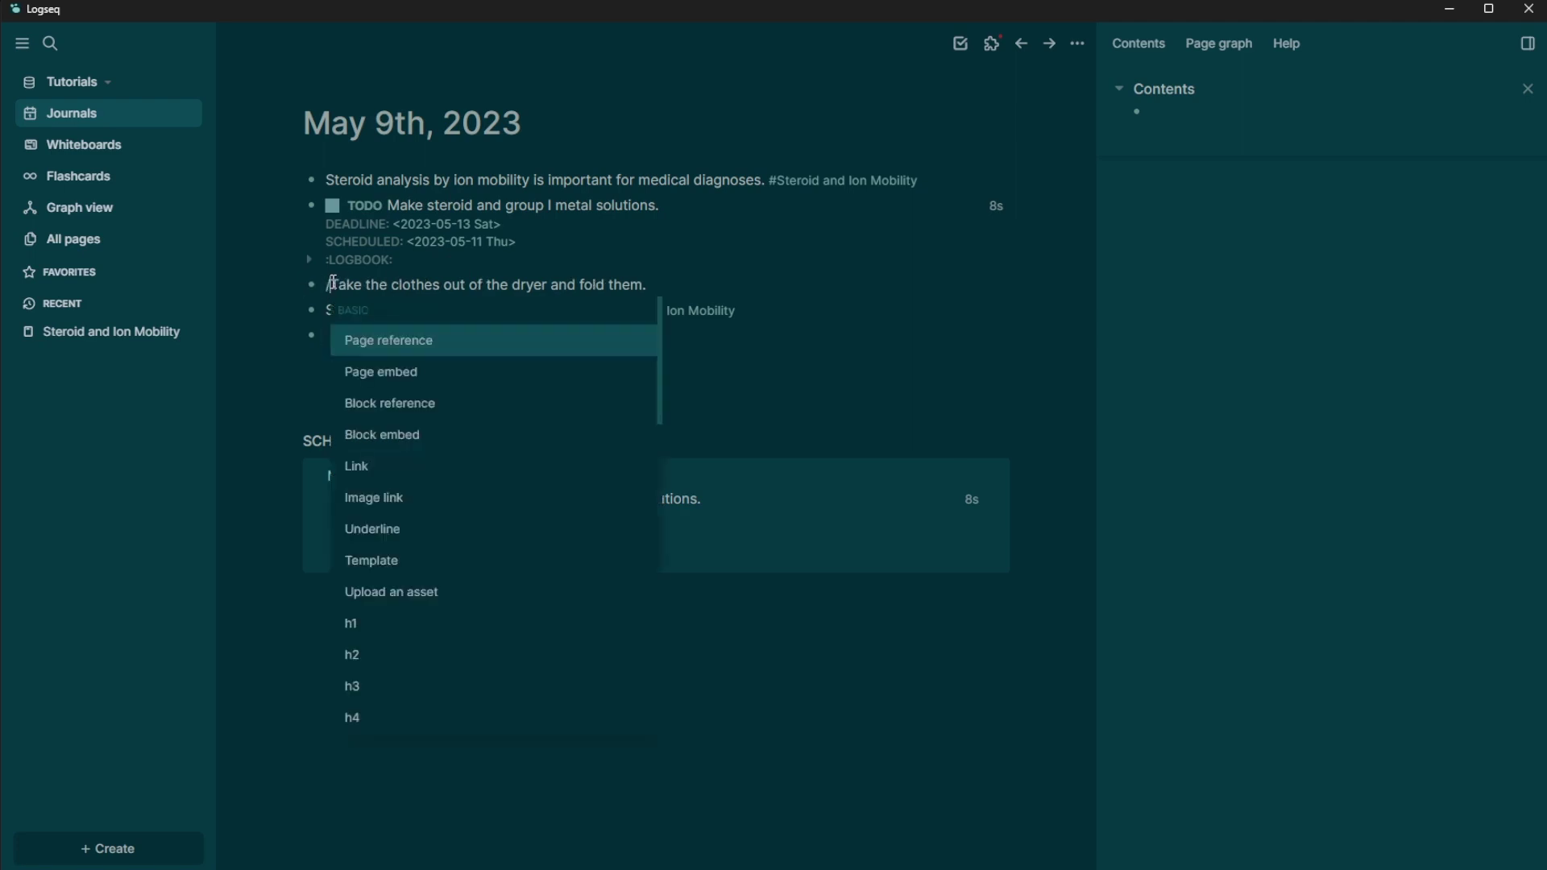
left_click(398, 314)
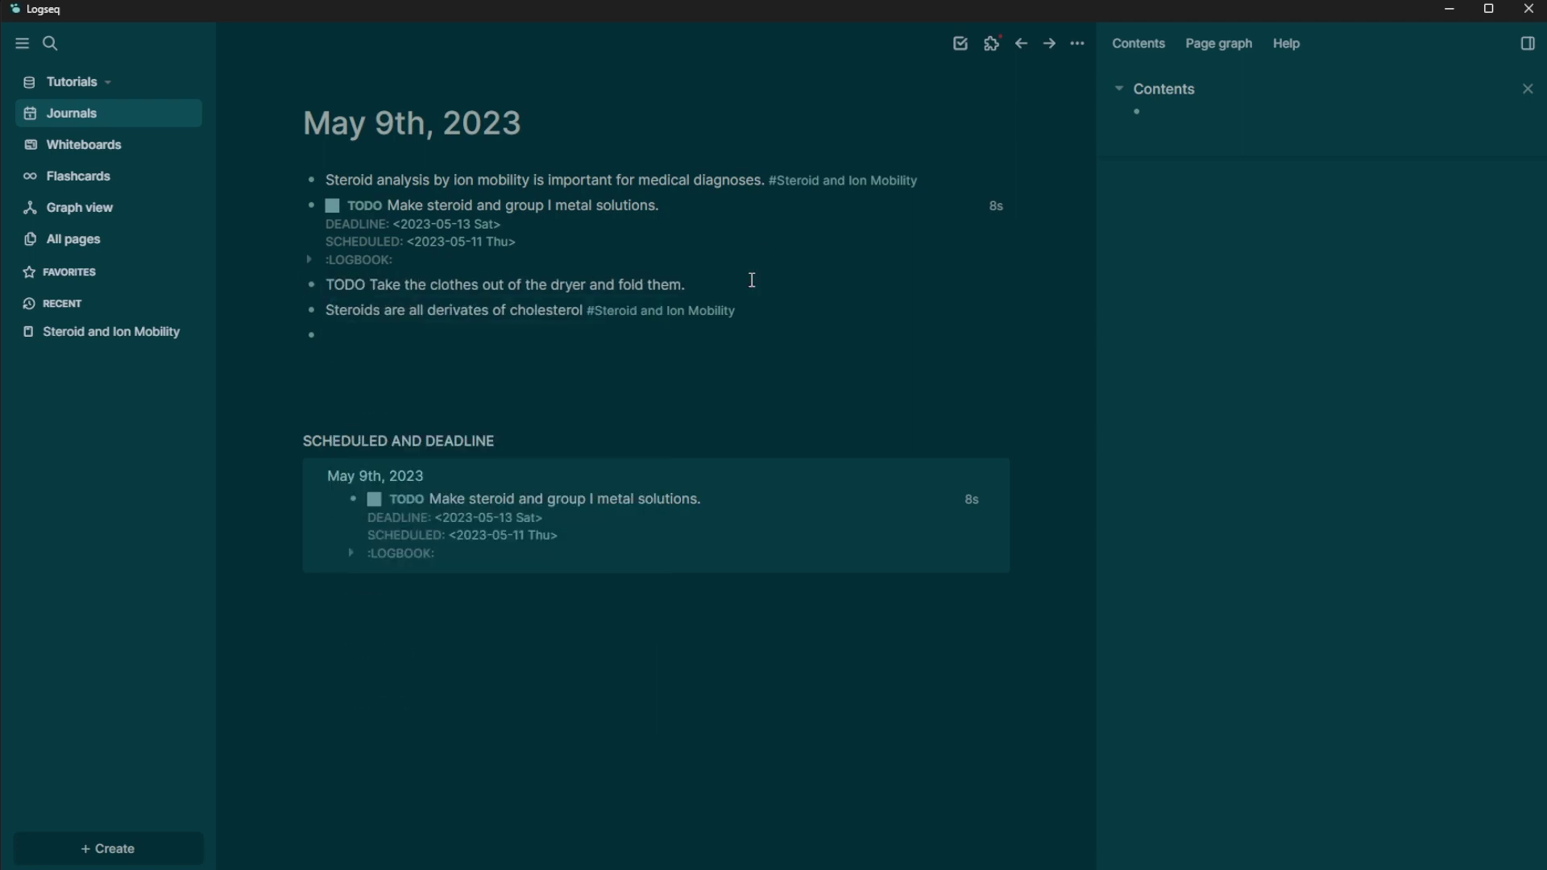
type("/sche")
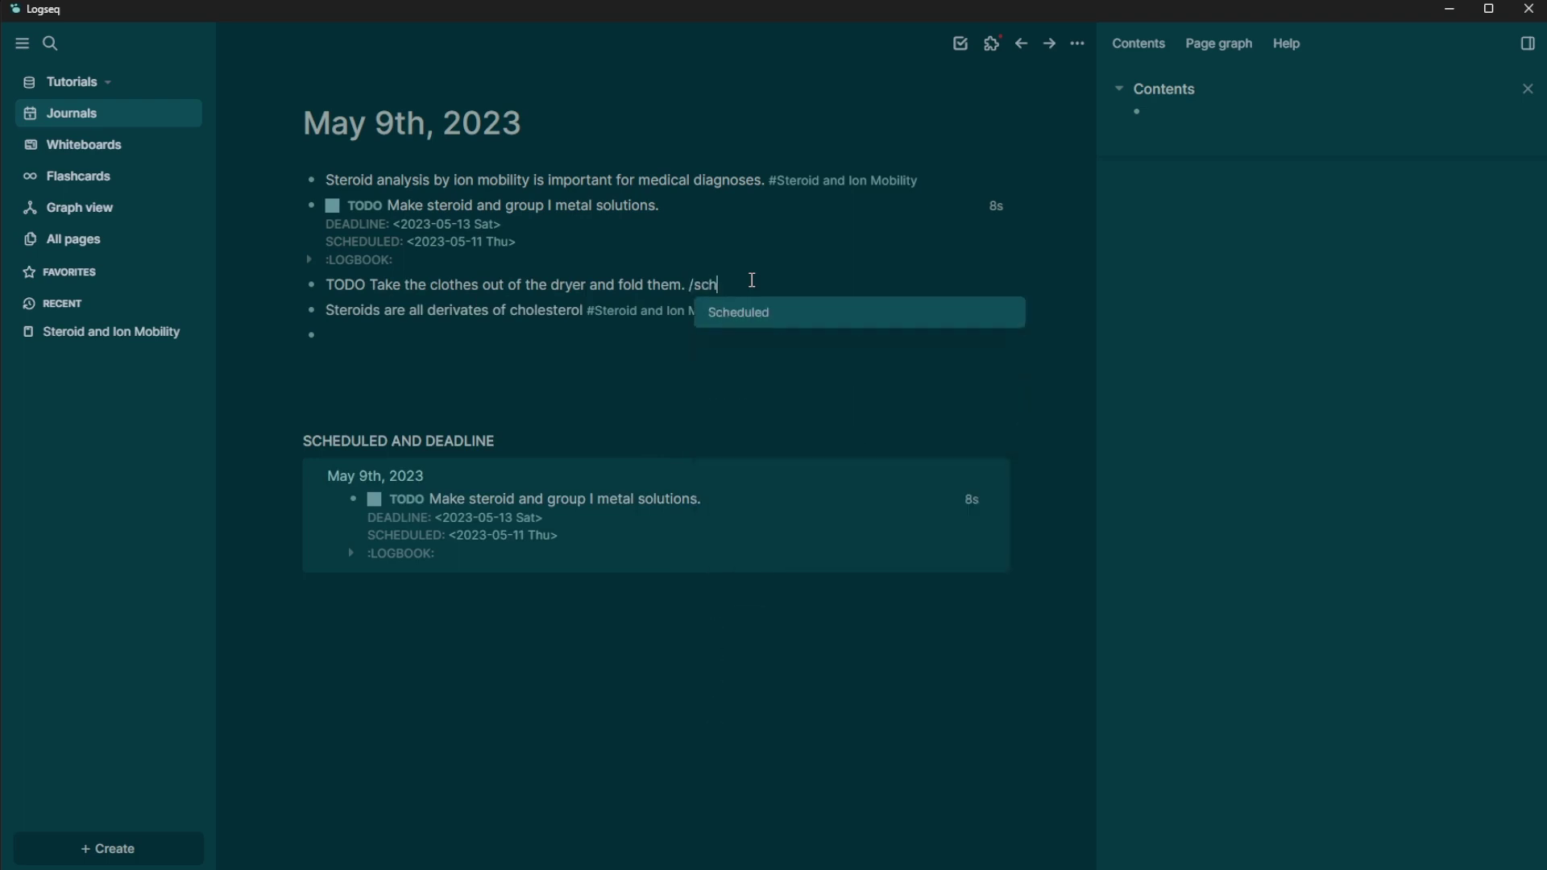
left_click(862, 321)
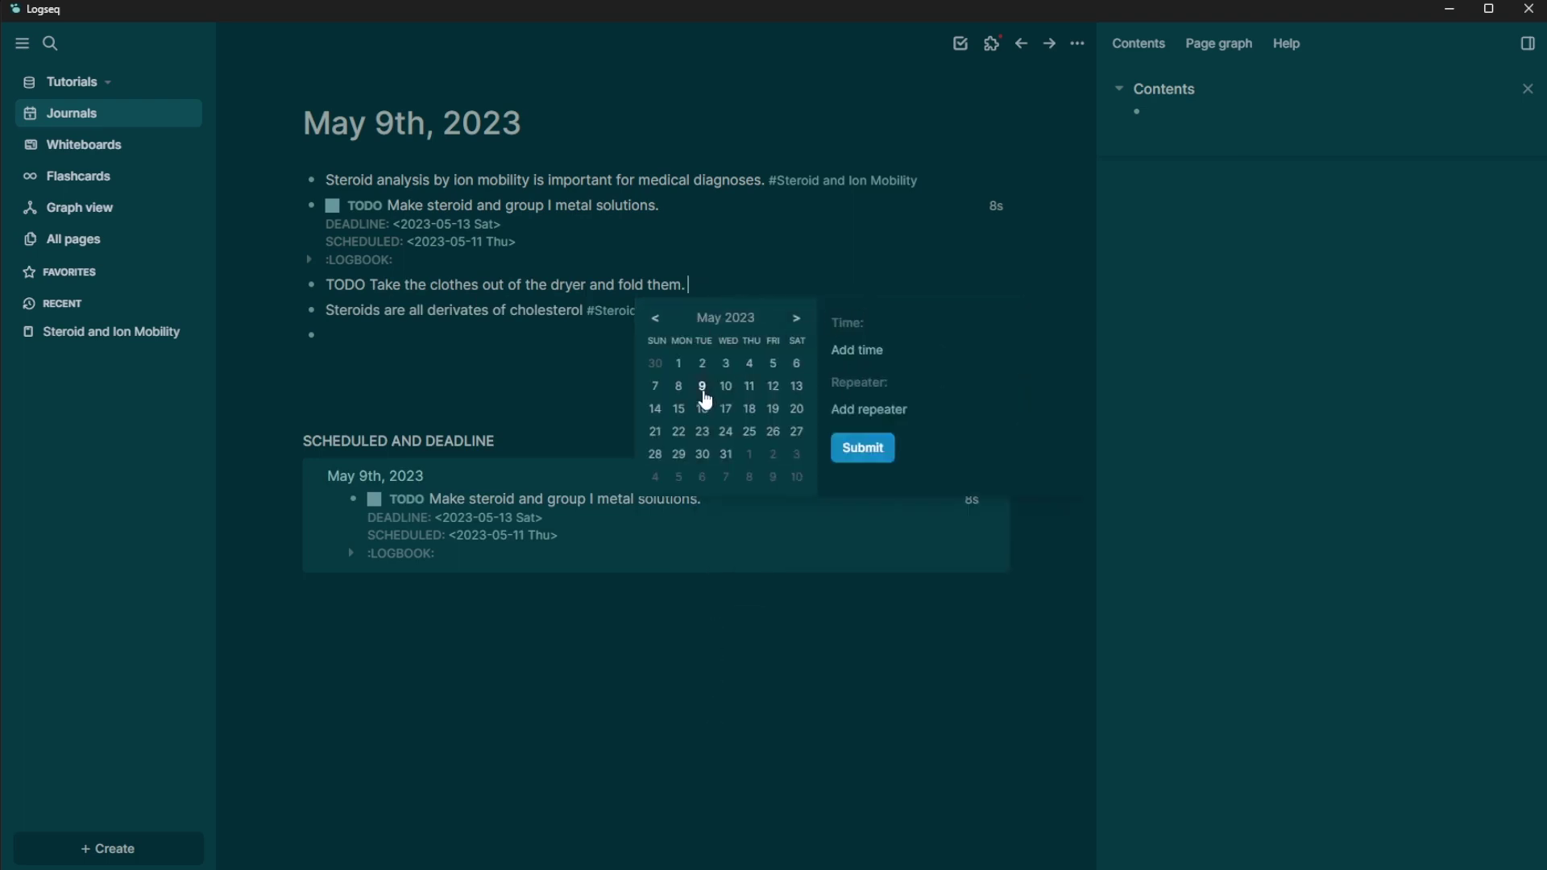
left_click(702, 386)
left_click(863, 448)
left_click(647, 429)
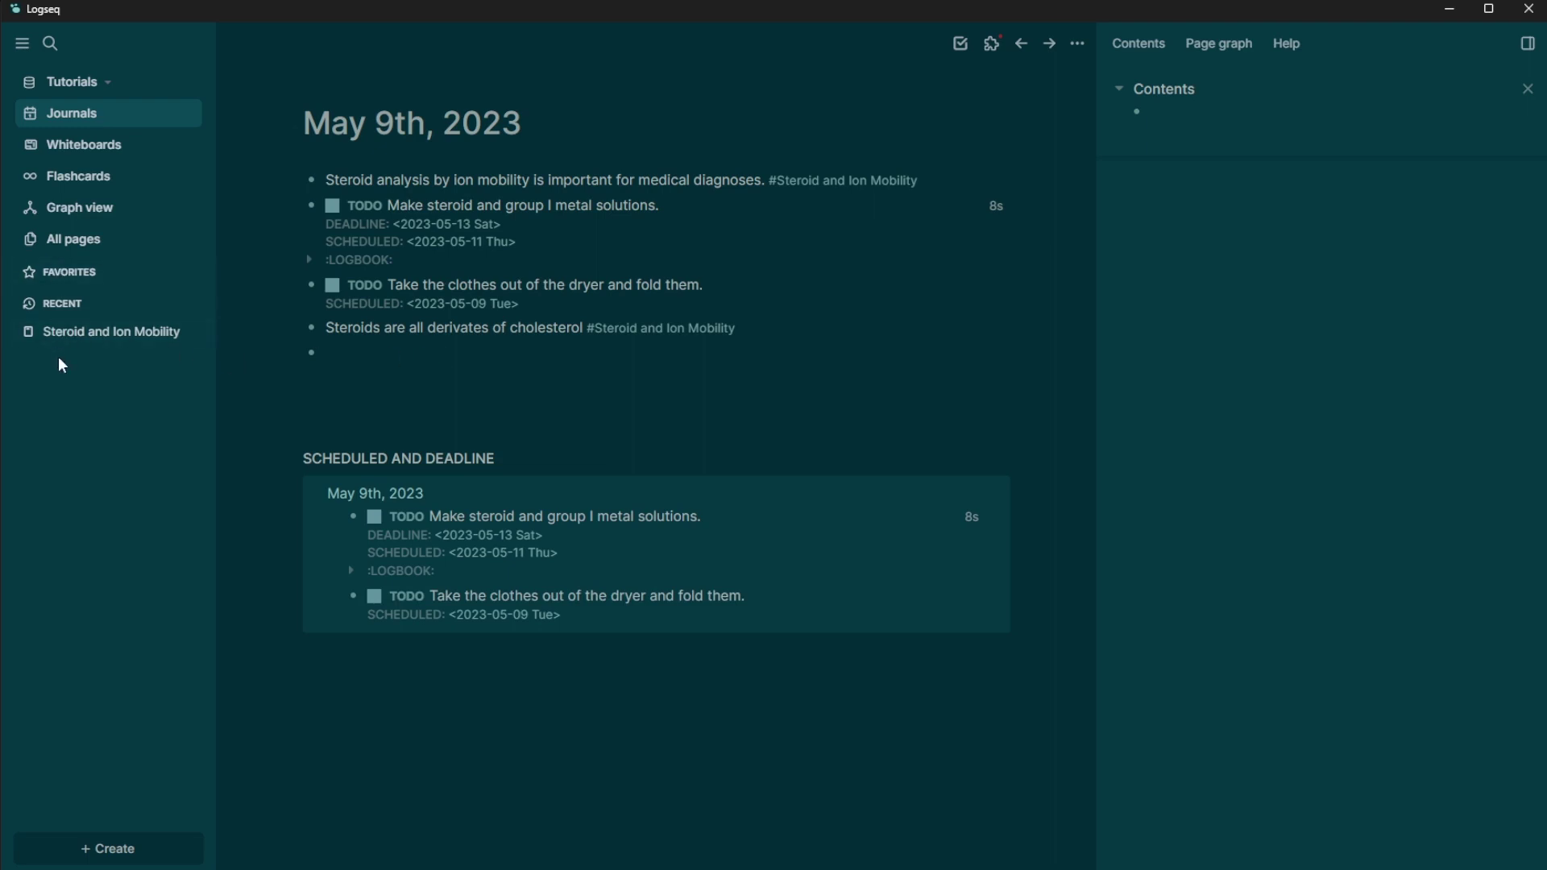
Step: Create a new page named 'Research Tasks'
left_click(26, 858)
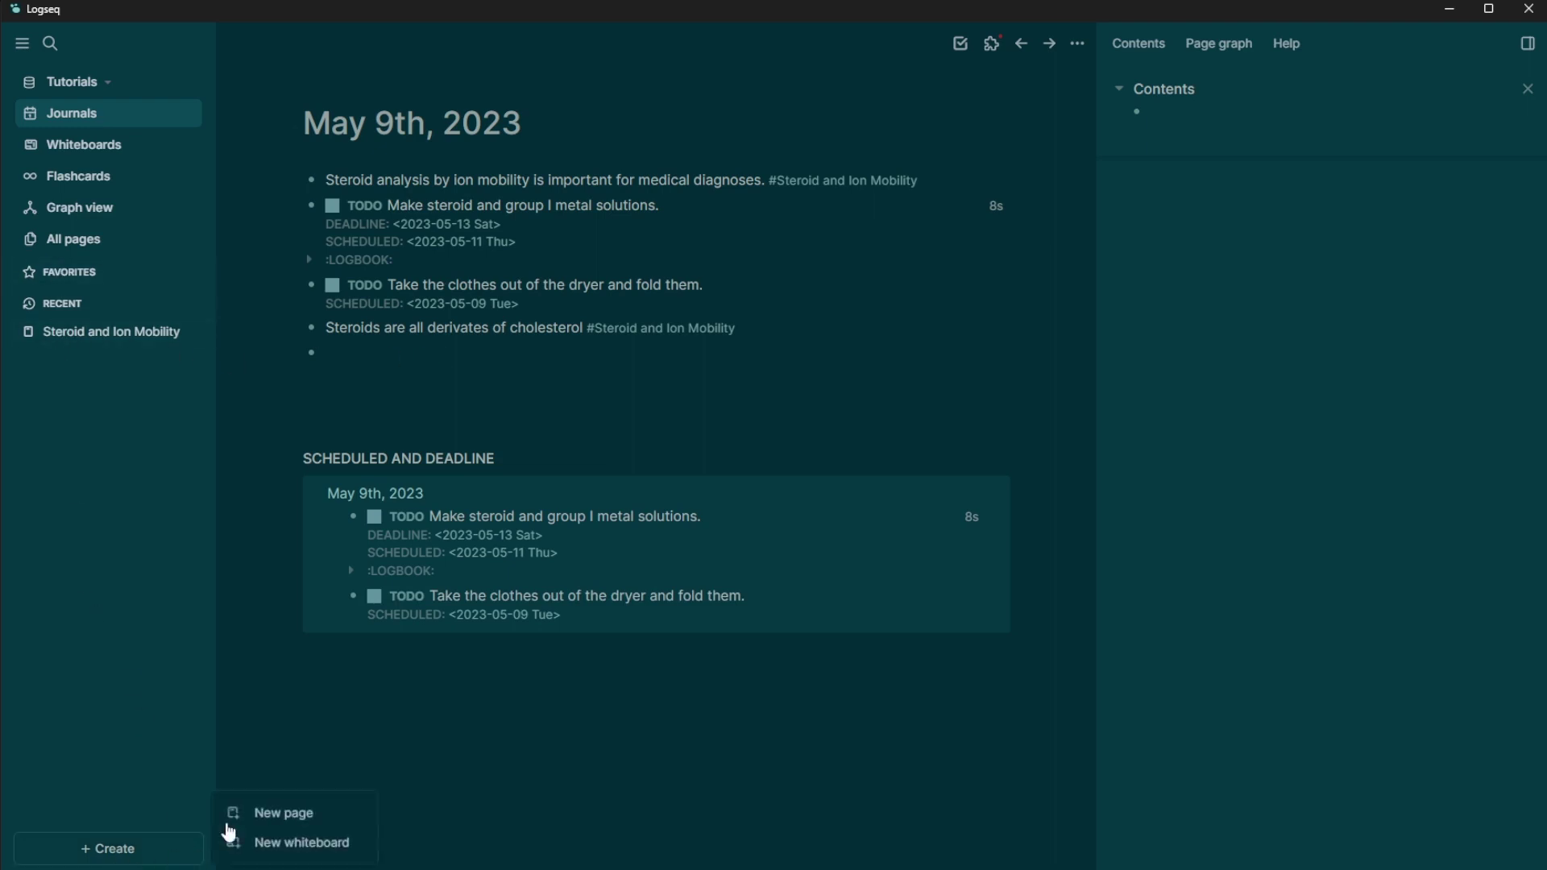
left_click(234, 811)
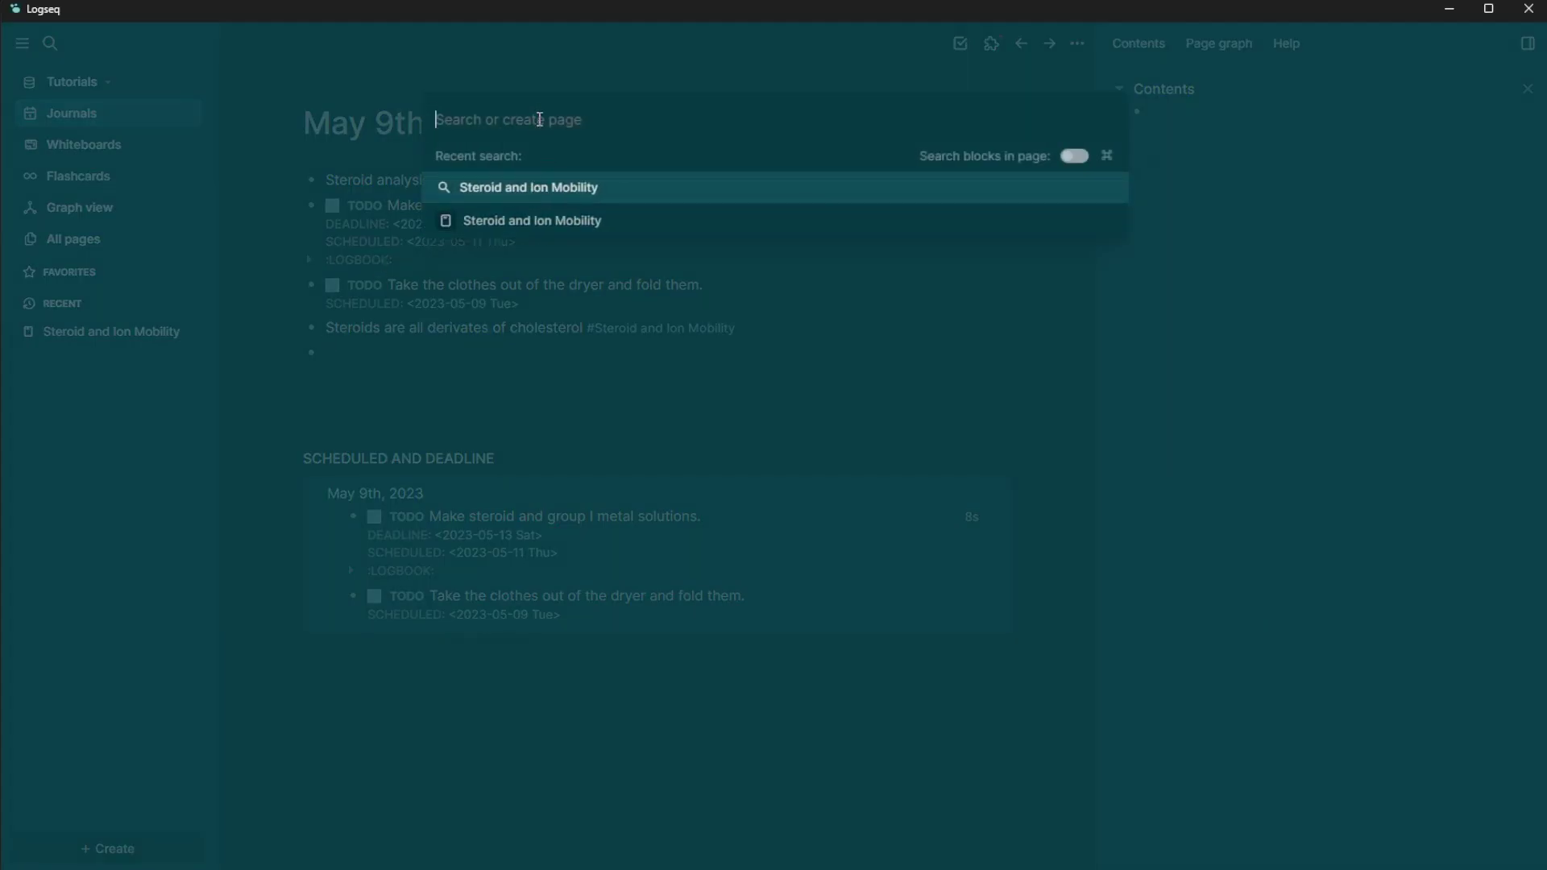
type("Task")
key("BackSpace")
key("BackSpace")
key("BackSpace")
key("BackSpace")
type("Research")
key("BackSpace")
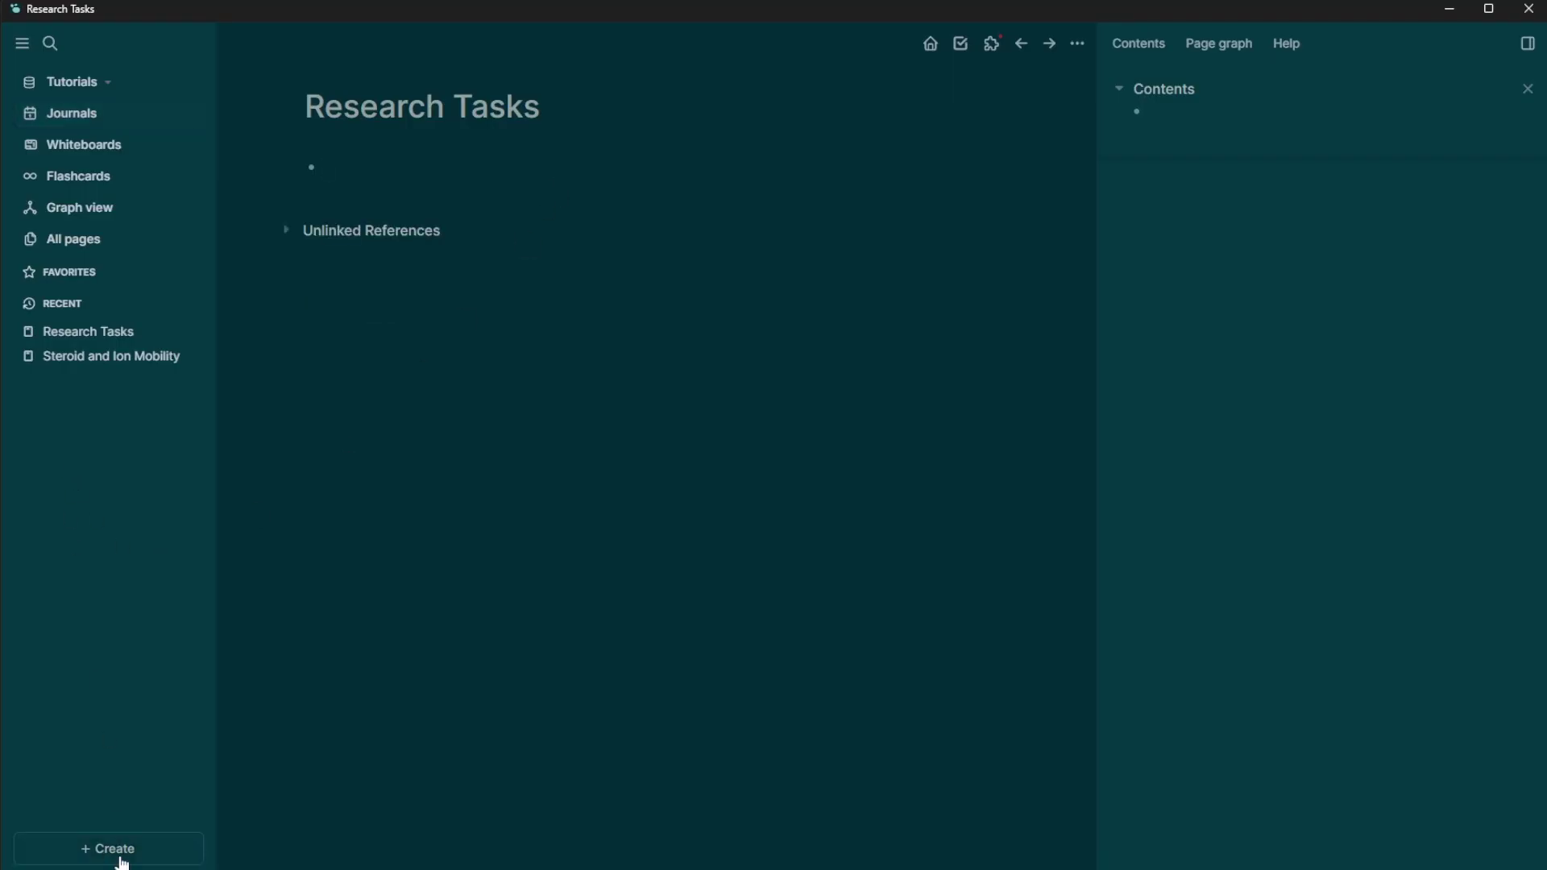
Step: Create a 'Personal Tasks' page, then return to the Research Tasks page
left_click(122, 854)
left_click(270, 814)
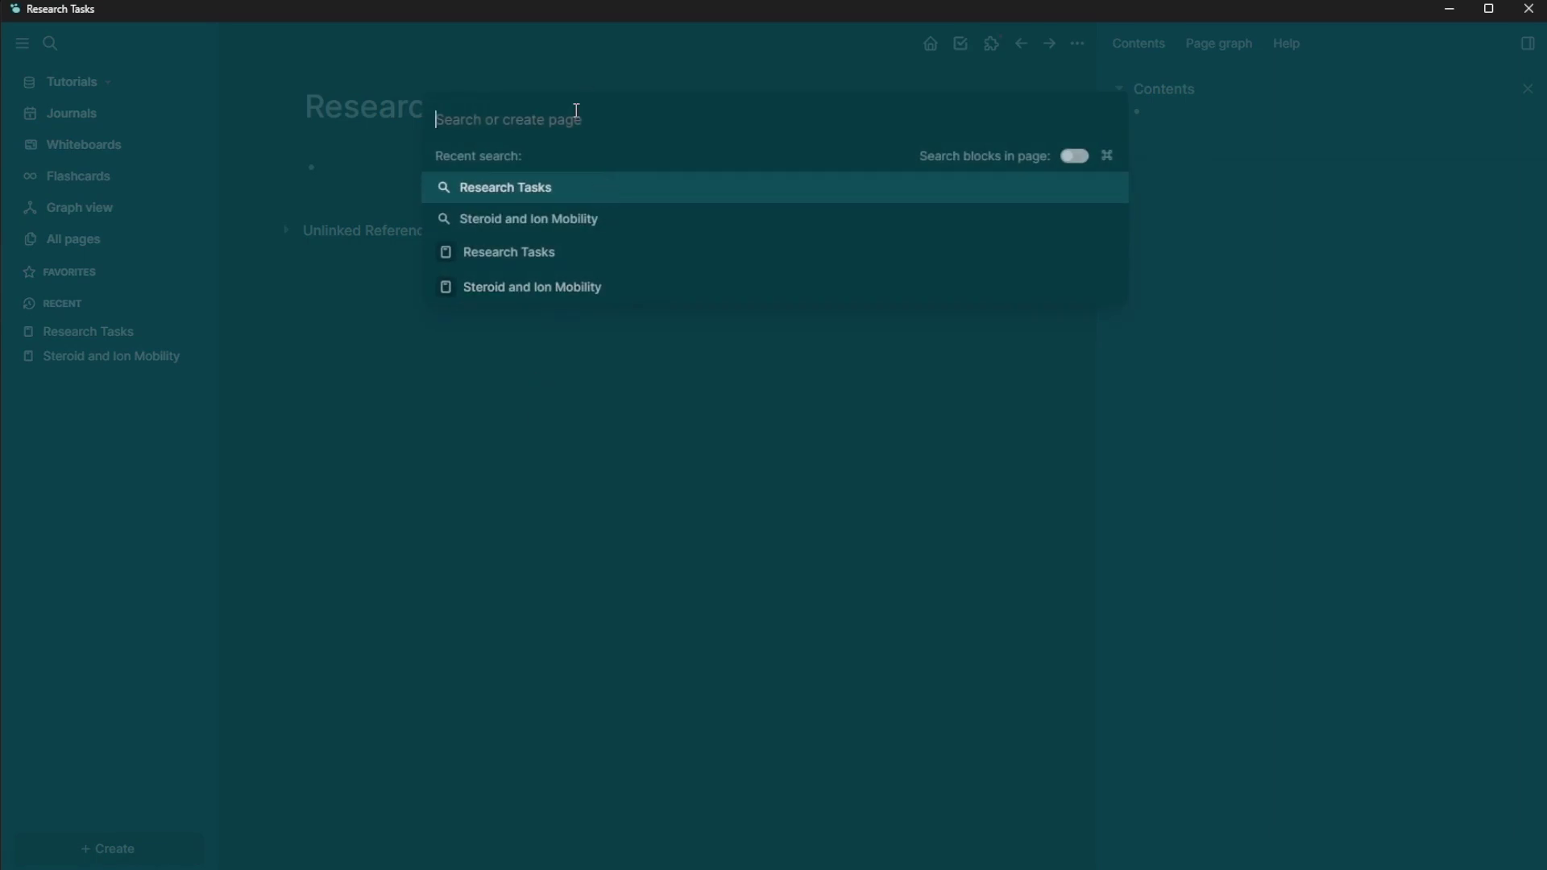
type("Personal Tasks")
key("Return")
left_click(89, 356)
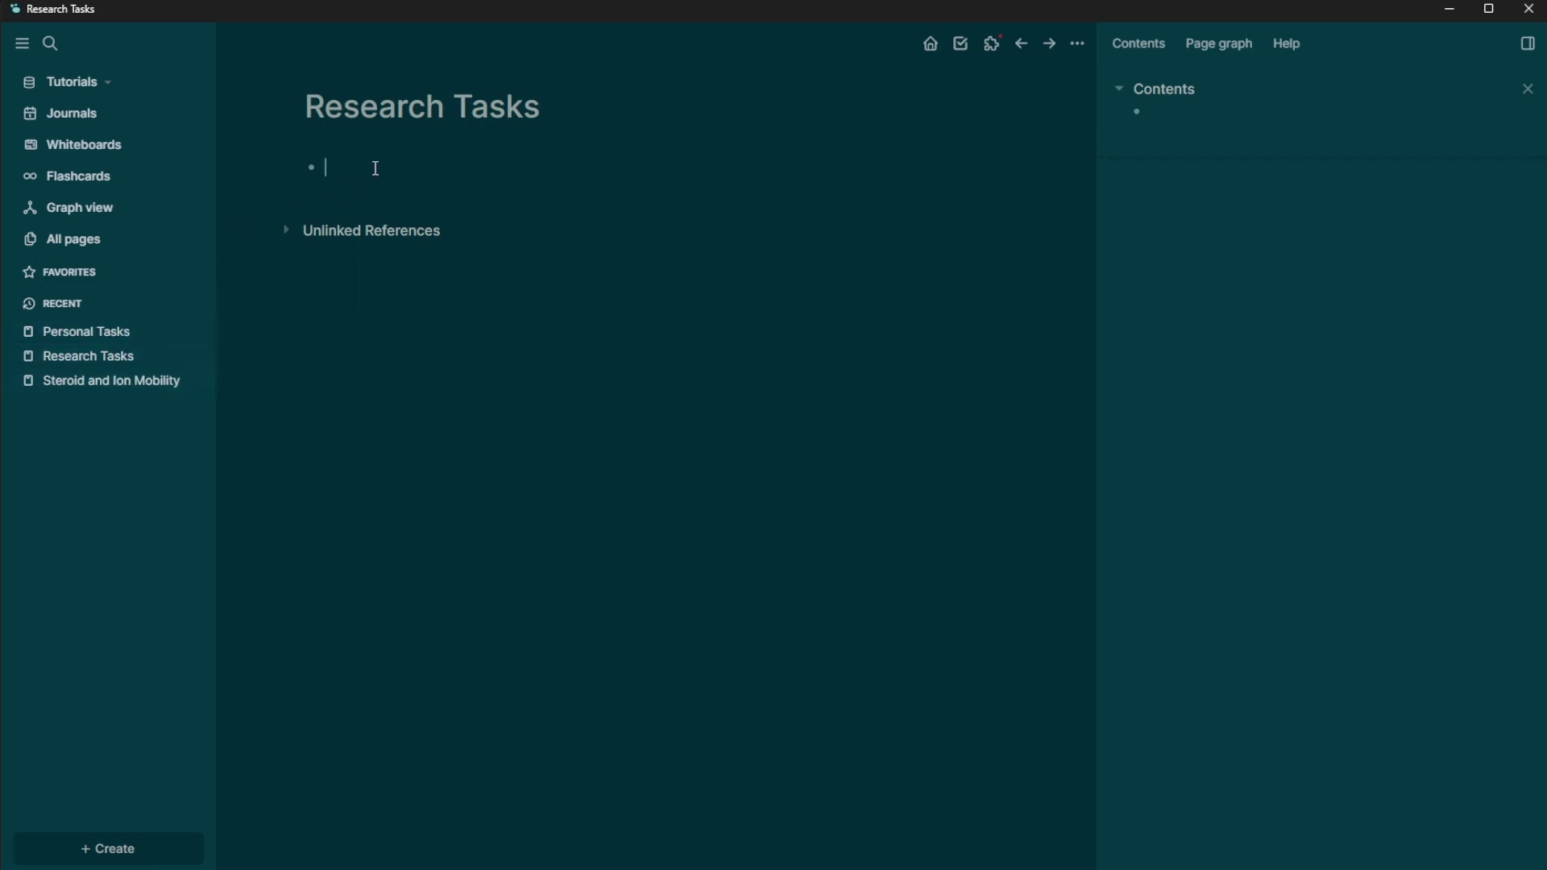
Step: Insert a live query filtered to TODO task status
type("/")
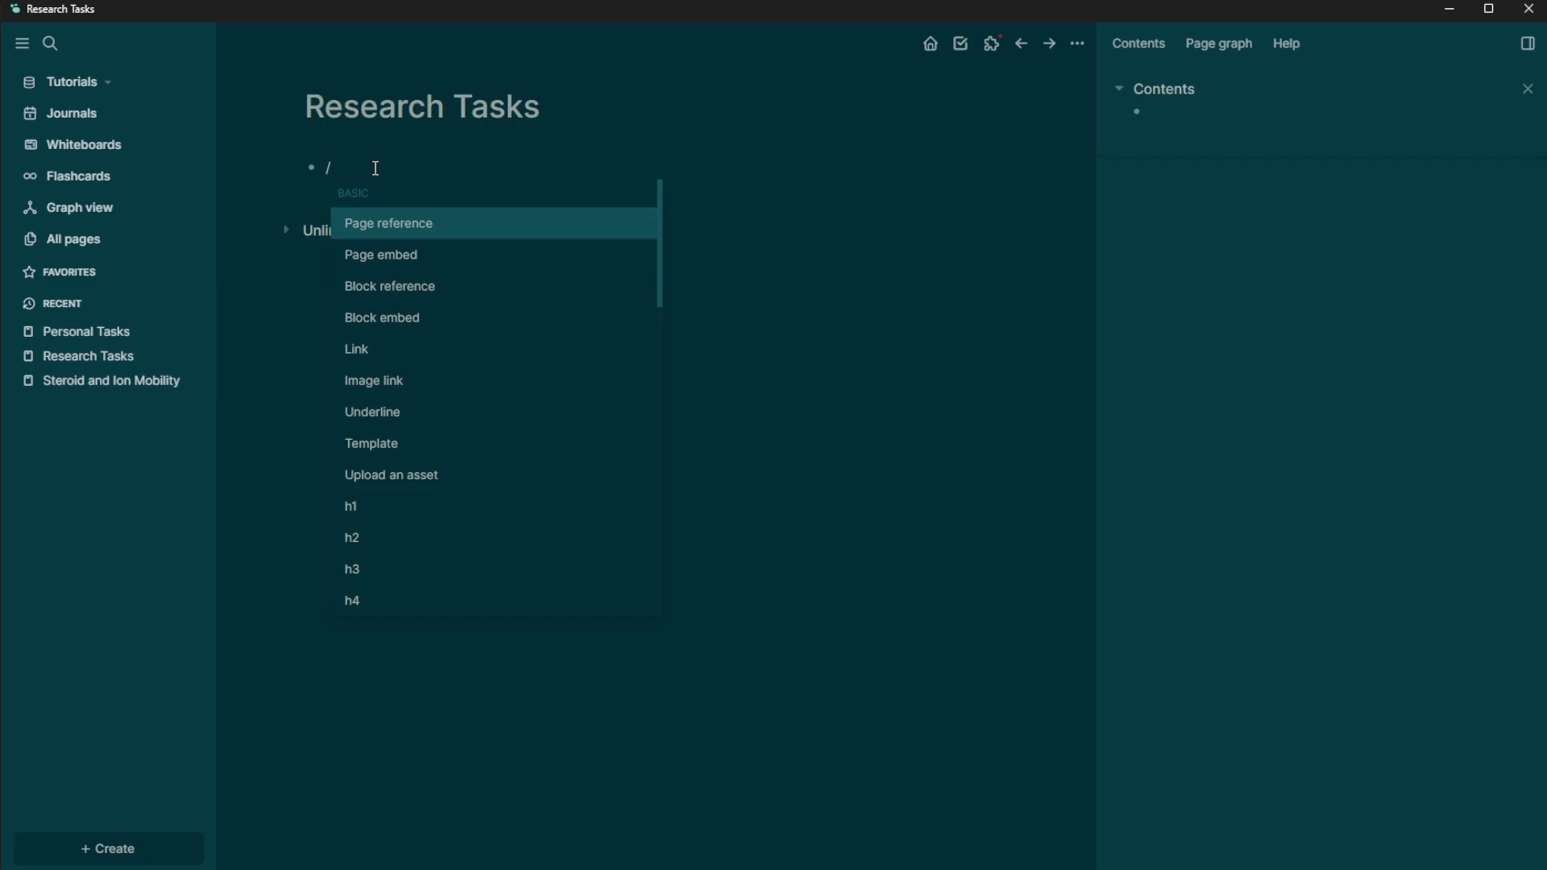
type("que")
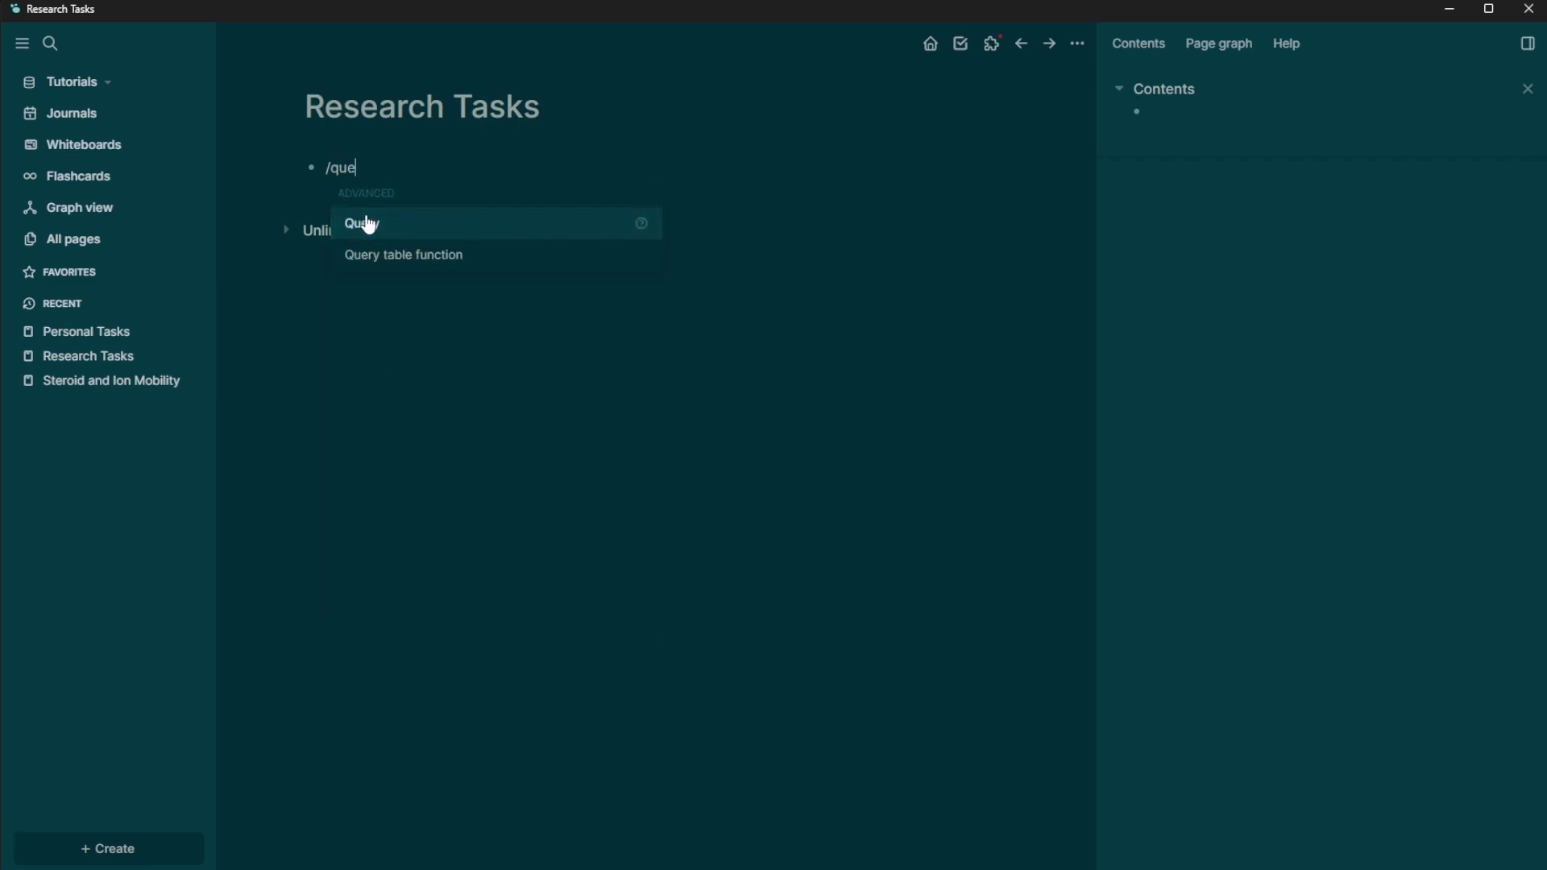
left_click(369, 225)
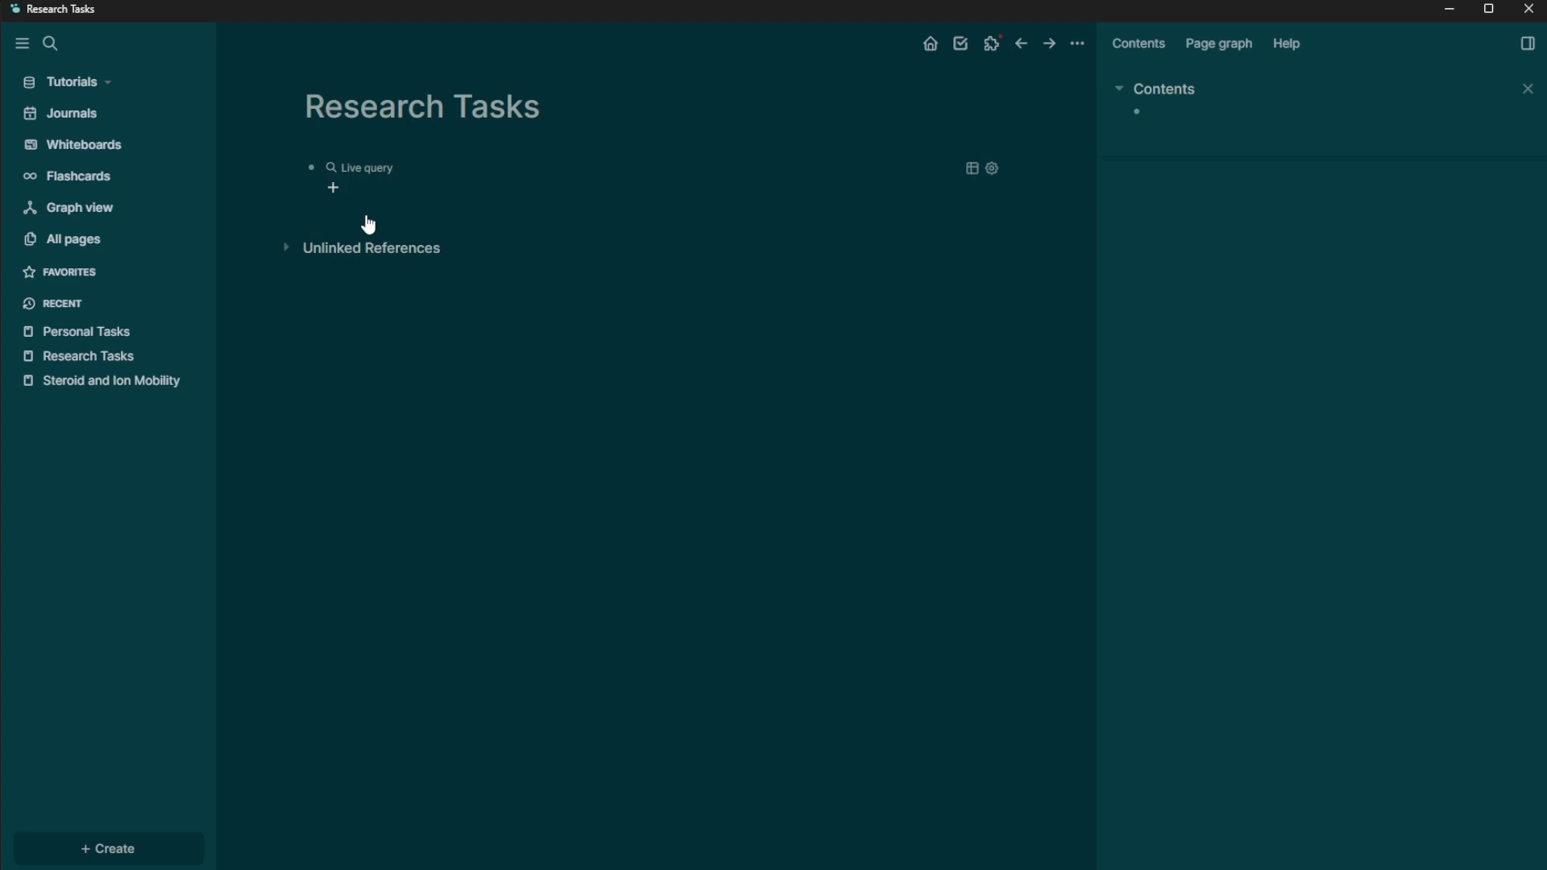
left_click(335, 188)
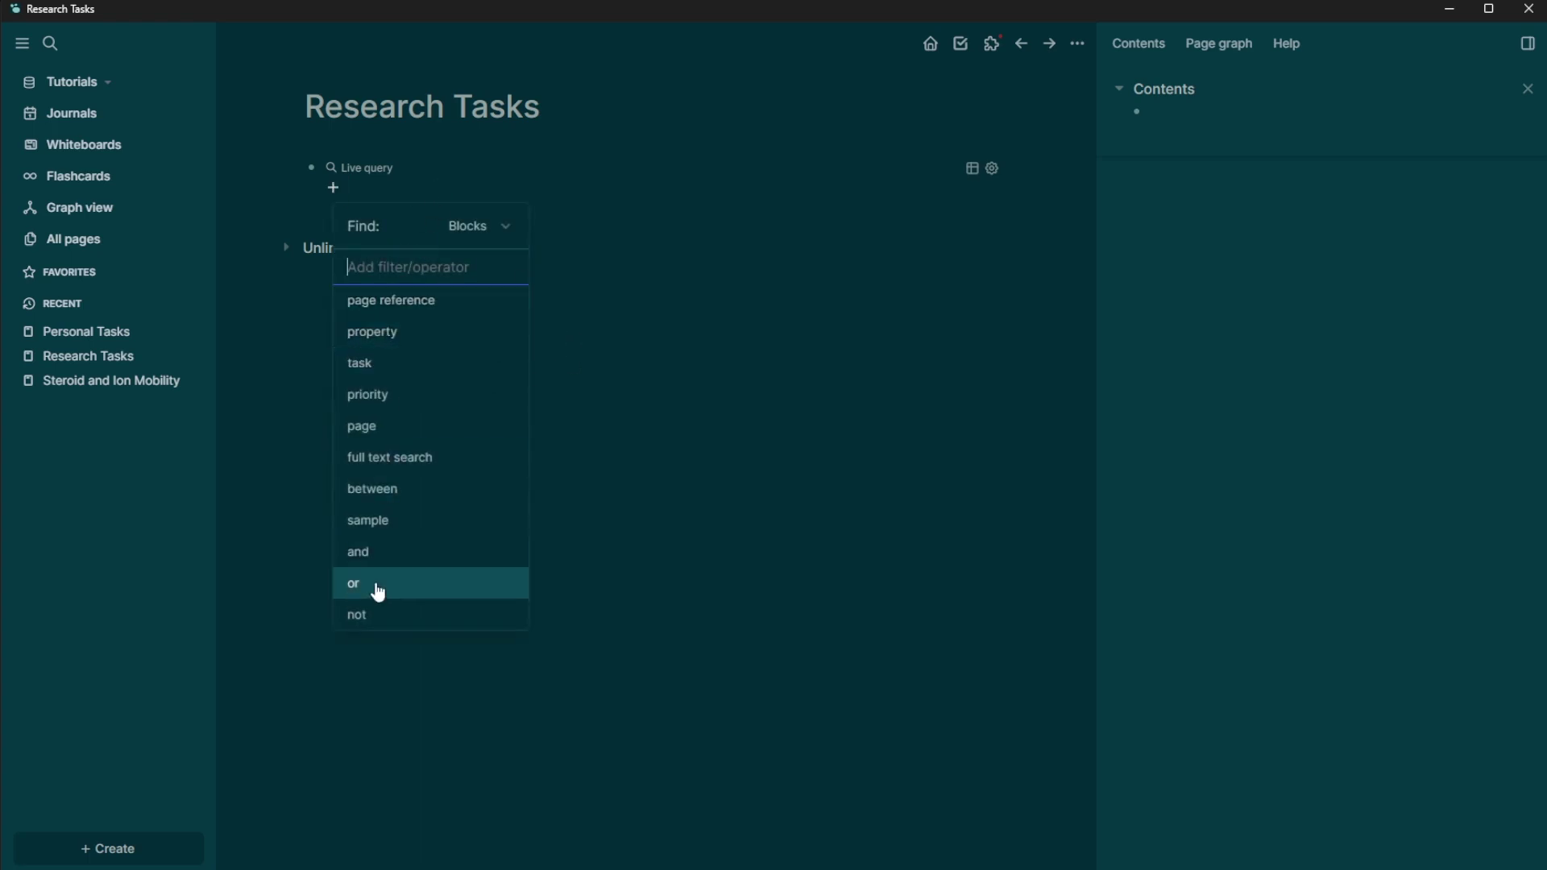
left_click(383, 369)
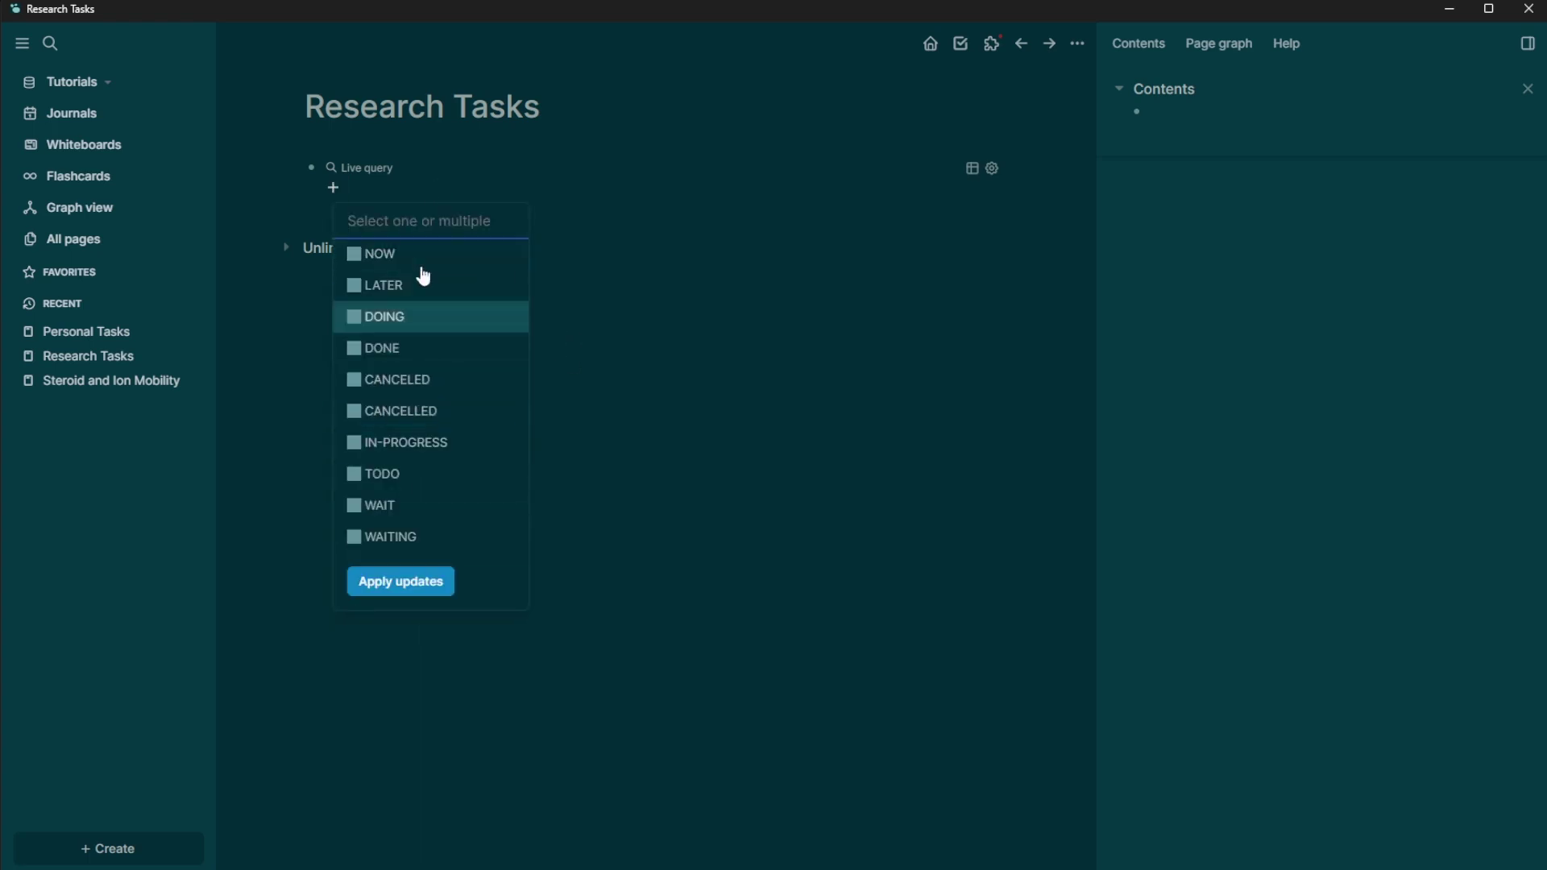
left_click(398, 484)
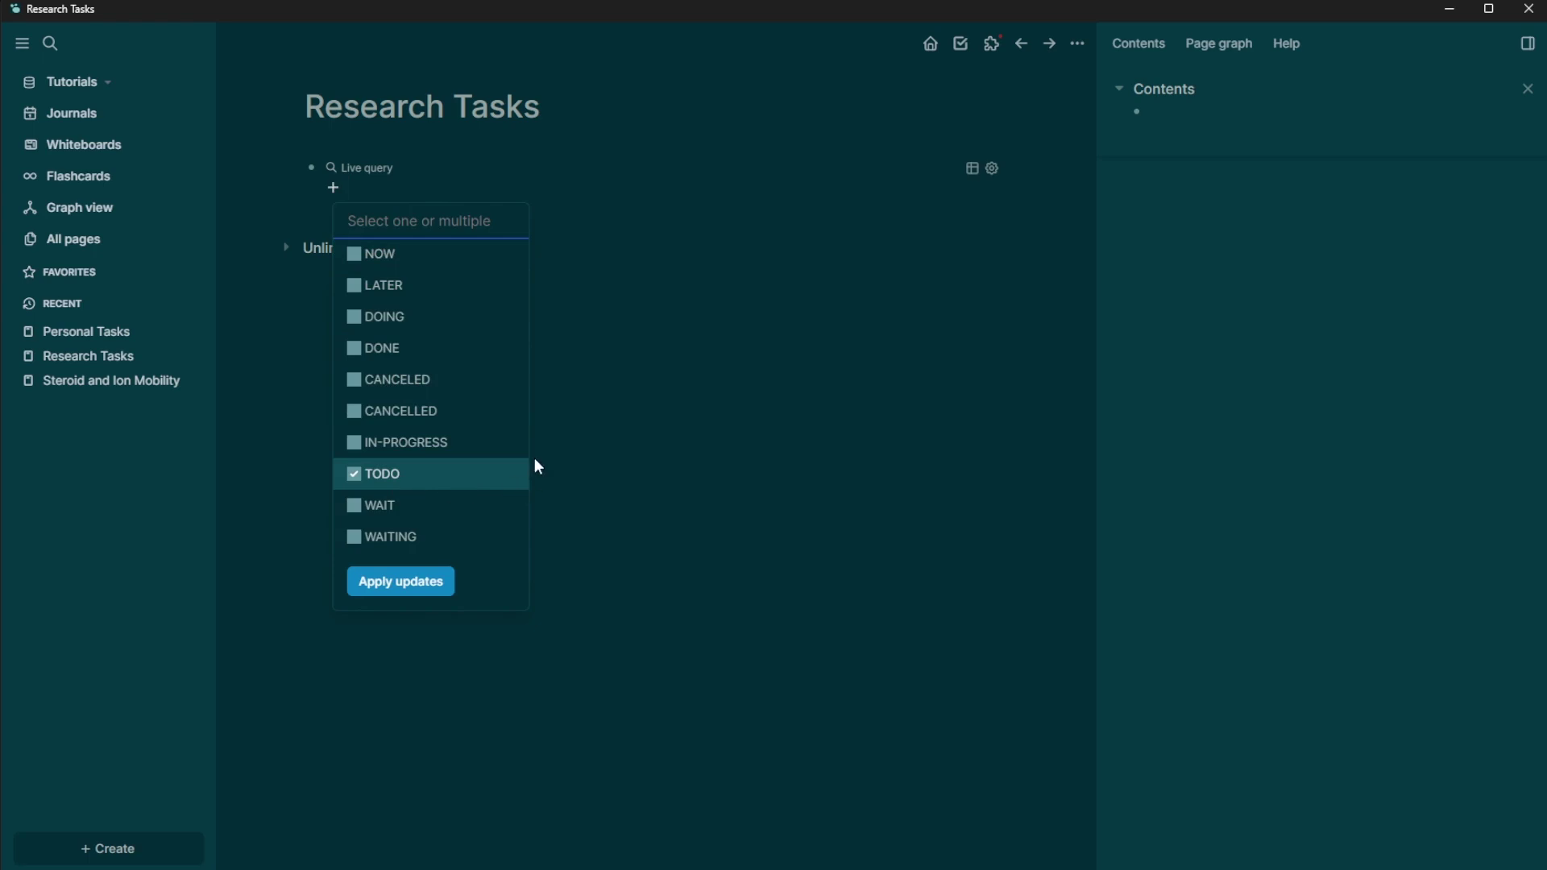
left_click(423, 589)
left_click(755, 464)
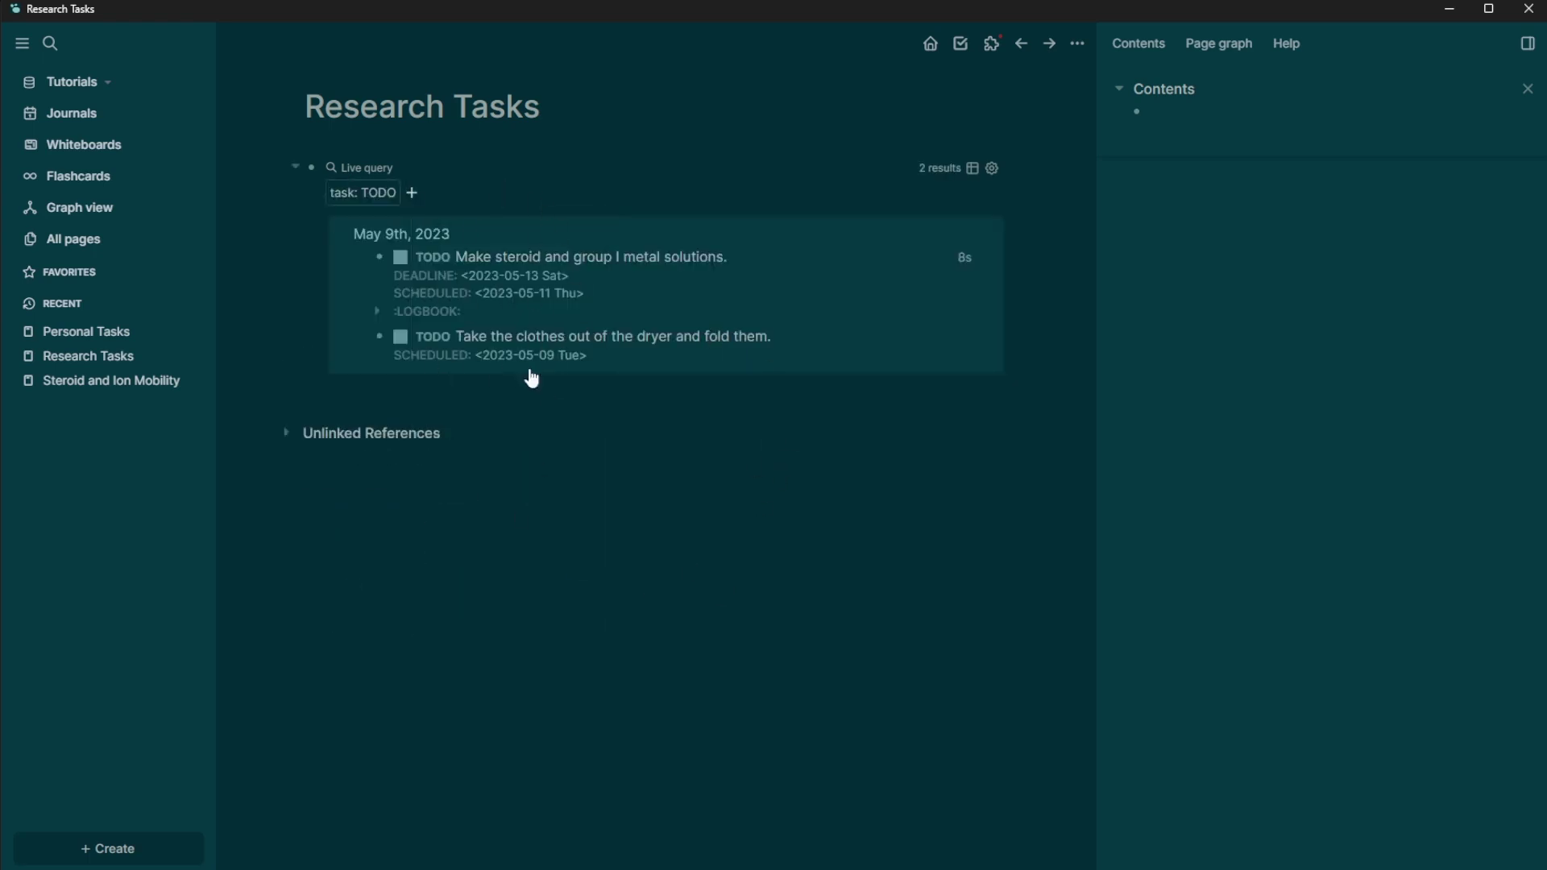
Step: Add a page reference filter for Research Tasks to the query
left_click(412, 193)
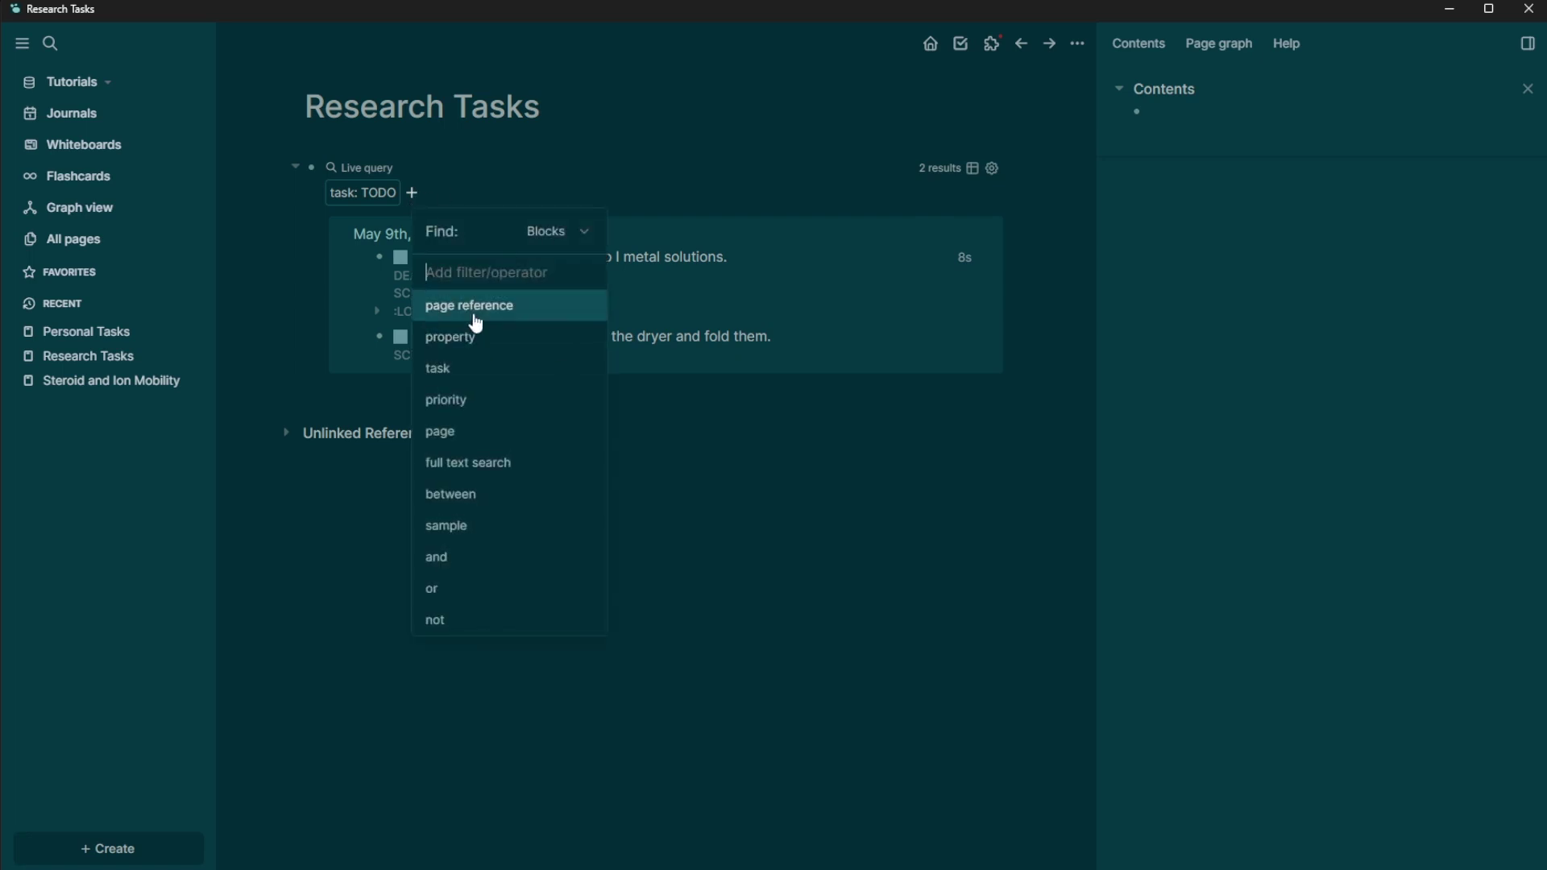
left_click(448, 314)
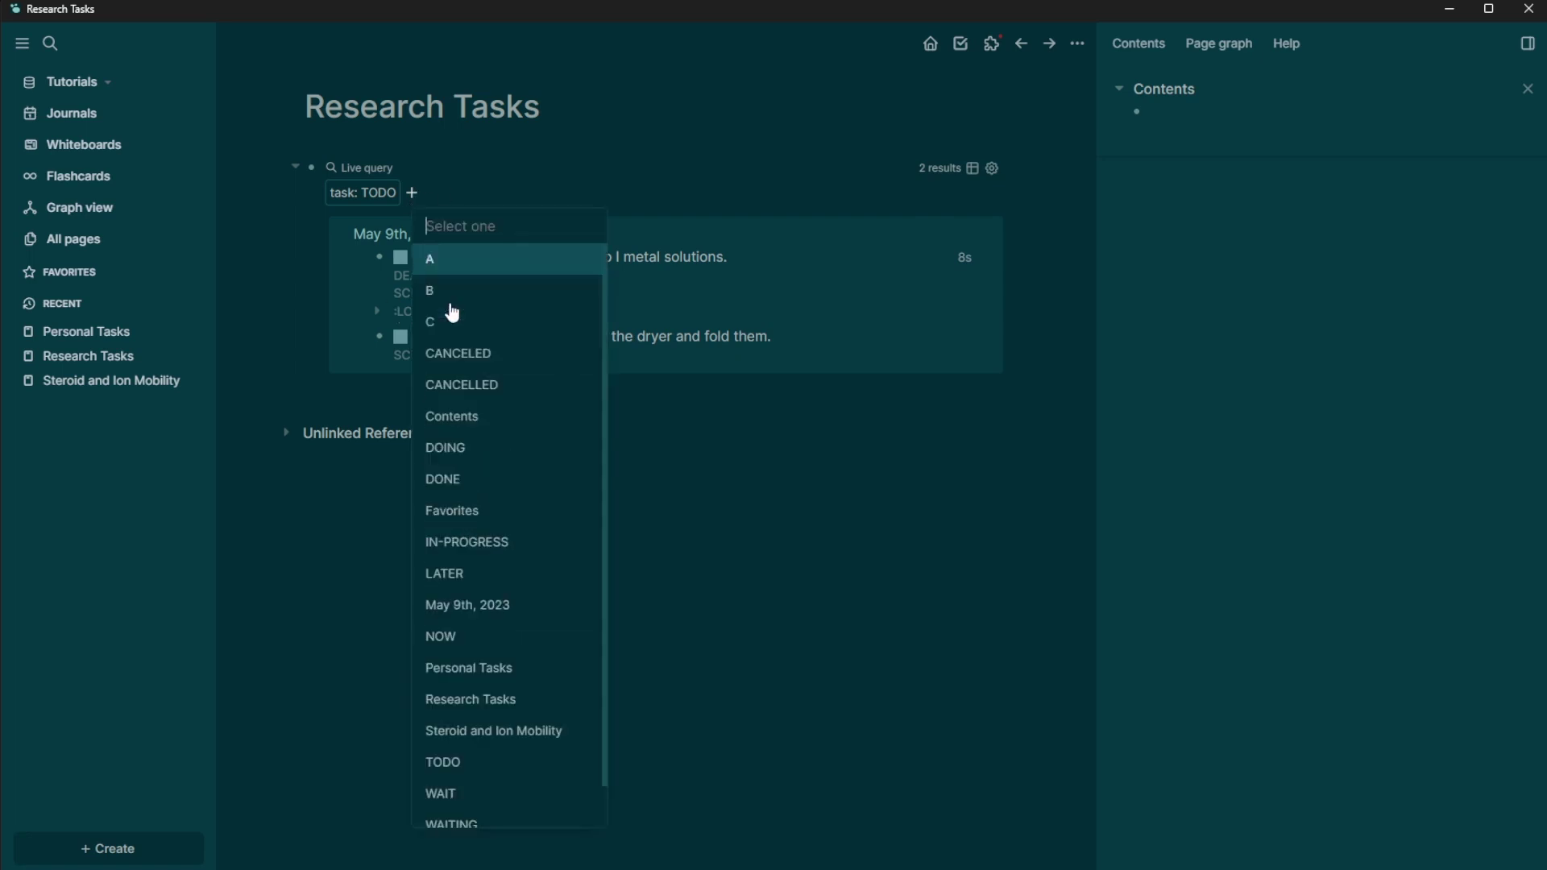
scroll(552, 335, "down", 1)
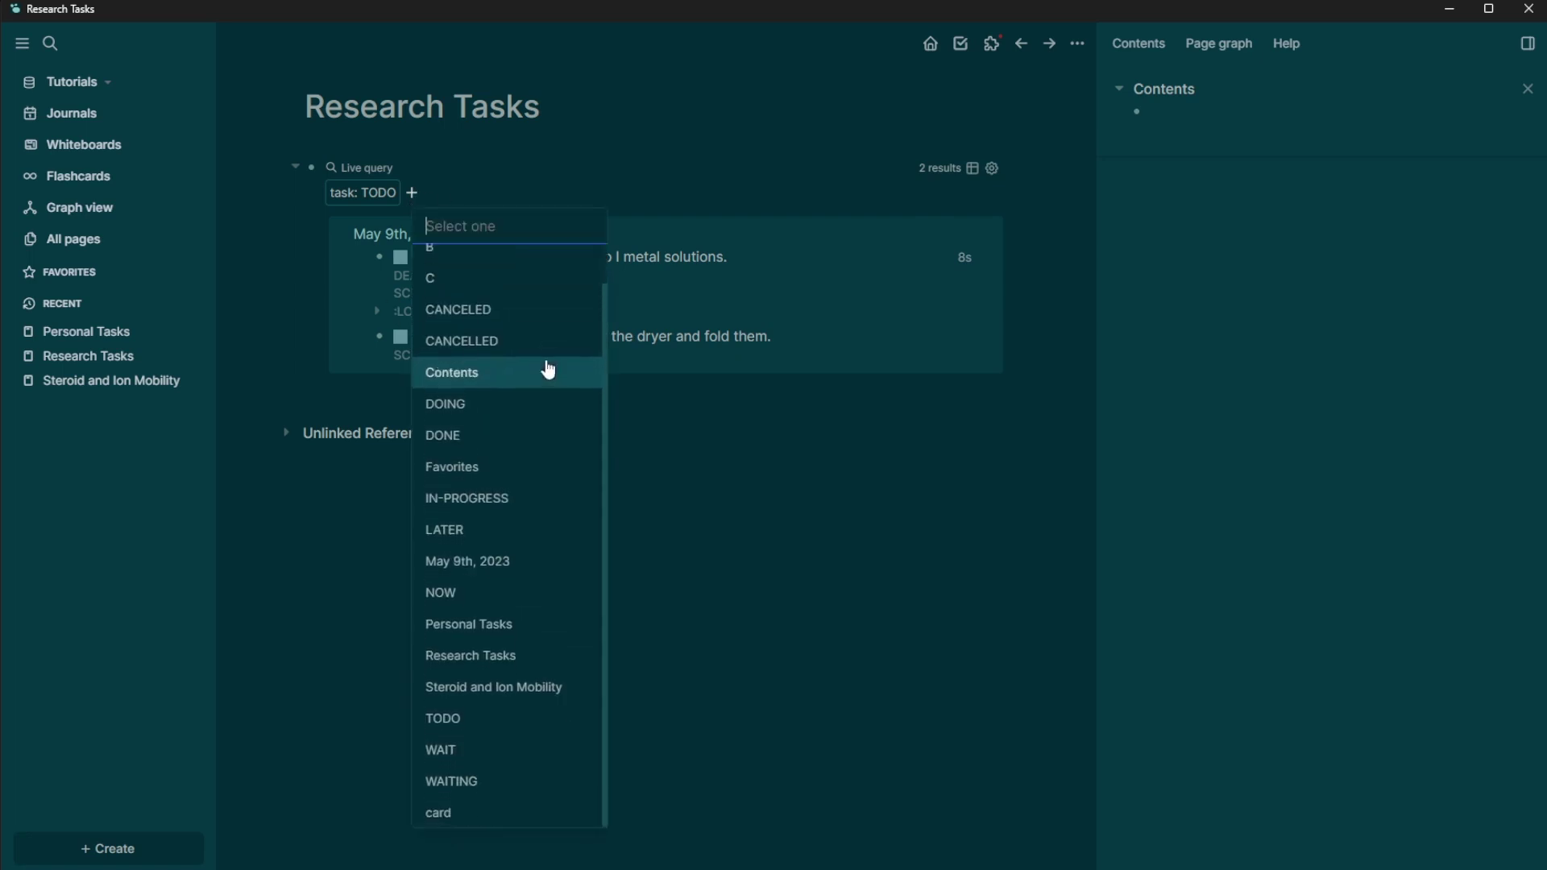
left_click(488, 659)
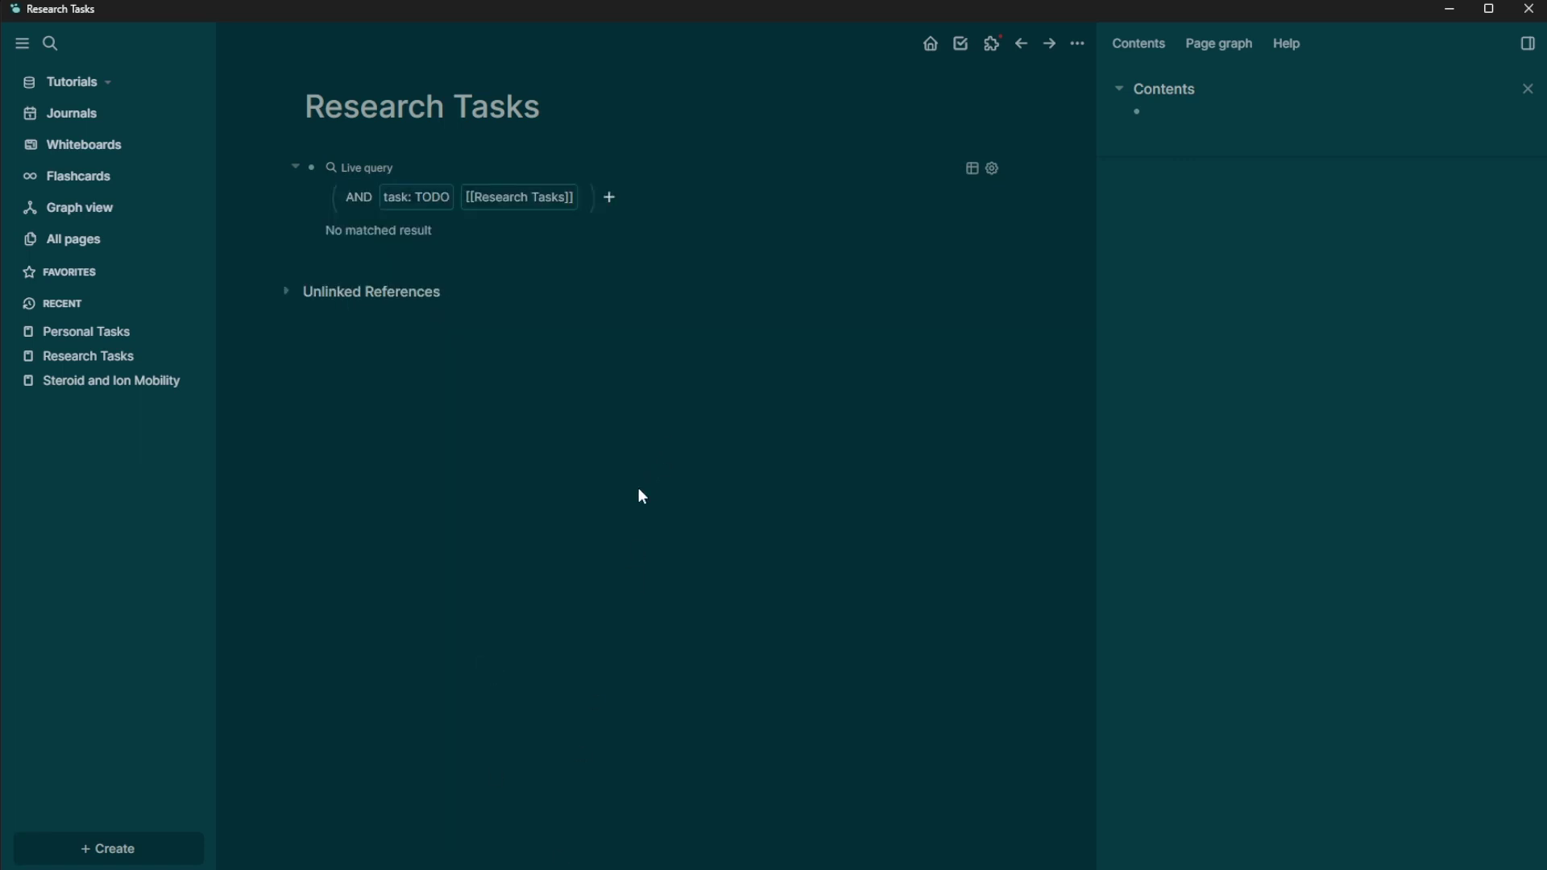
left_click(424, 229)
key("Escape")
Step: Insert a /query live query block on the Personal Tasks page
left_click(108, 334)
left_click(370, 173)
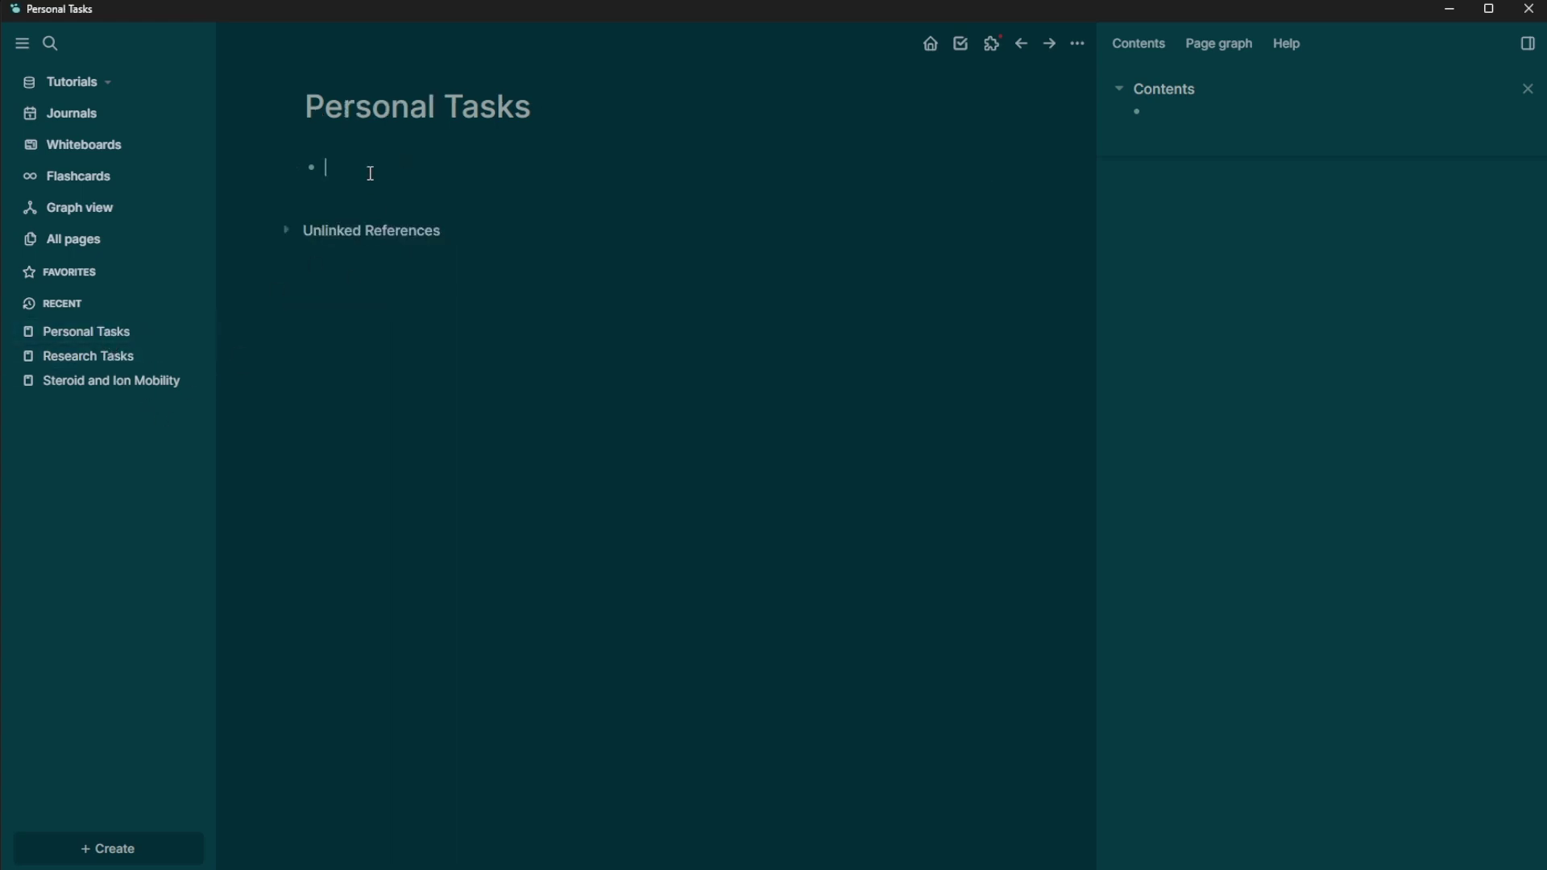
type("/query")
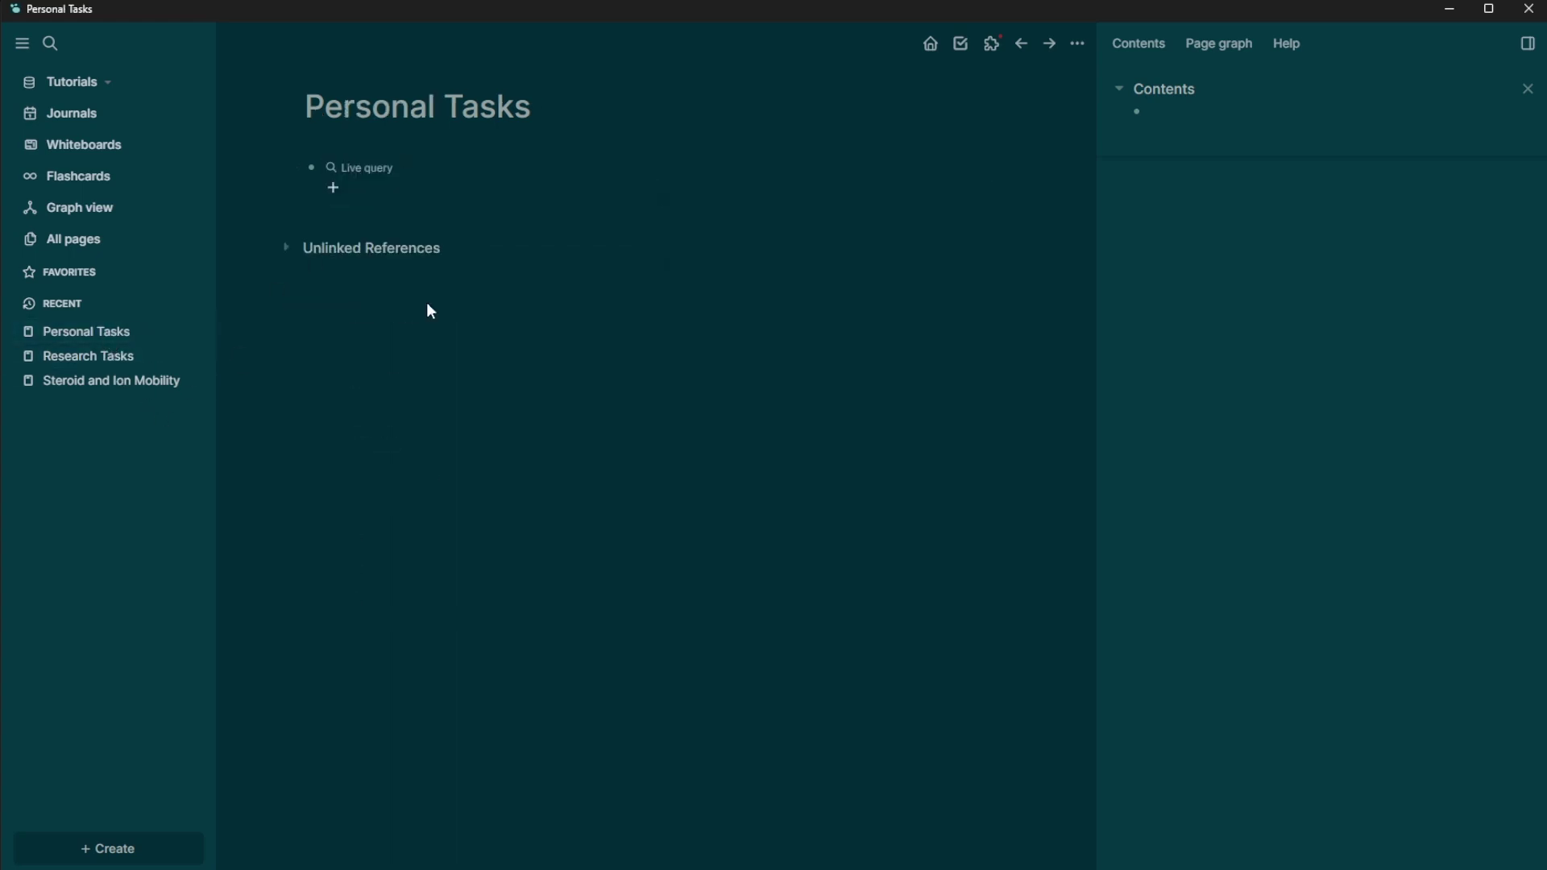
Step: Filter the live query by task status, keeping only TODO checked
left_click(333, 189)
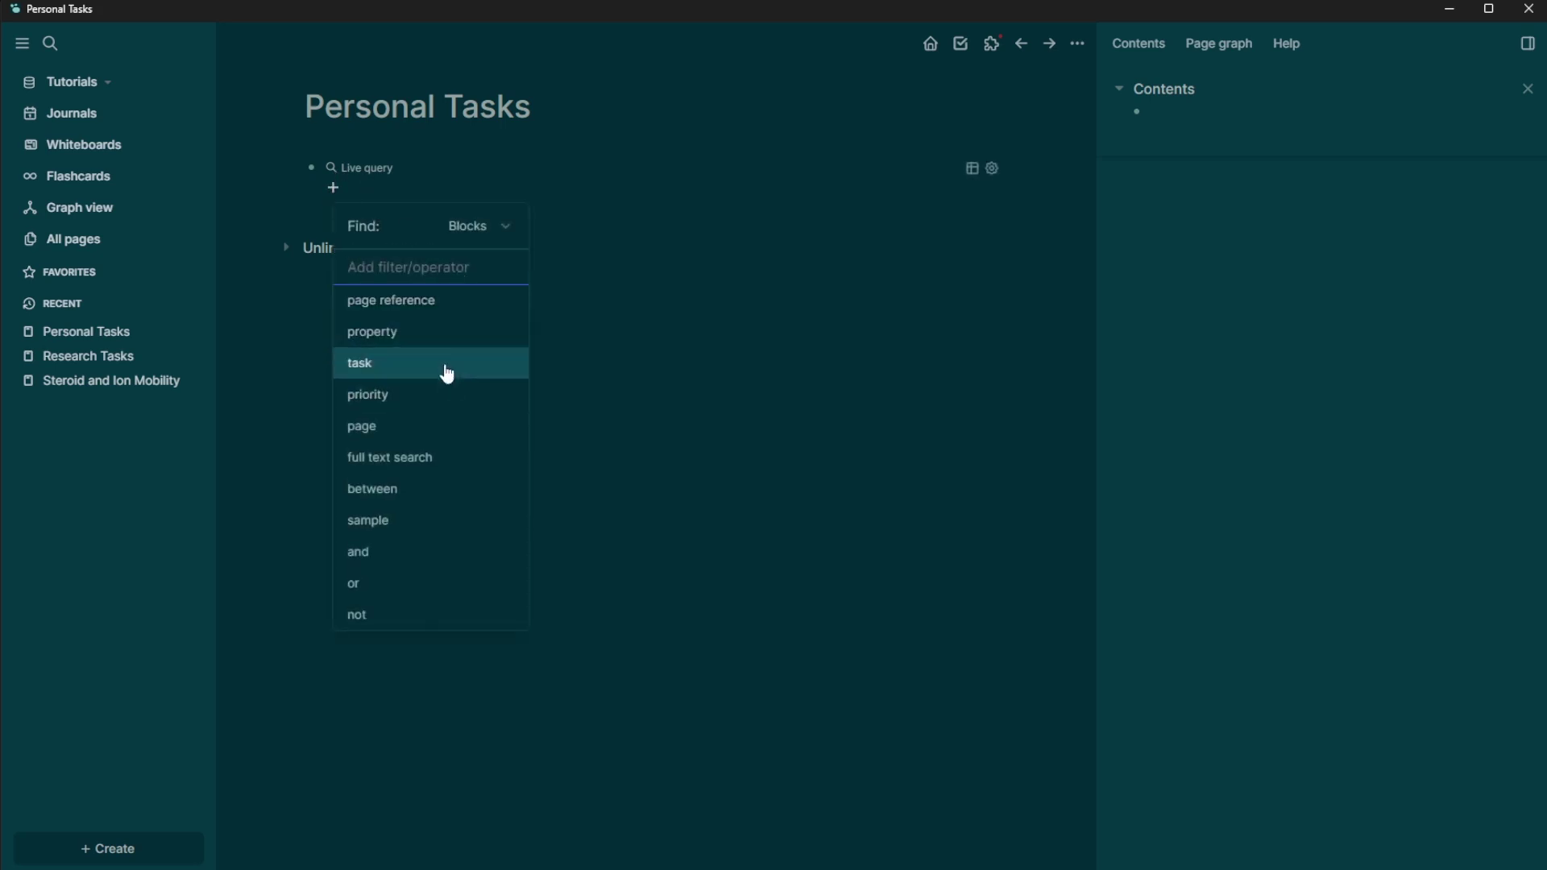
left_click(388, 371)
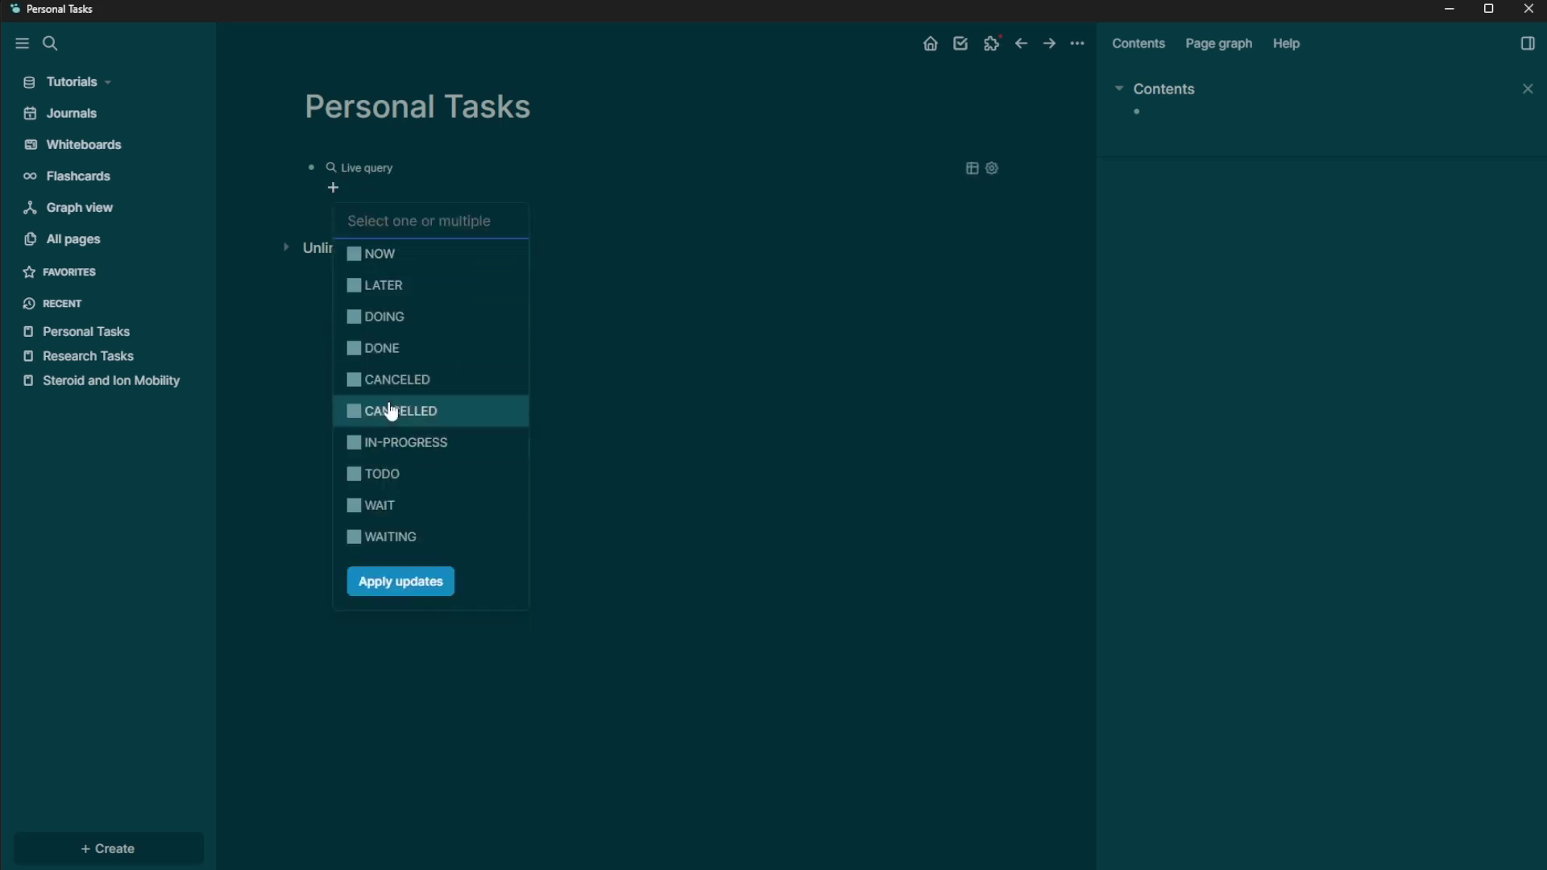
left_click(414, 502)
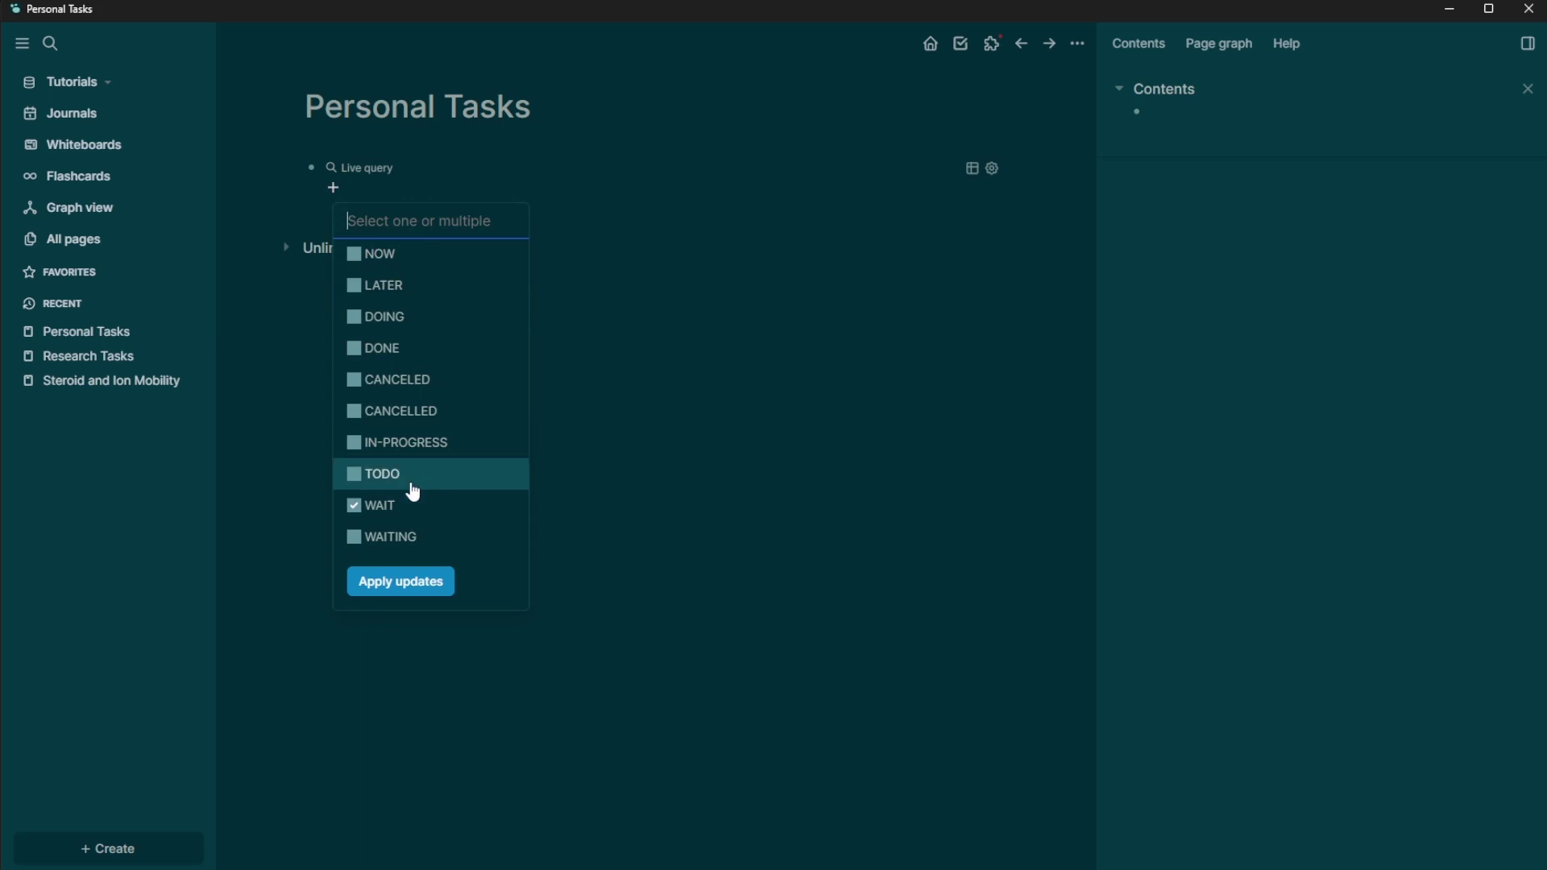
left_click(359, 506)
left_click(357, 473)
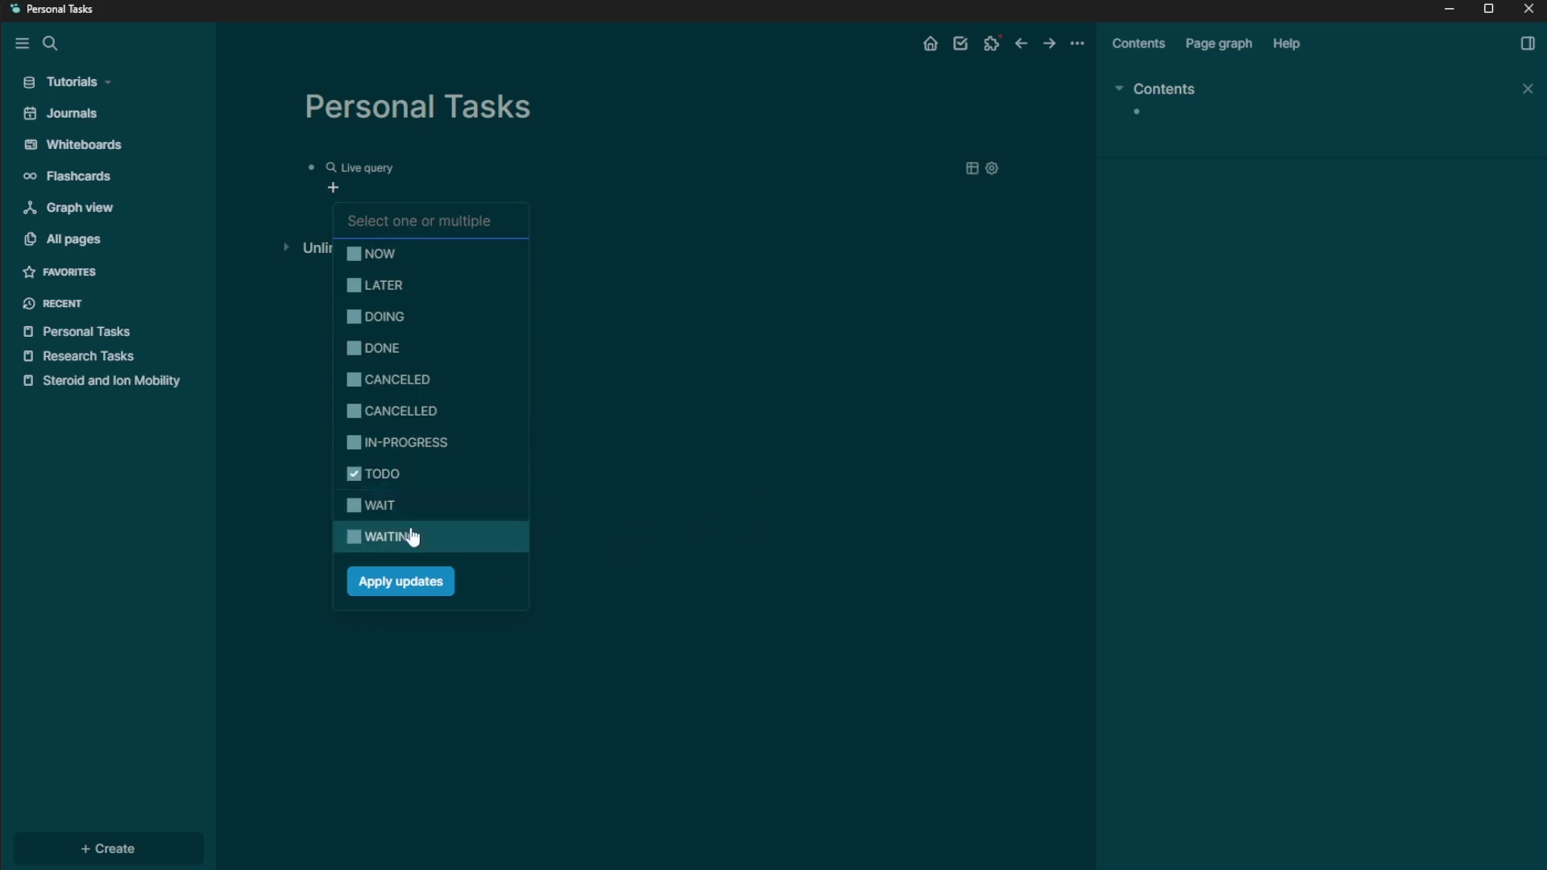
left_click(355, 412)
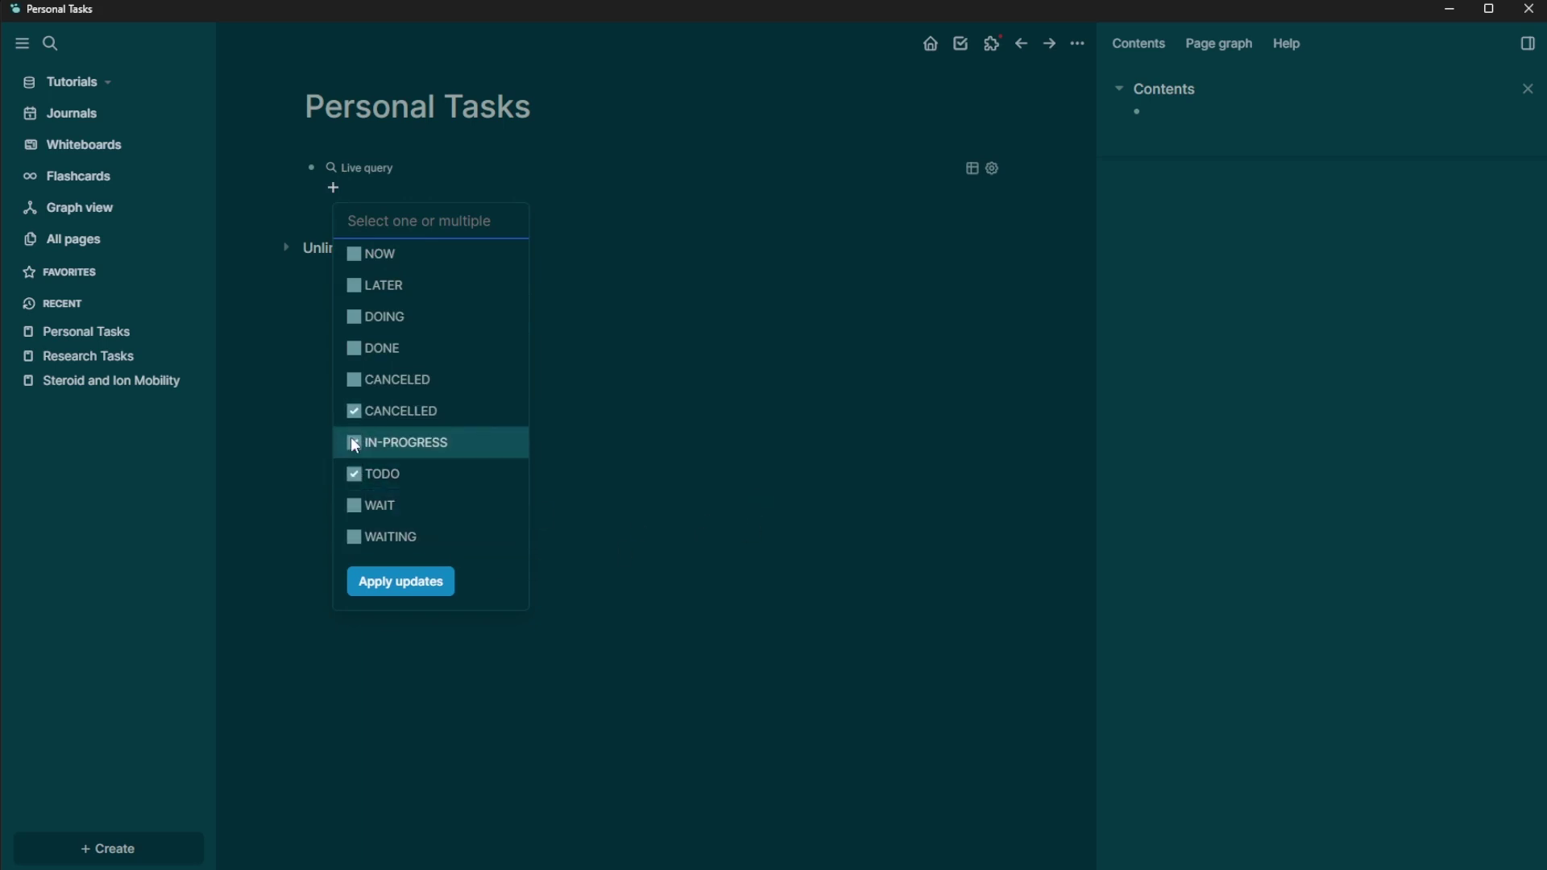
left_click(352, 411)
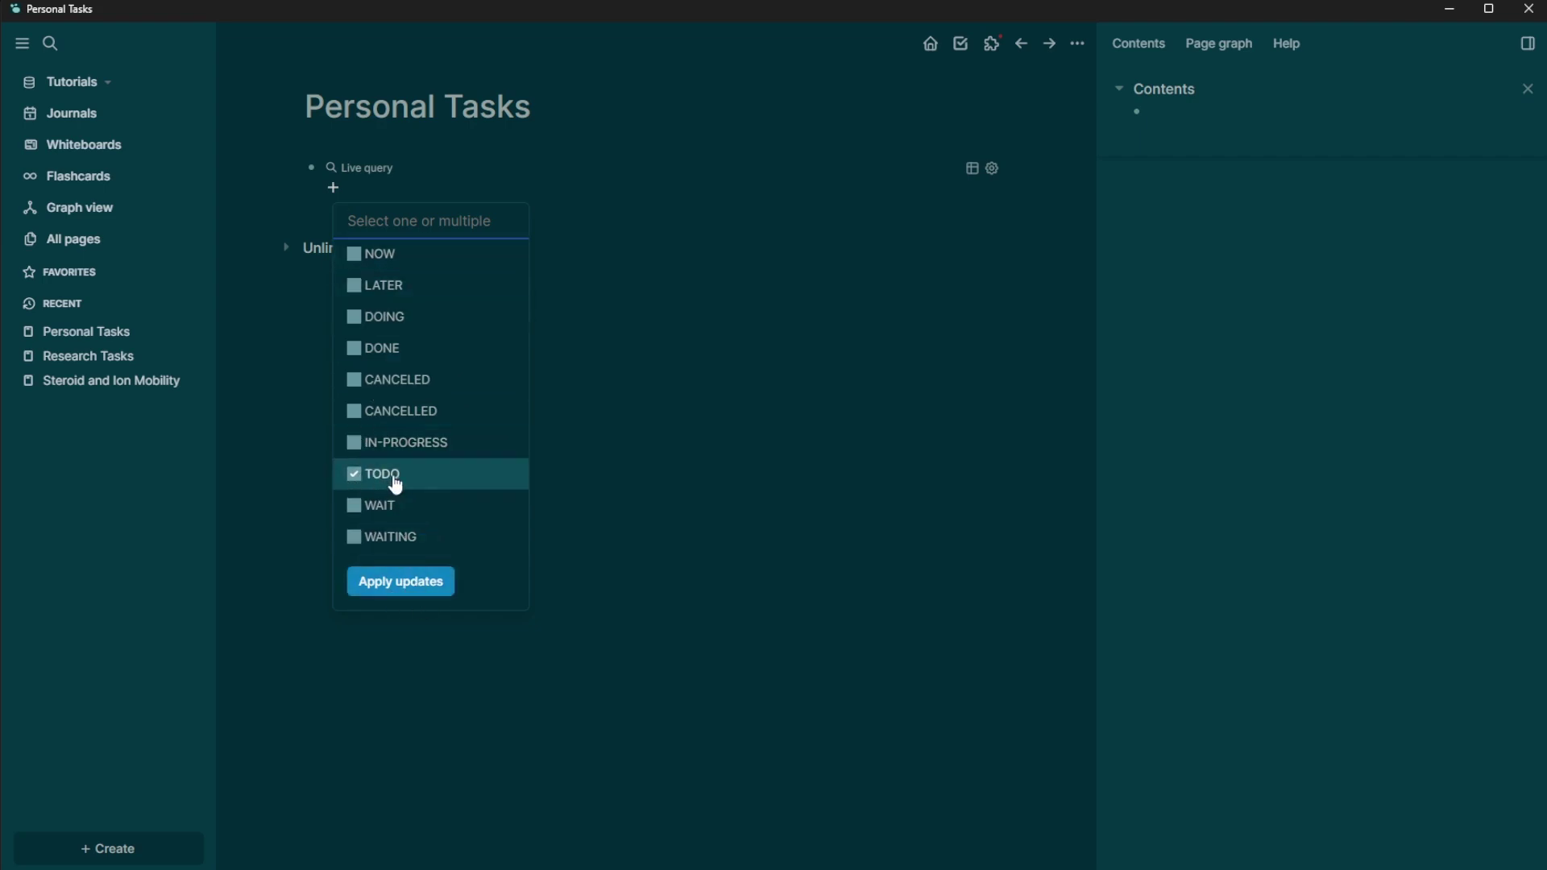
left_click(402, 582)
Step: Add a [[Personal Tasks]] page-reference filter alongside task: TODO in the query
left_click(494, 310)
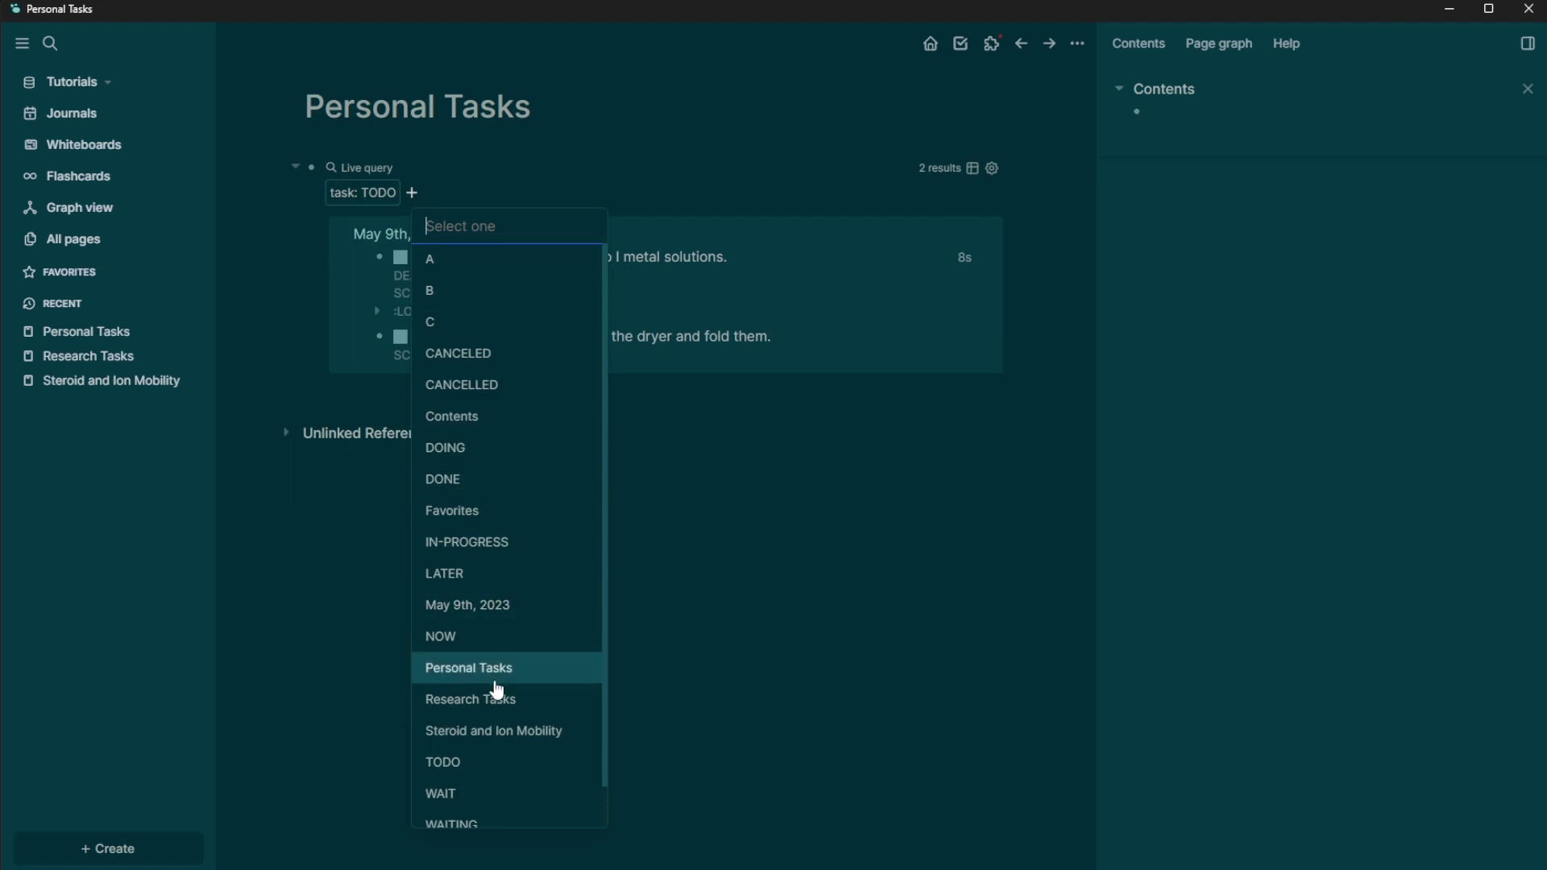
left_click(448, 670)
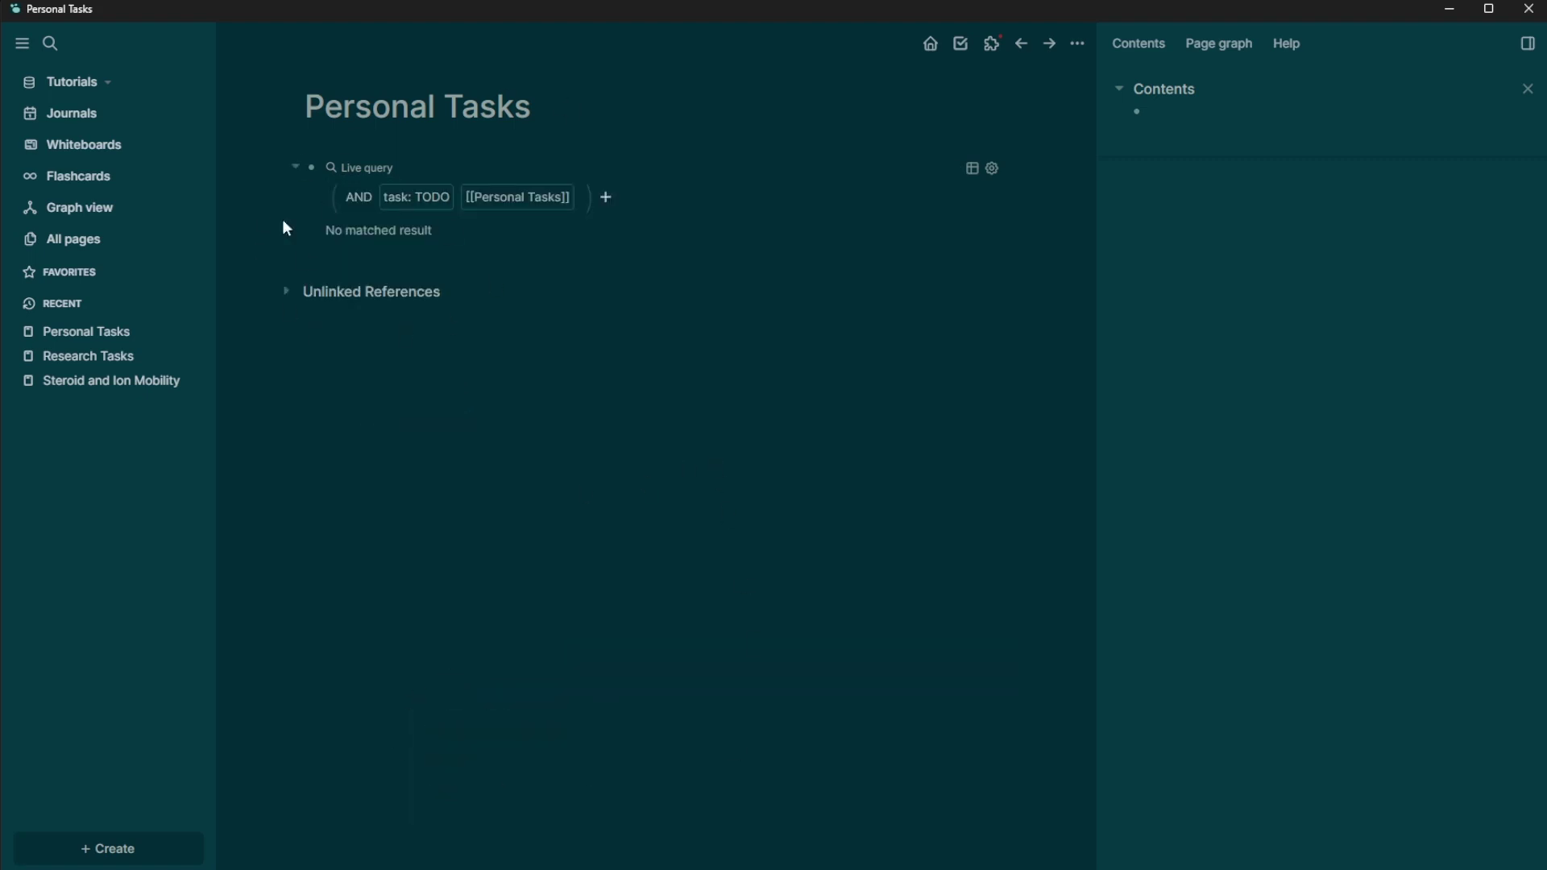
left_click(367, 203)
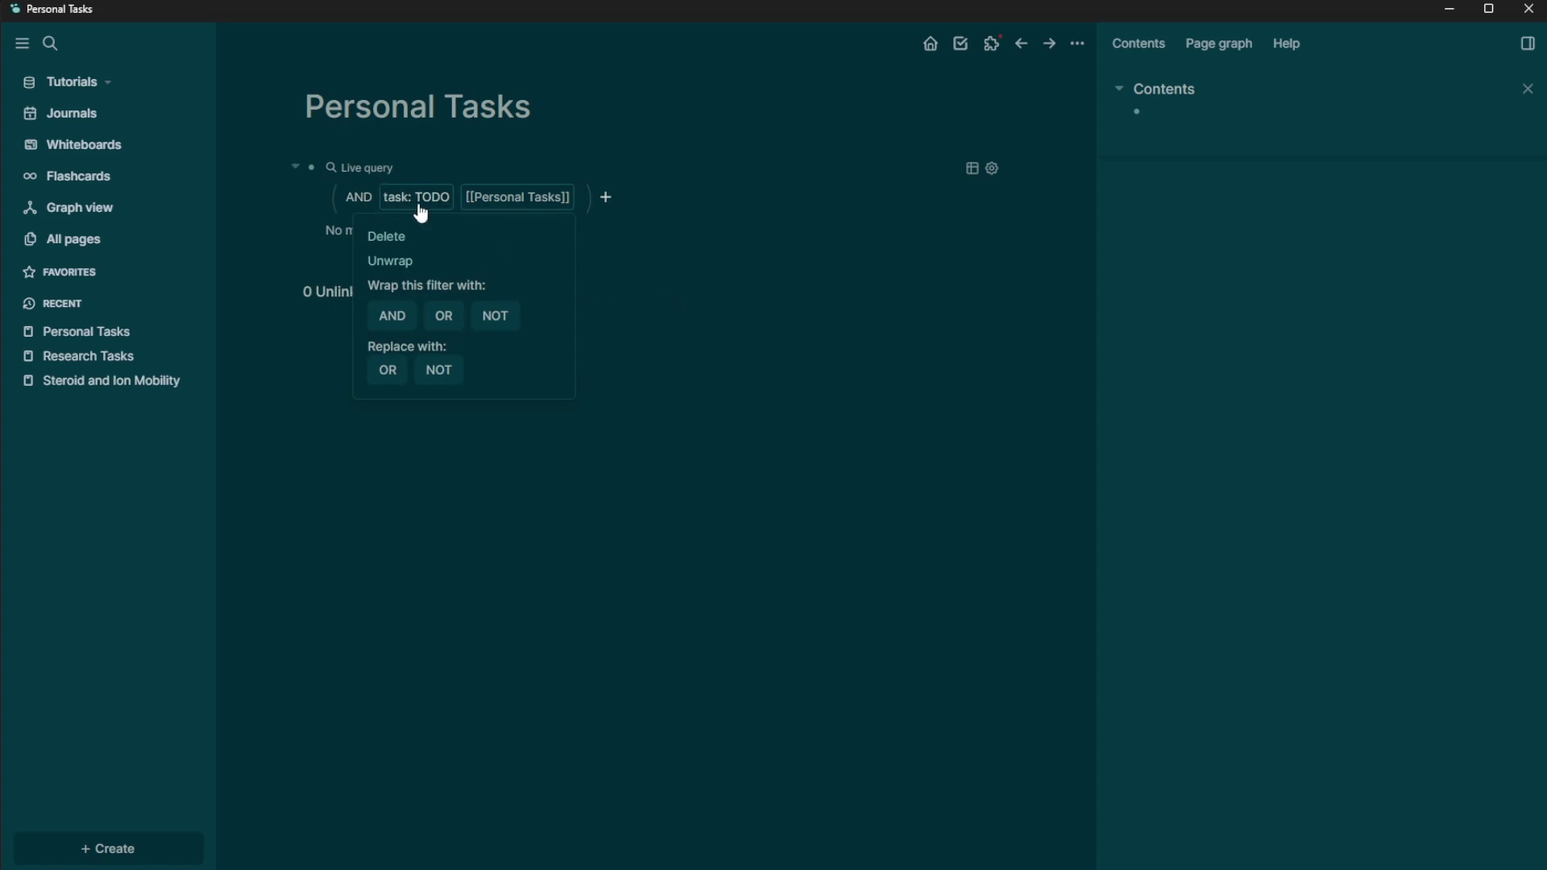
left_click(749, 346)
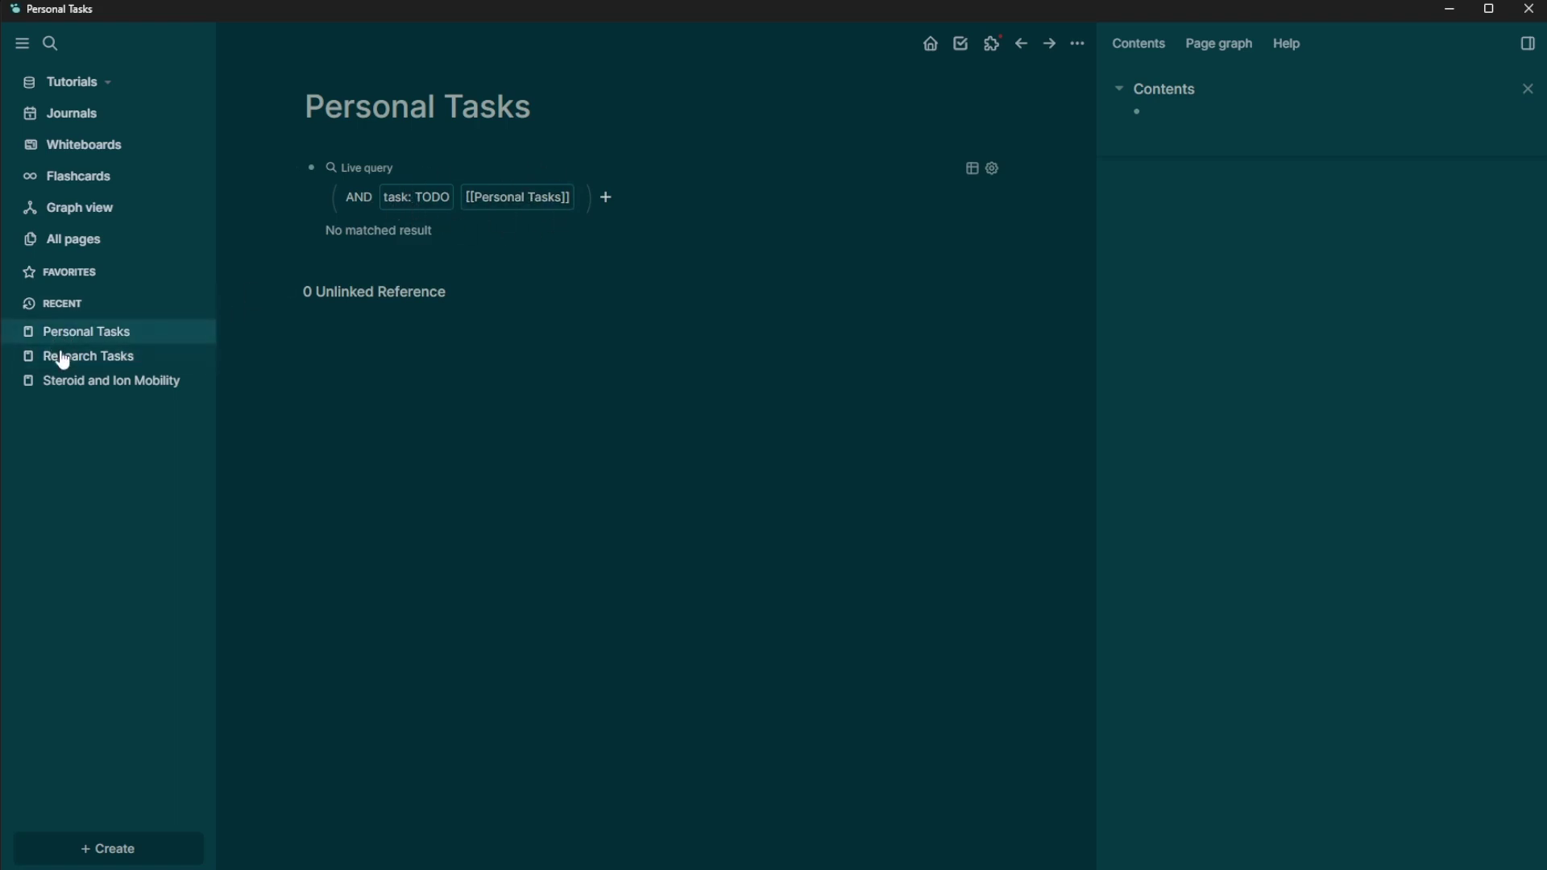
Step: Tag the clothes TODO #[[Personal Tasks]] and the steroid-solutions TODO #[[Research Tasks]] in the journal
left_click(75, 122)
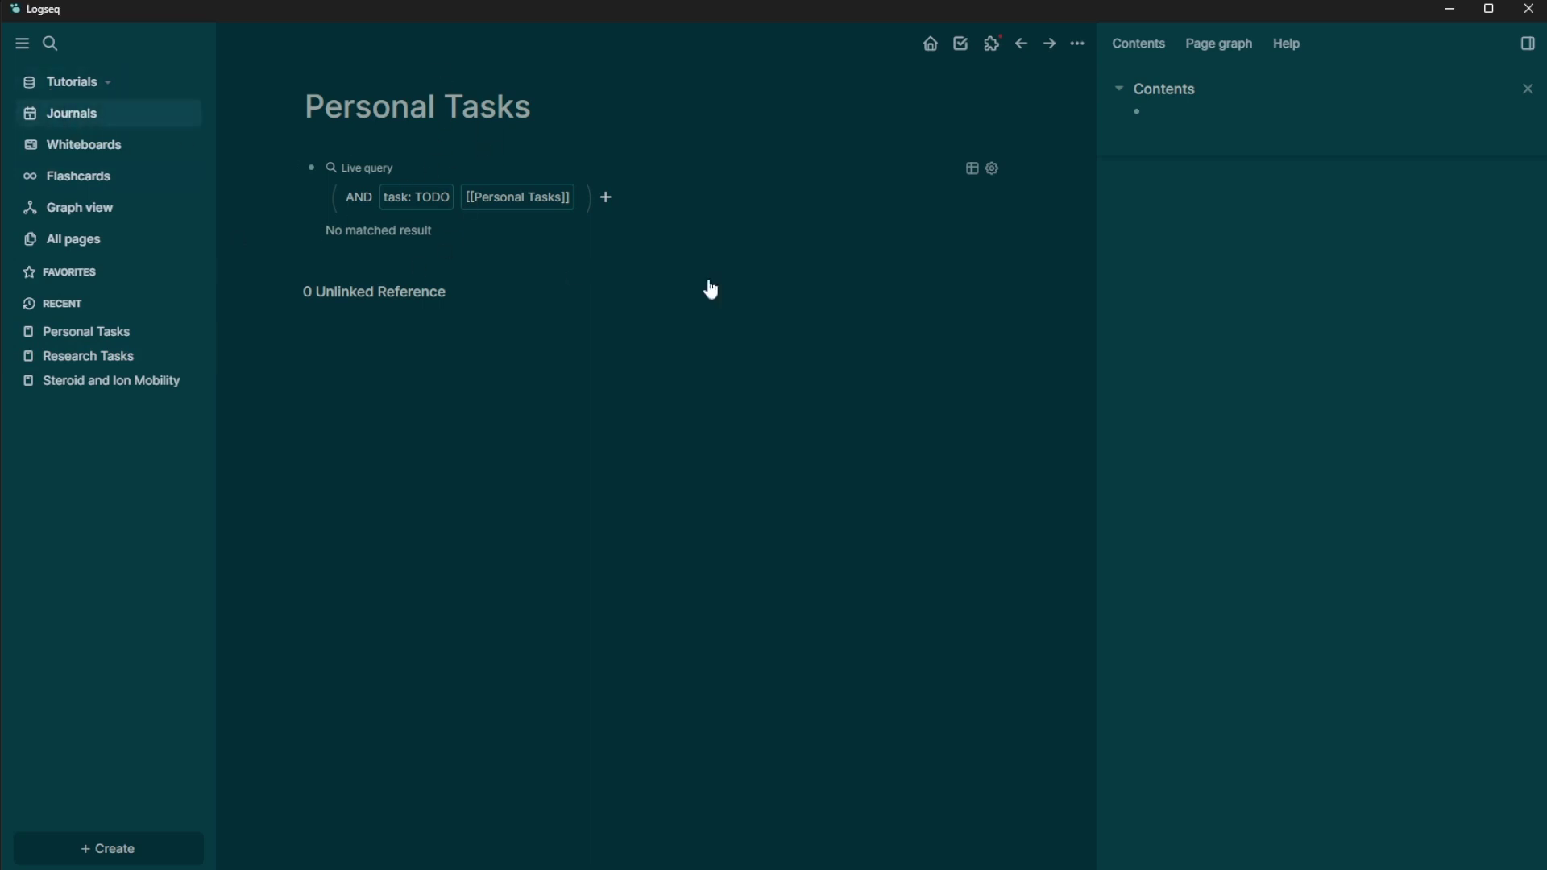
left_click(723, 285)
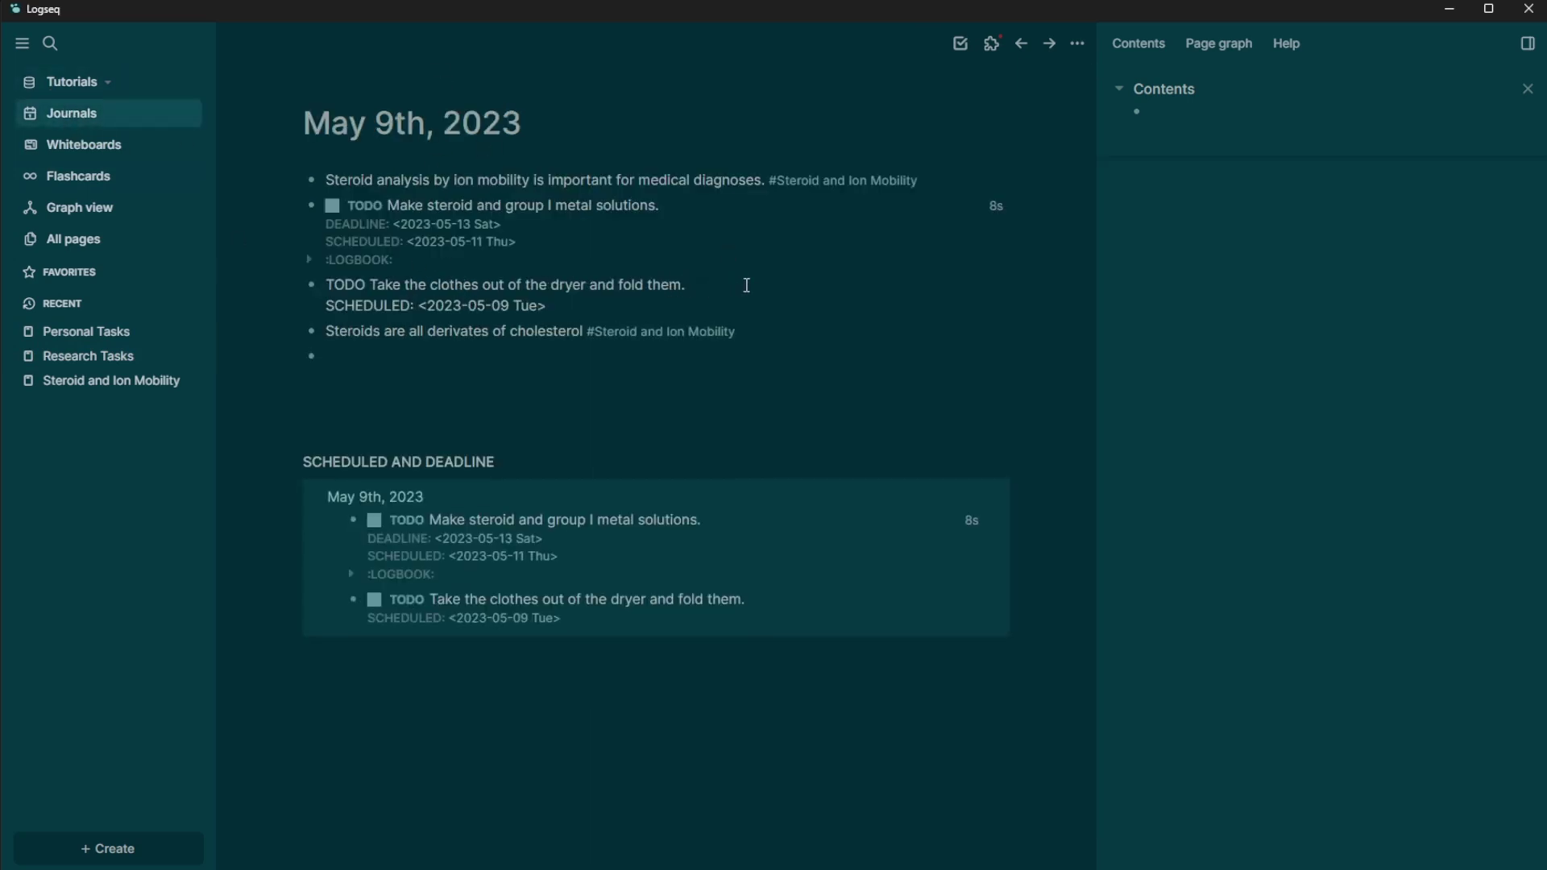
type("#[[Pers")
key("Return")
left_click(699, 203)
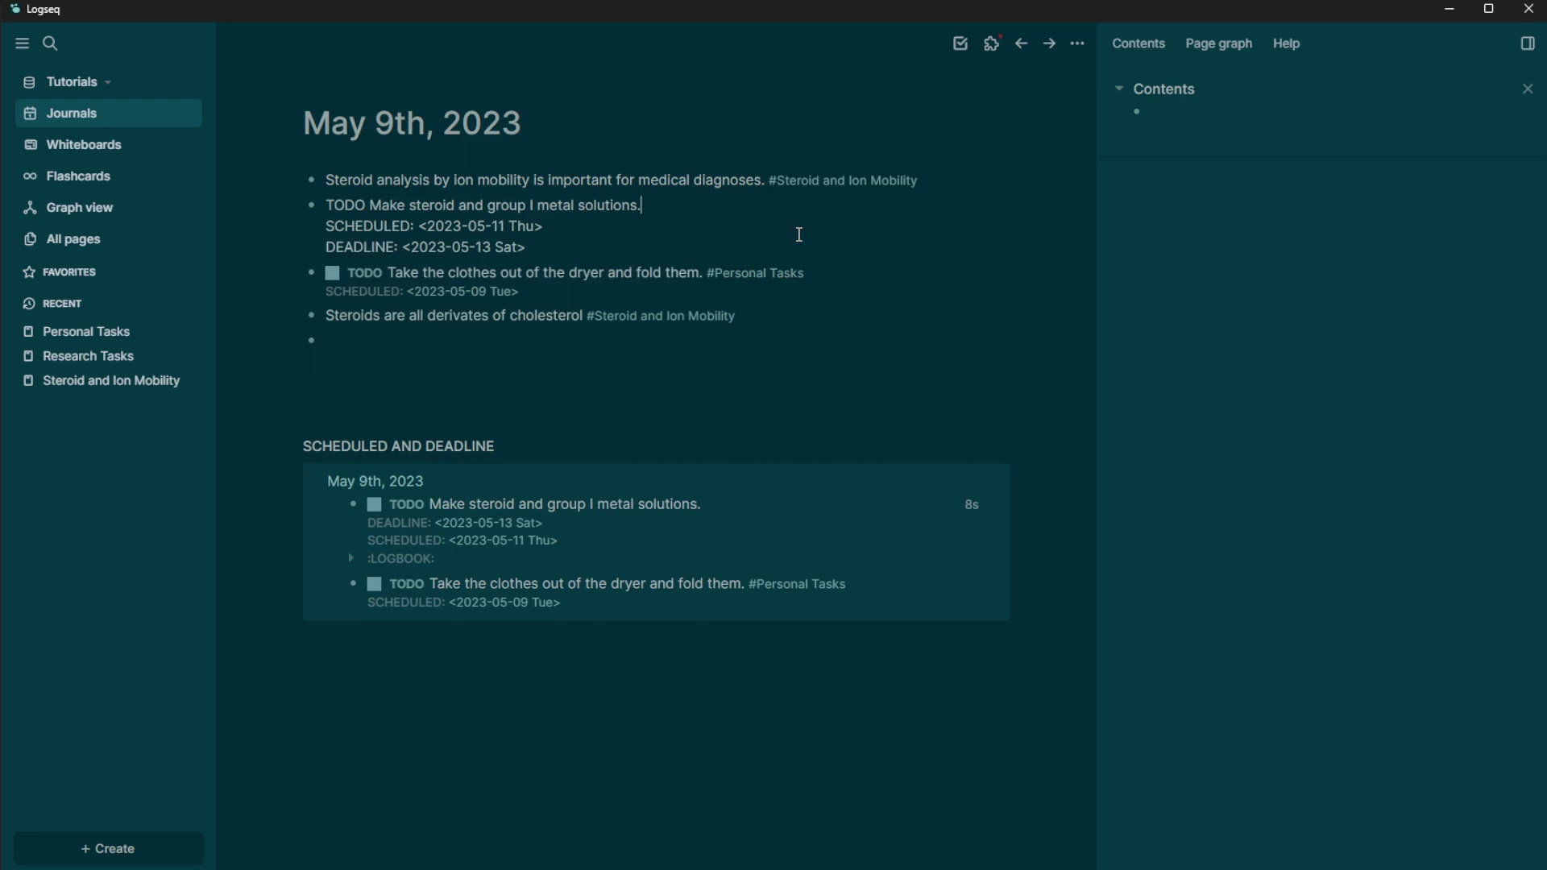
type("#Res")
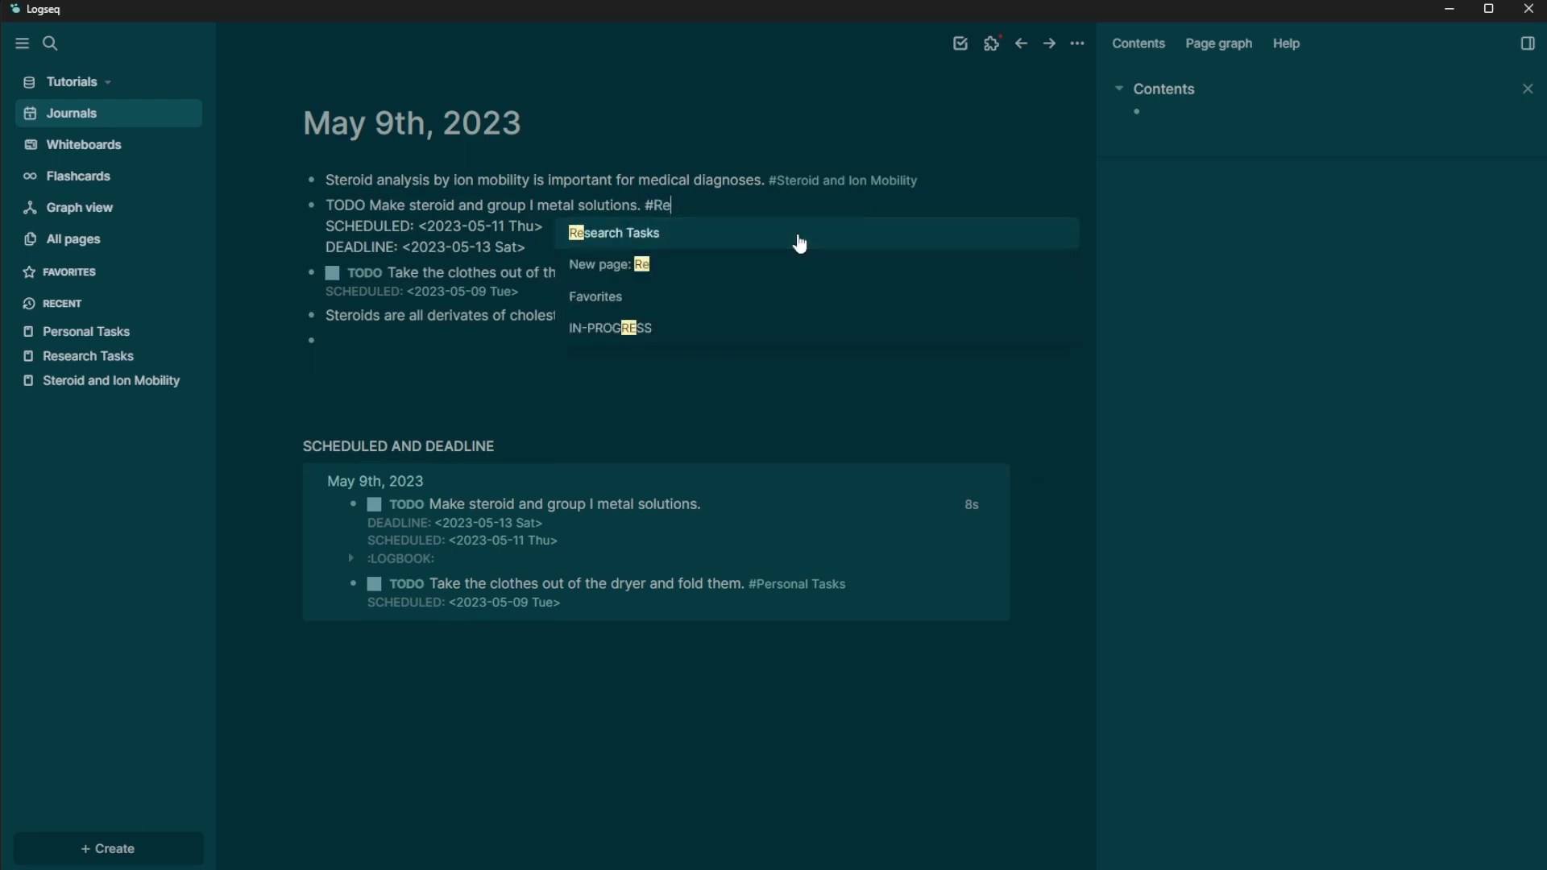
key("Return")
key("Escape")
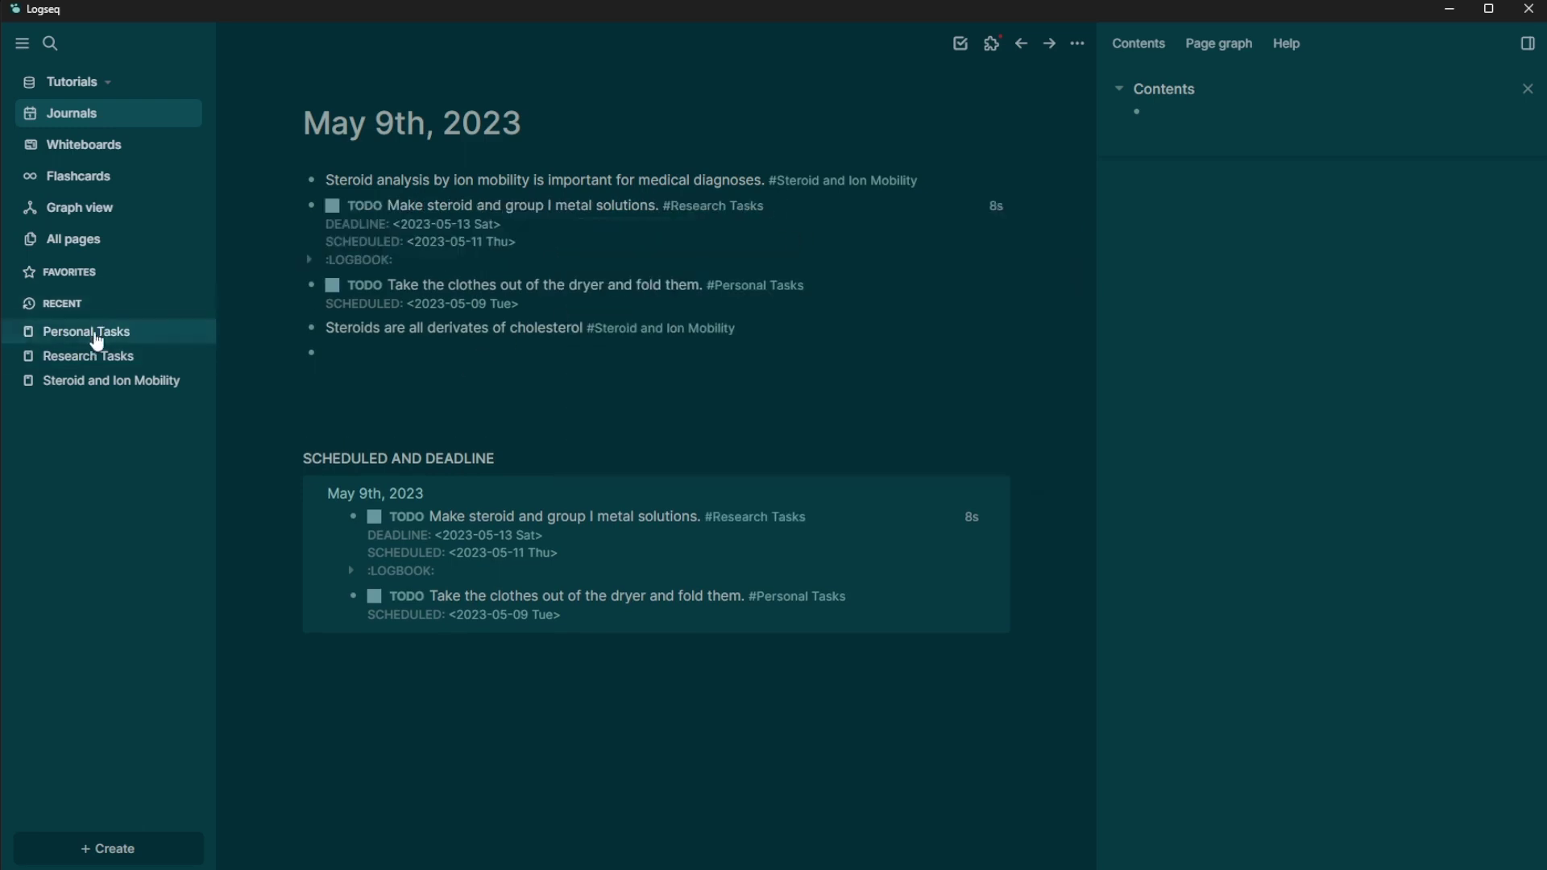
Step: Check the Research Tasks and Personal Tasks query results, then open Steroid and Ion Mobility
left_click(95, 356)
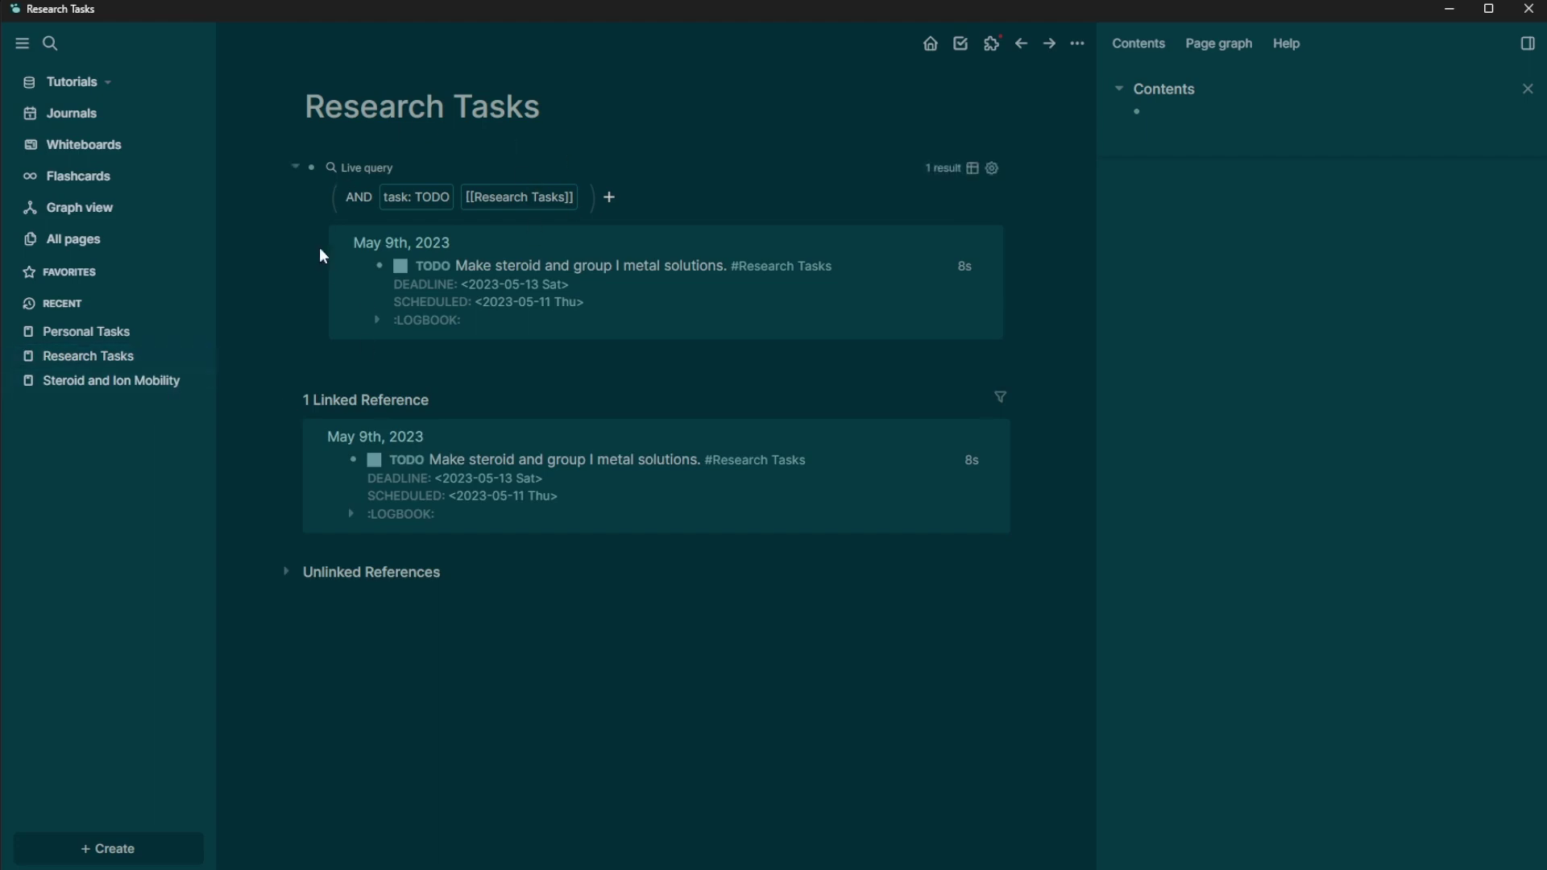
left_click(286, 403)
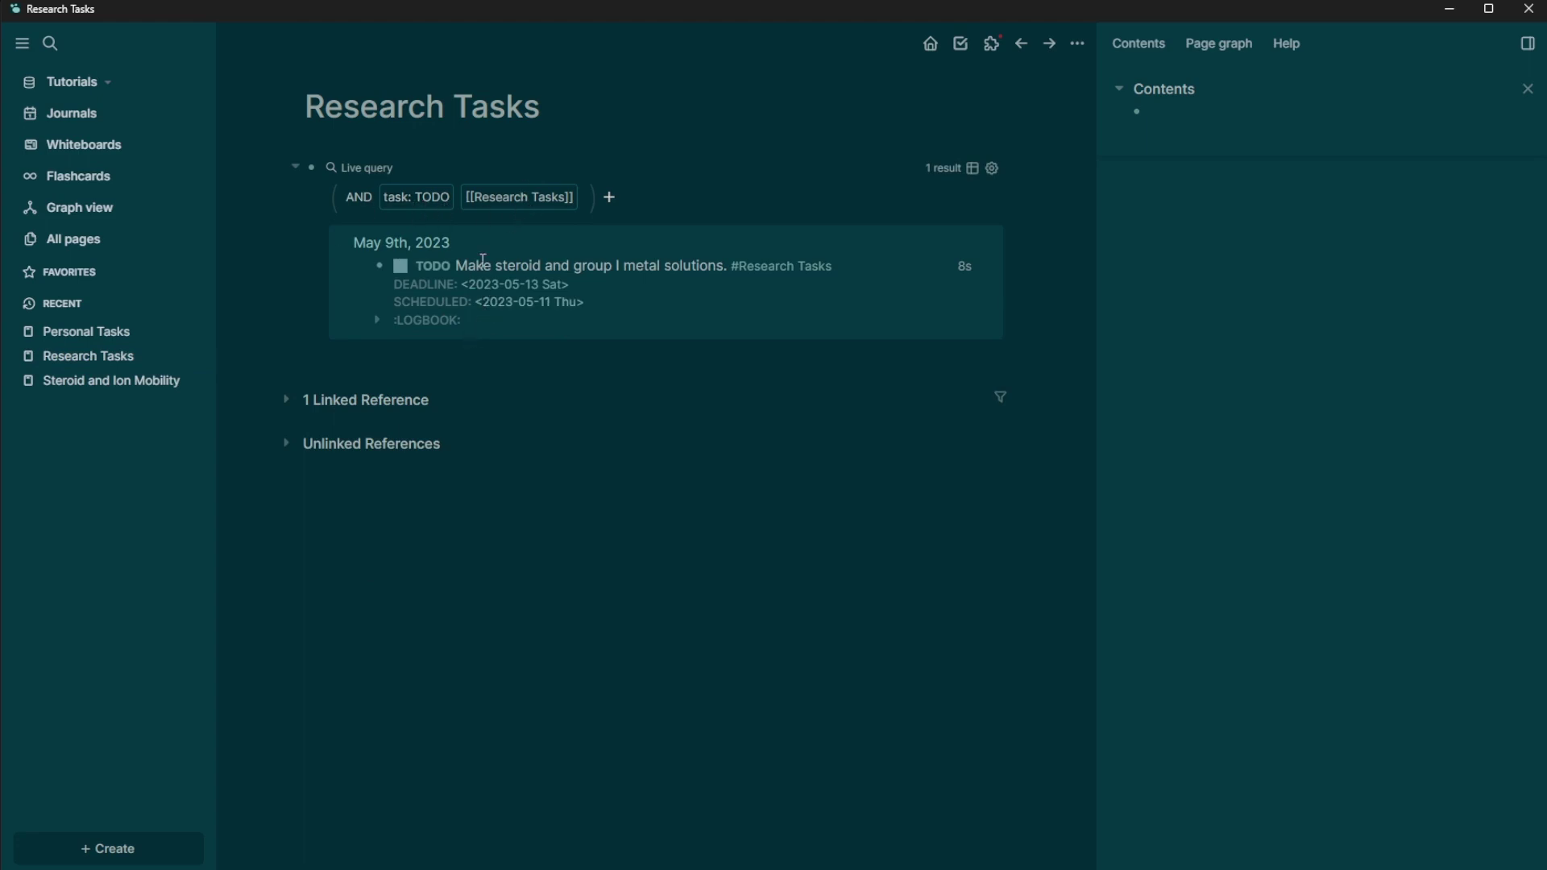
left_click(80, 331)
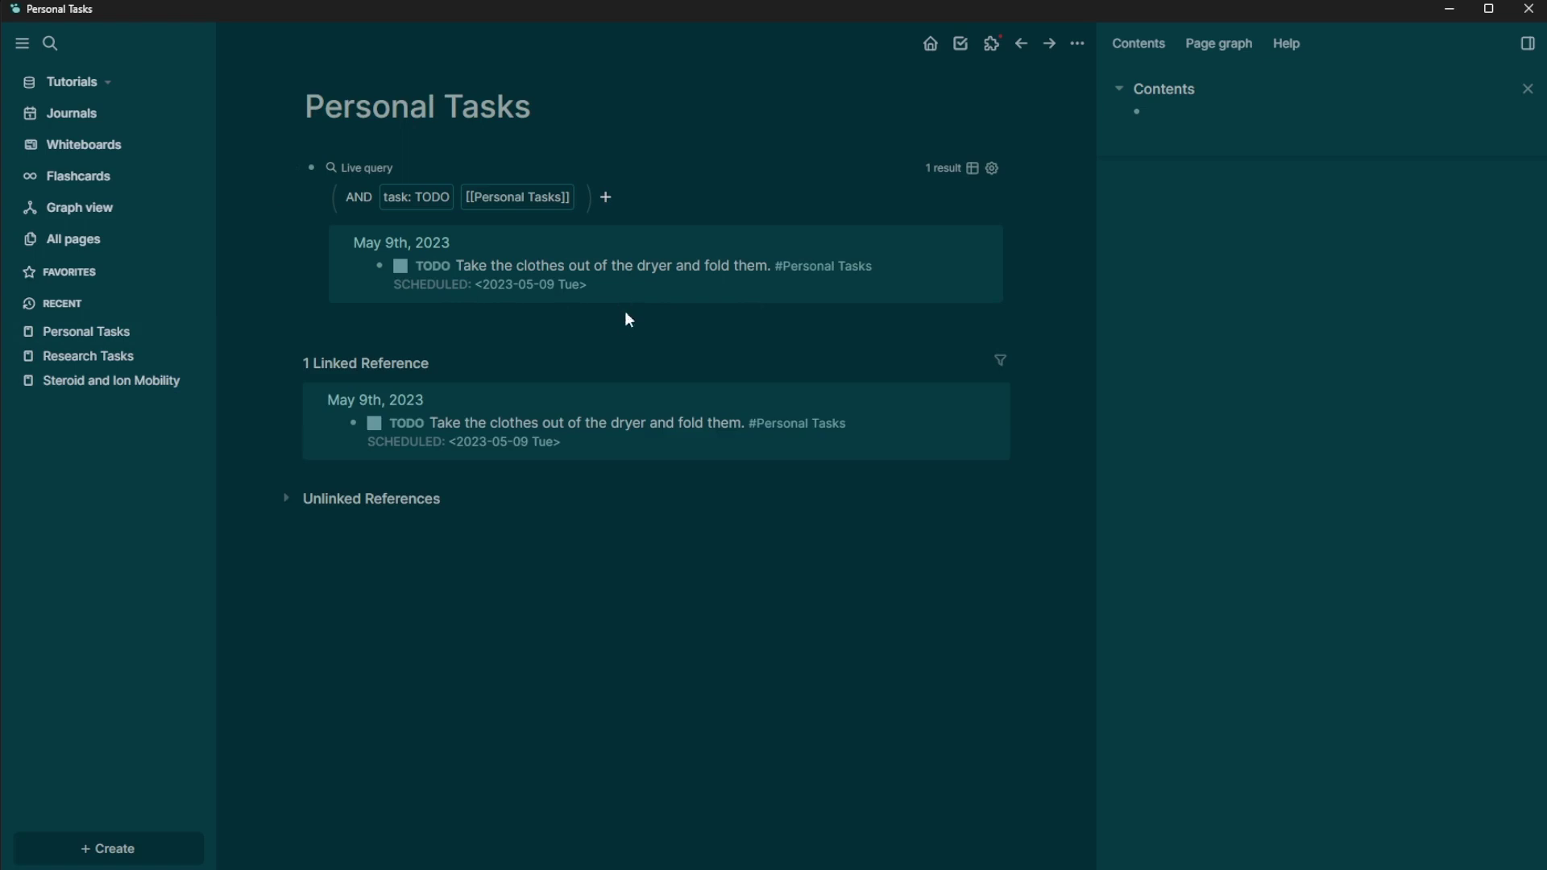
left_click(125, 386)
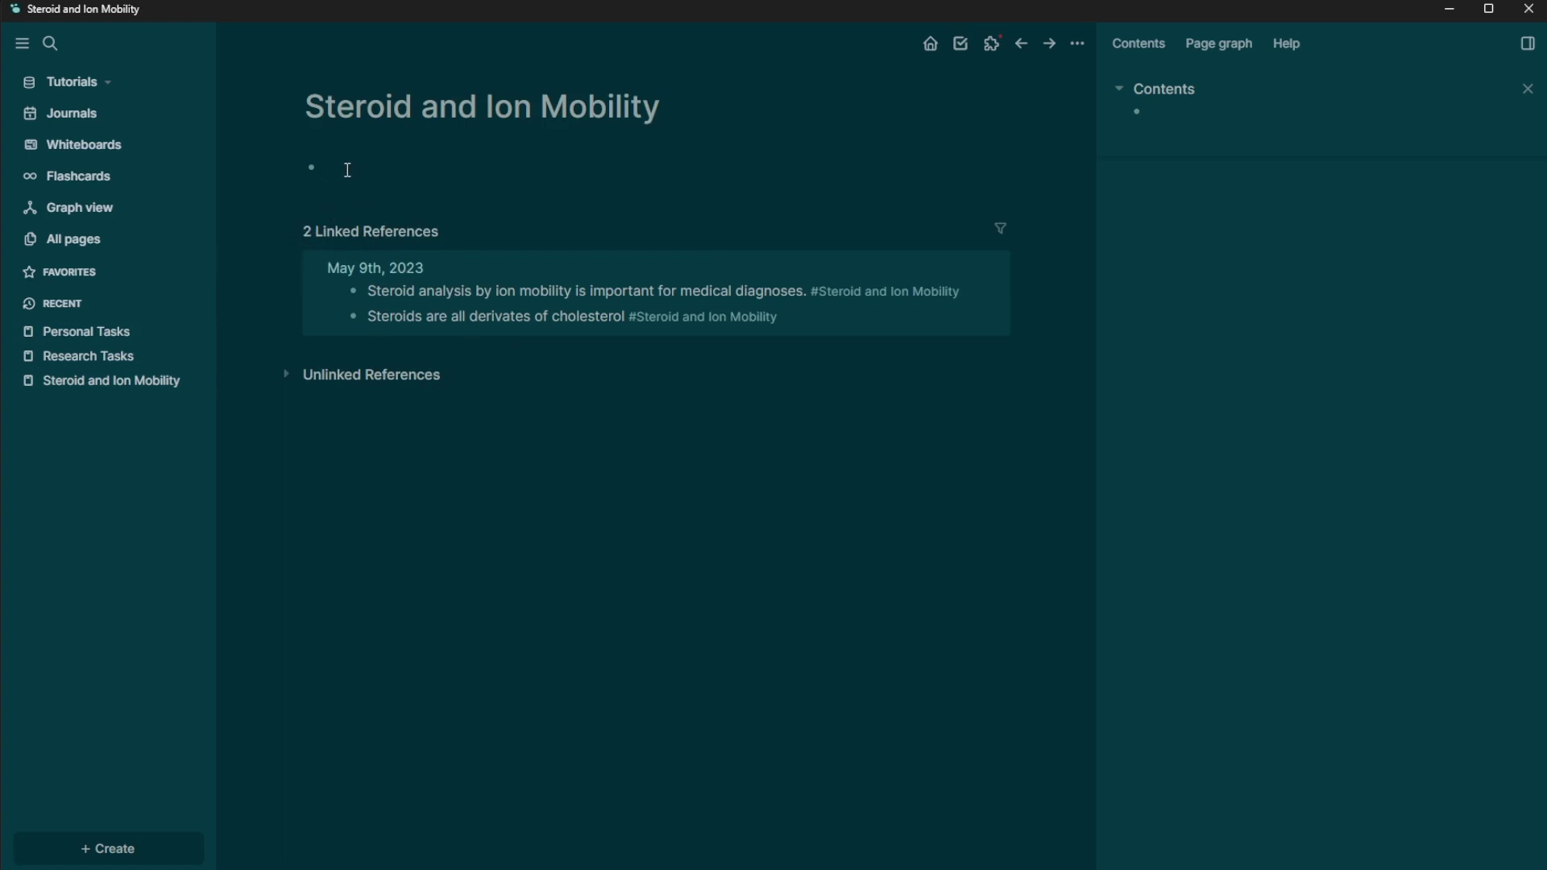
Step: Insert a live query filtered by page reference [[Steroid and Ion Mobility]], returning 2 results
type("/query")
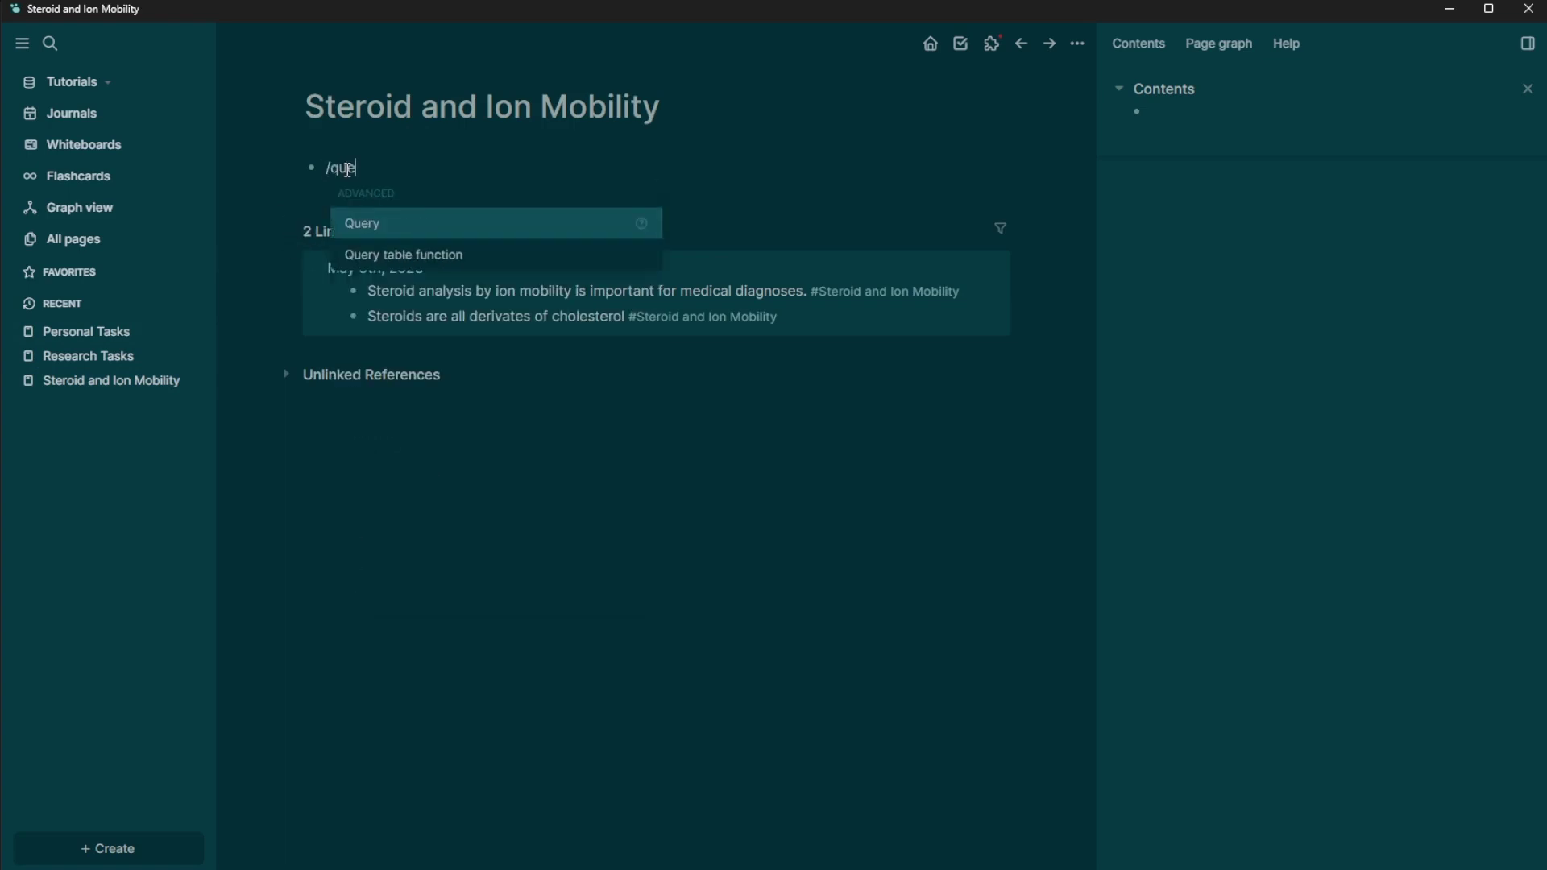
left_click(391, 221)
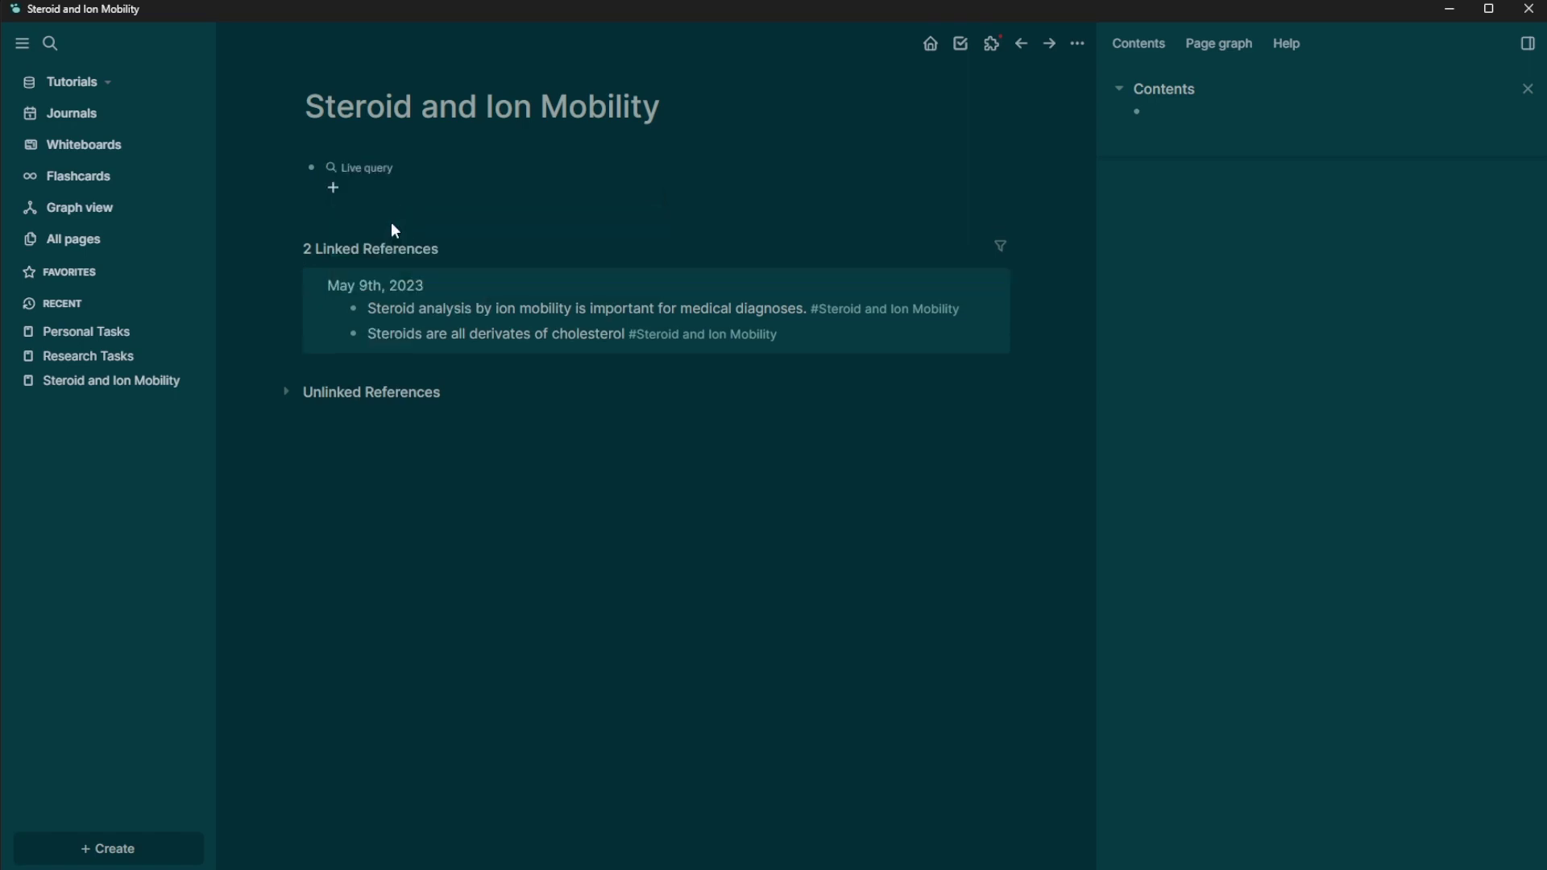
left_click(334, 189)
left_click(417, 302)
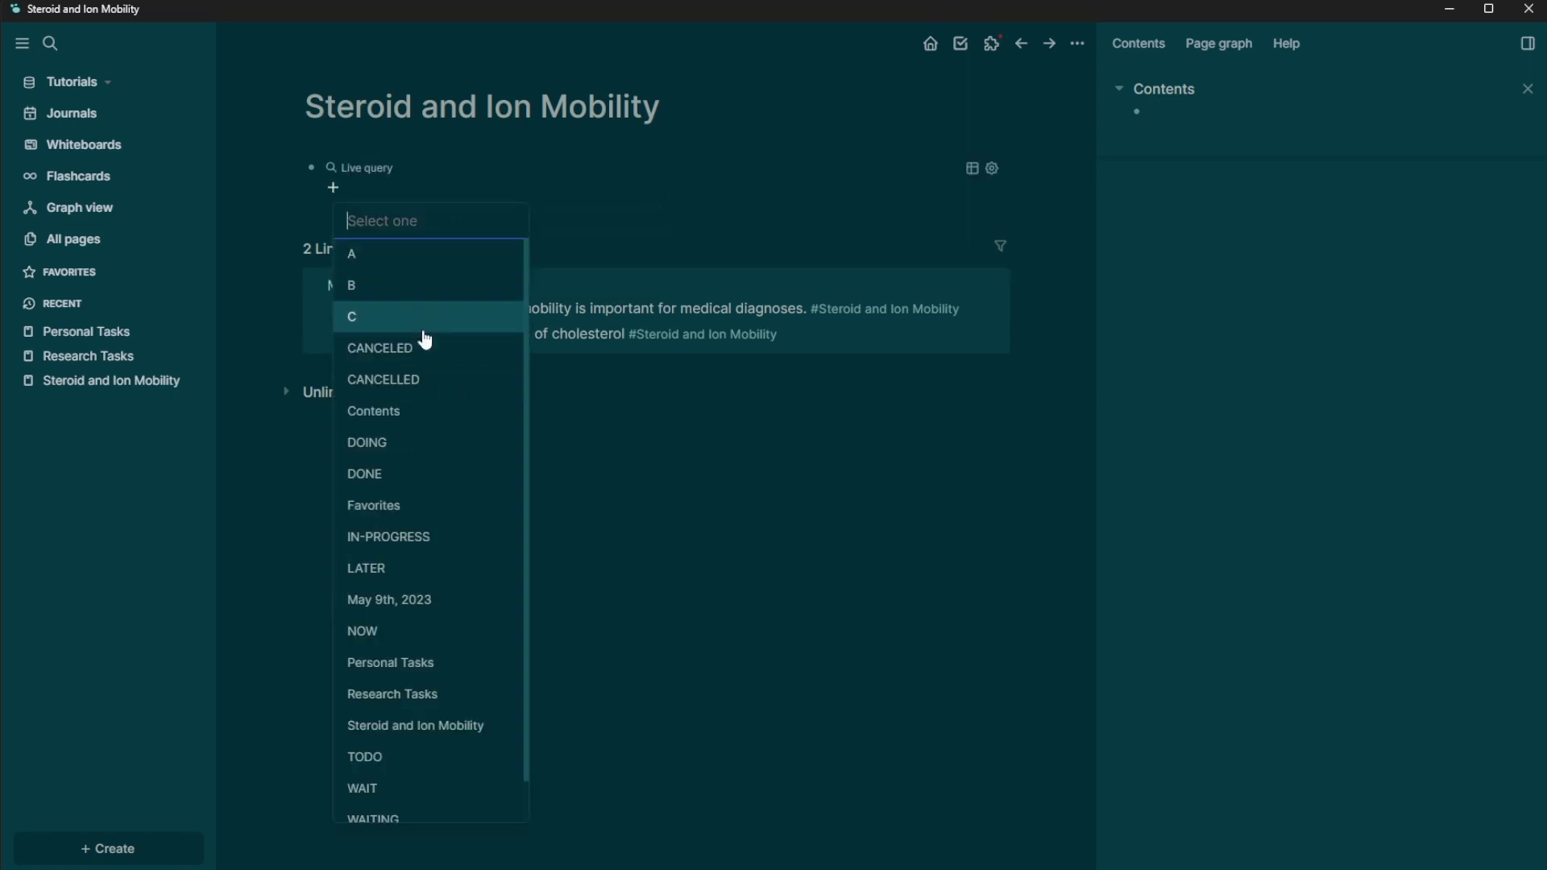
scroll(407, 713, "down", 1)
left_click(407, 681)
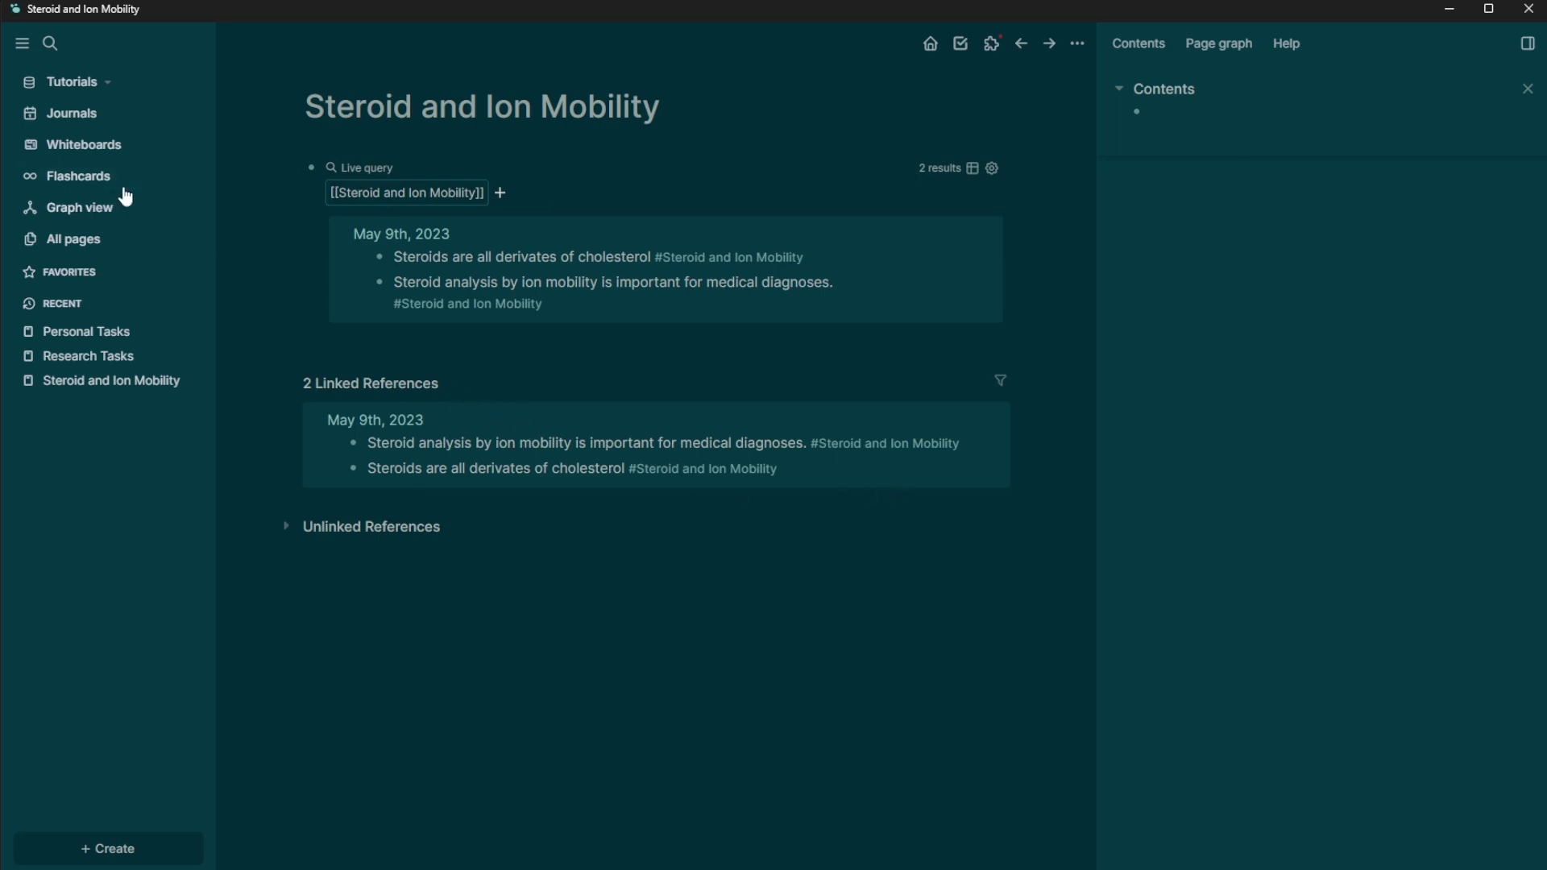
Step: Add the #[[Steroid and Ion Mobility]] tag to the steroid-solutions TODO in the May 9th journal
left_click(87, 120)
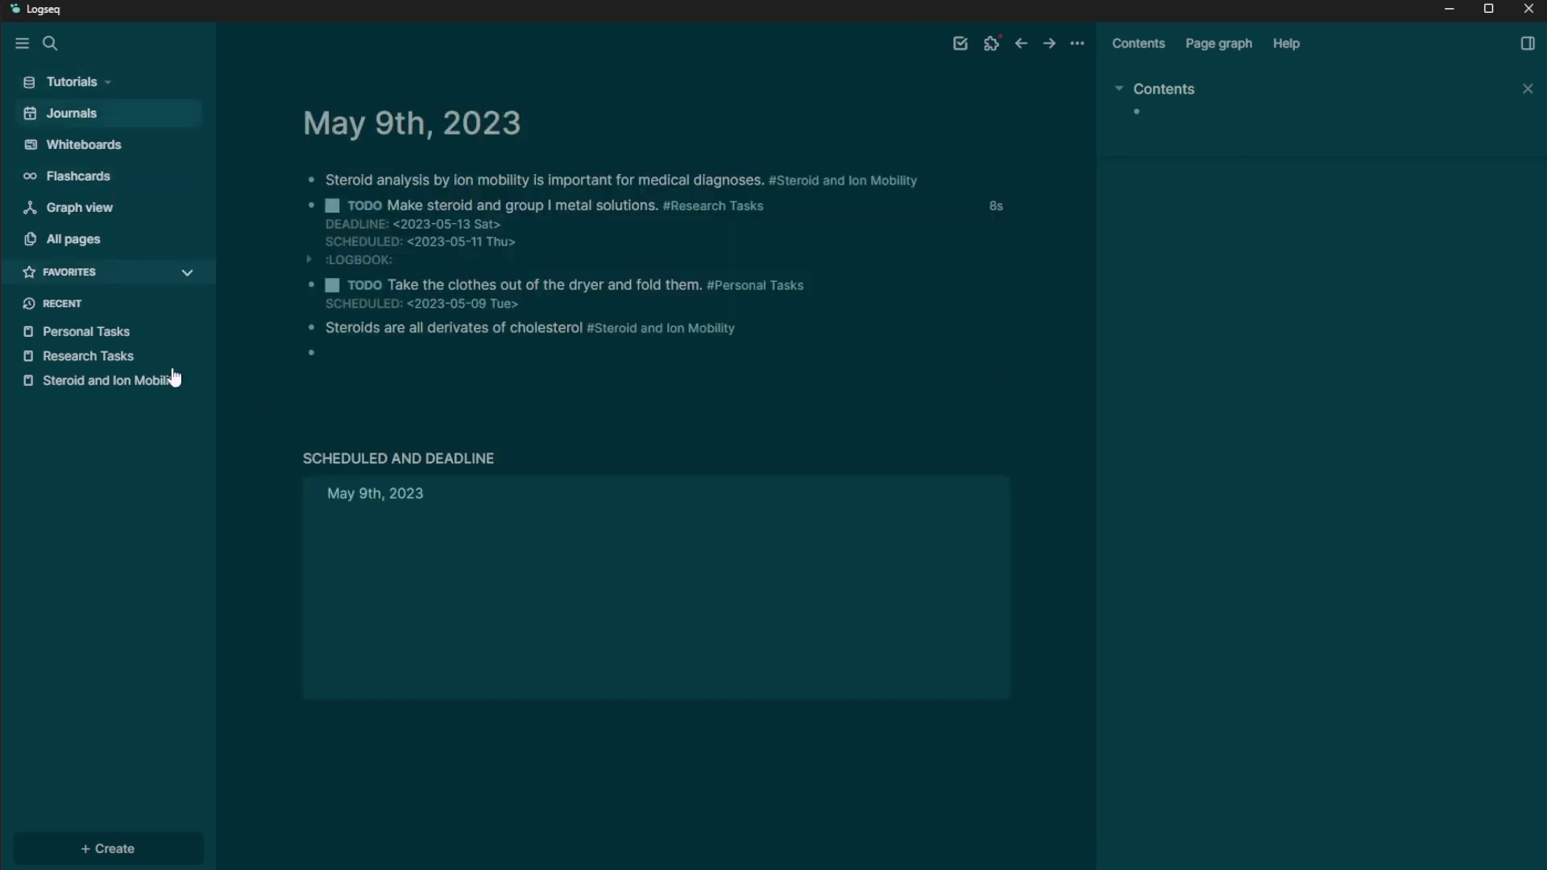
left_click(801, 208)
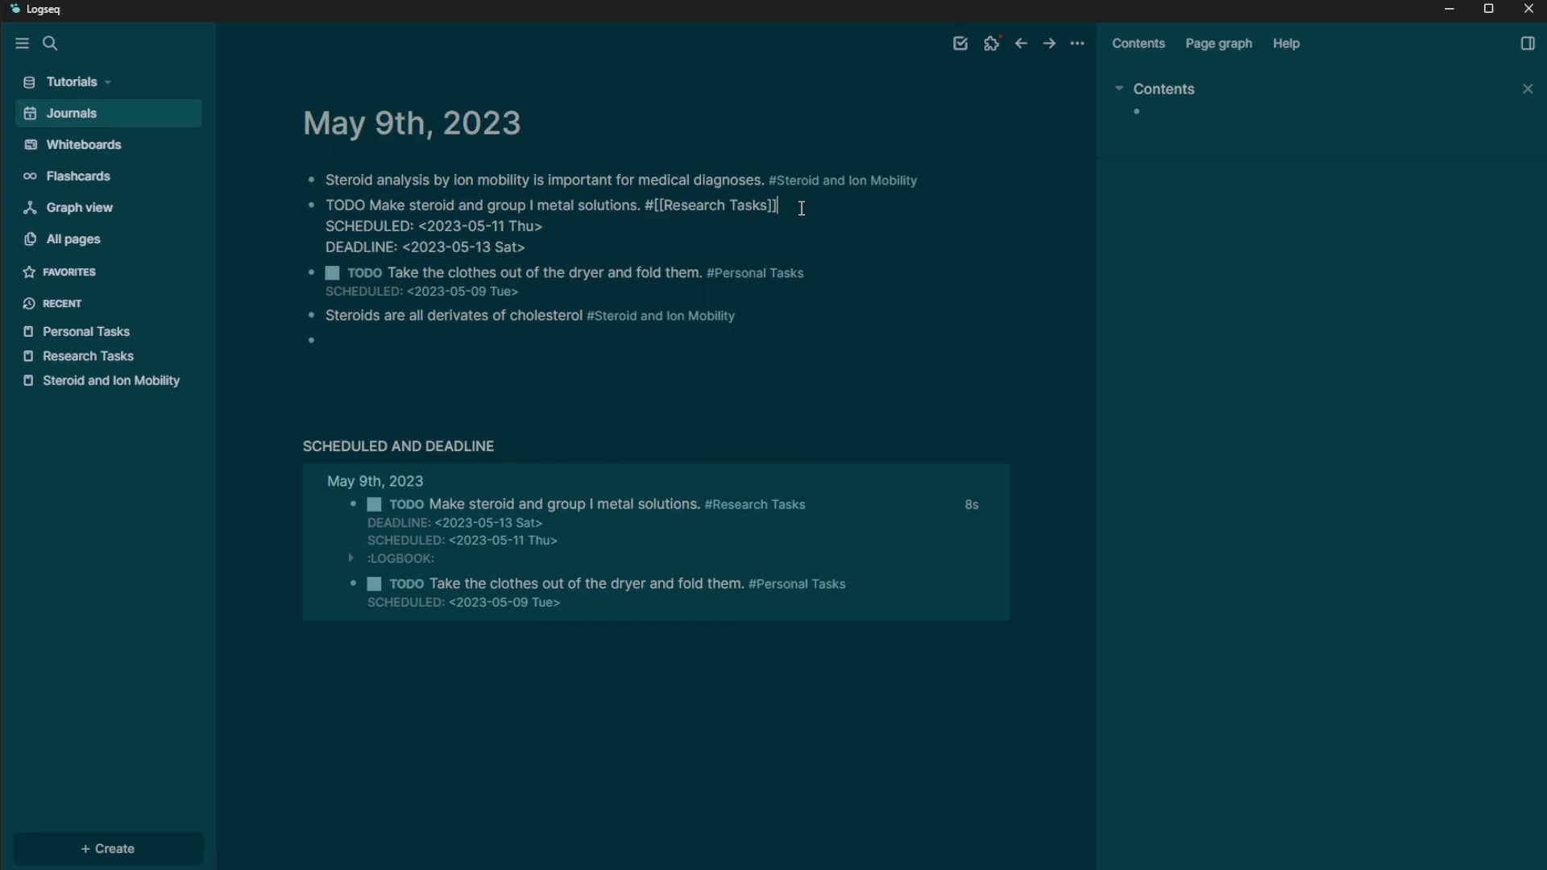
type("#[[")
type("Steroi")
left_click(783, 234)
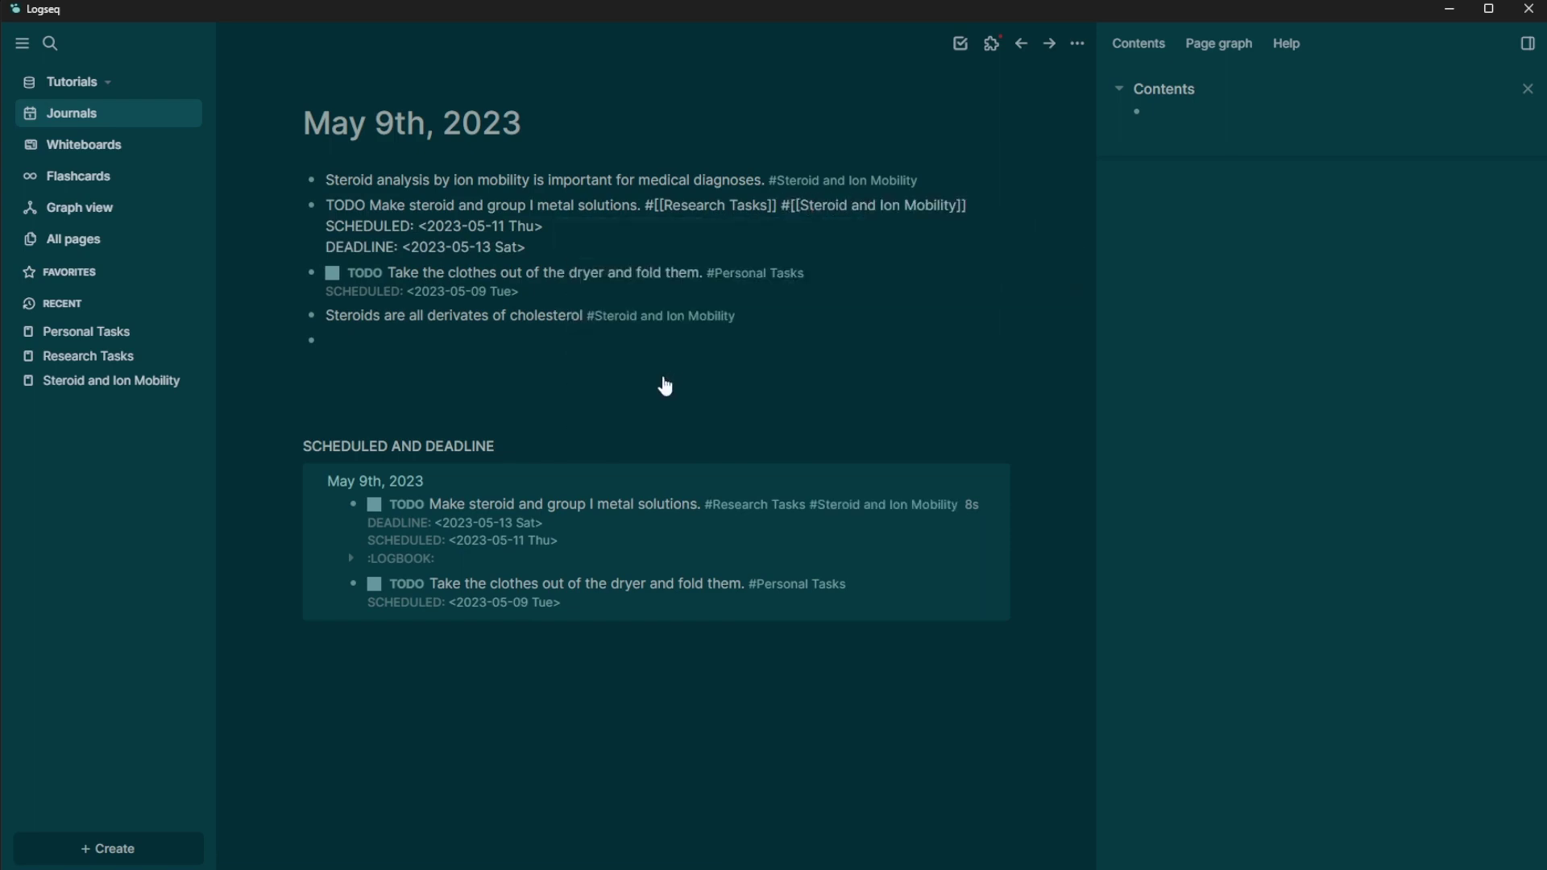
left_click(480, 425)
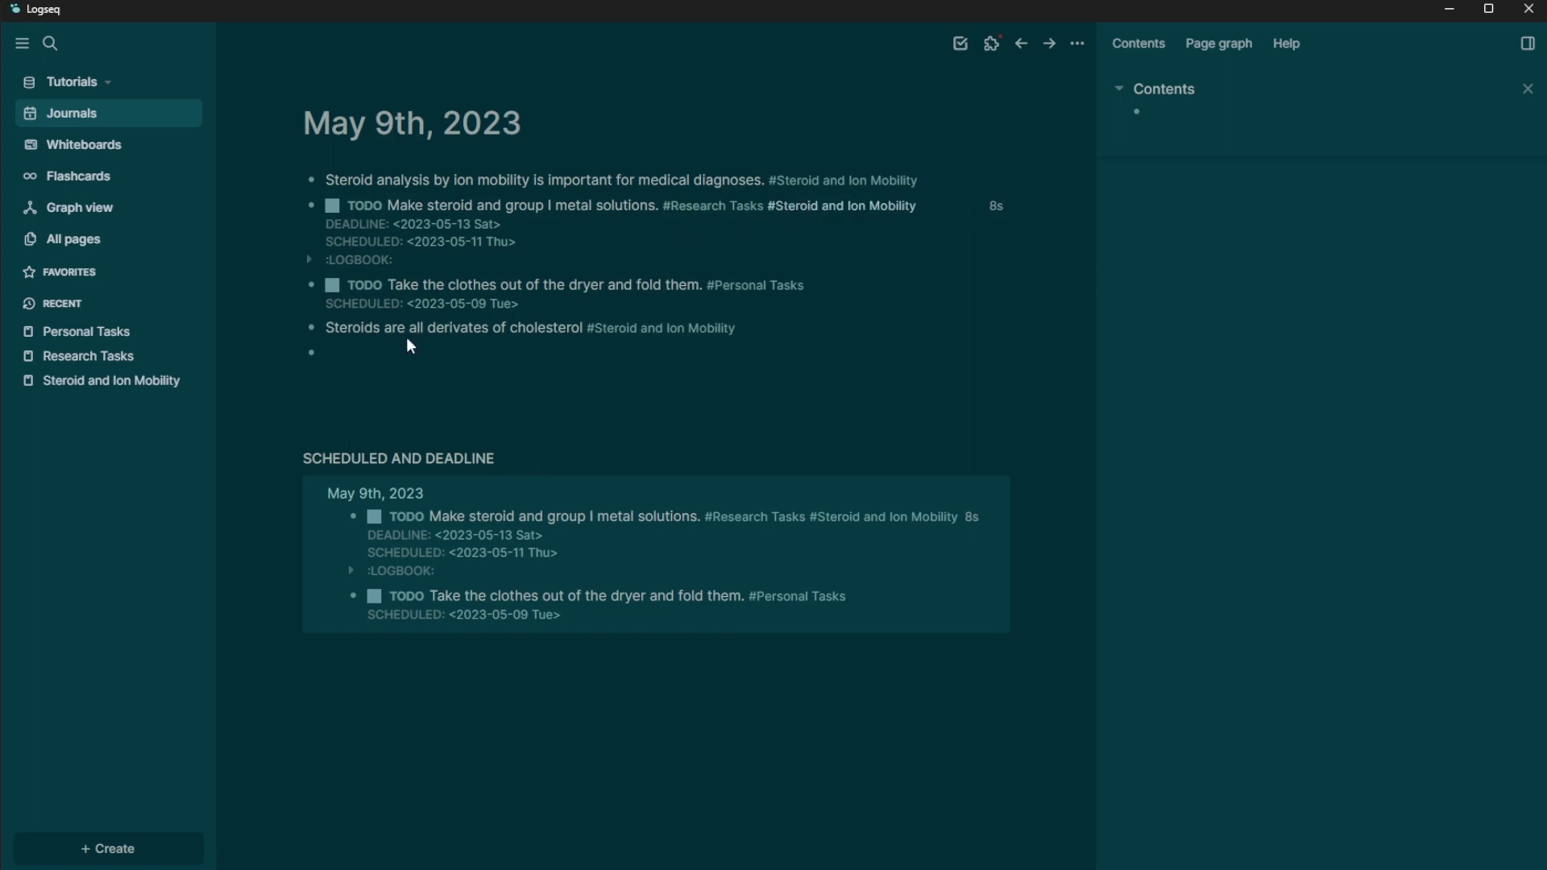
Step: Verify the Steroid and Ion Mobility and Research Tasks query results, then return to the journal
left_click(193, 382)
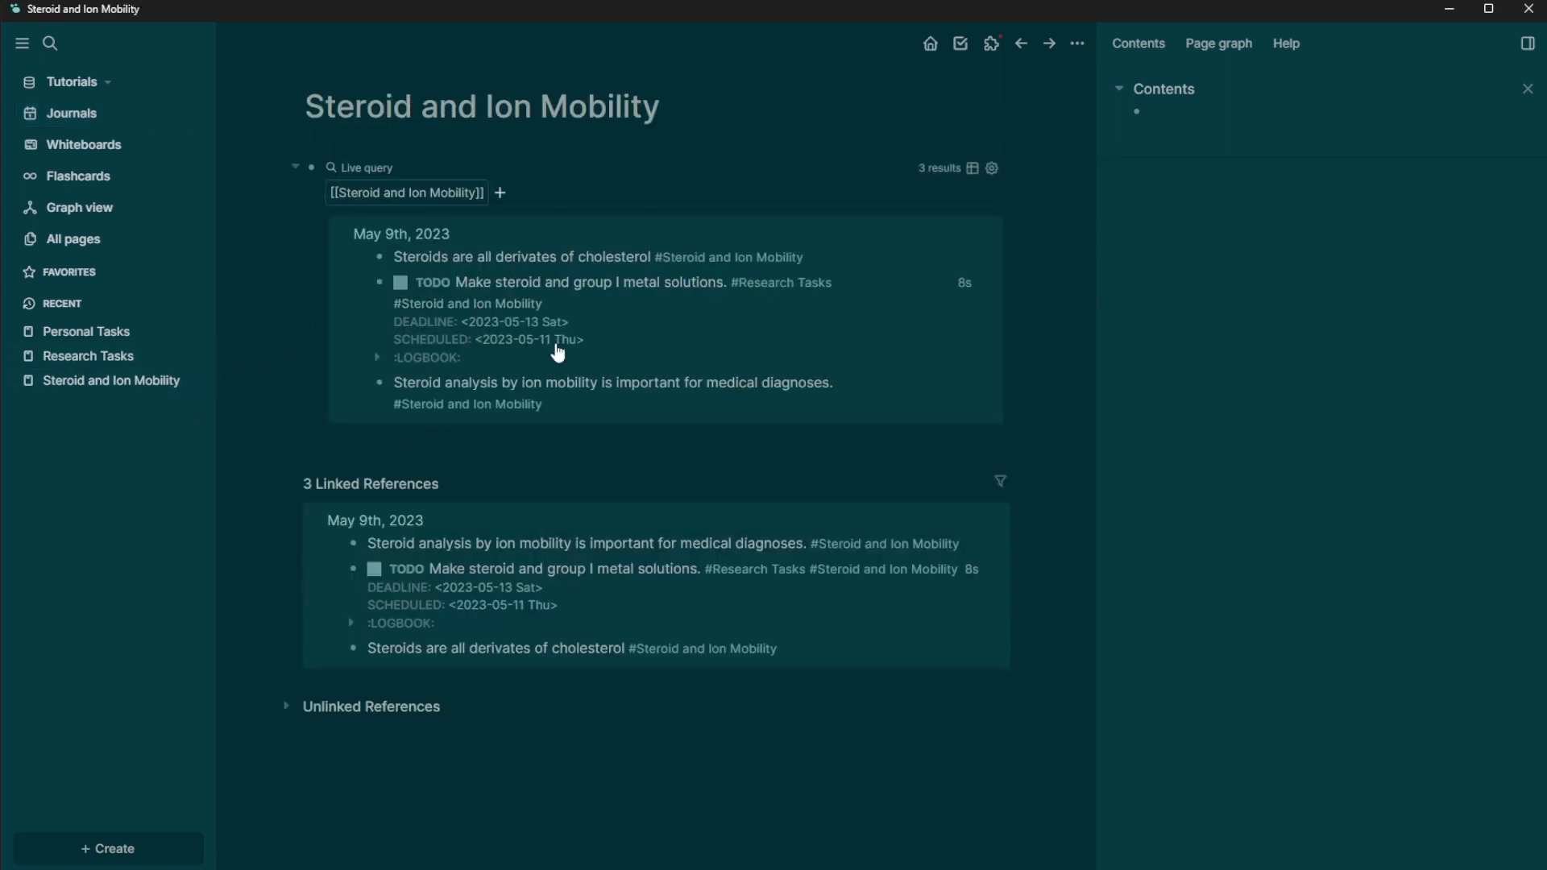
left_click(90, 355)
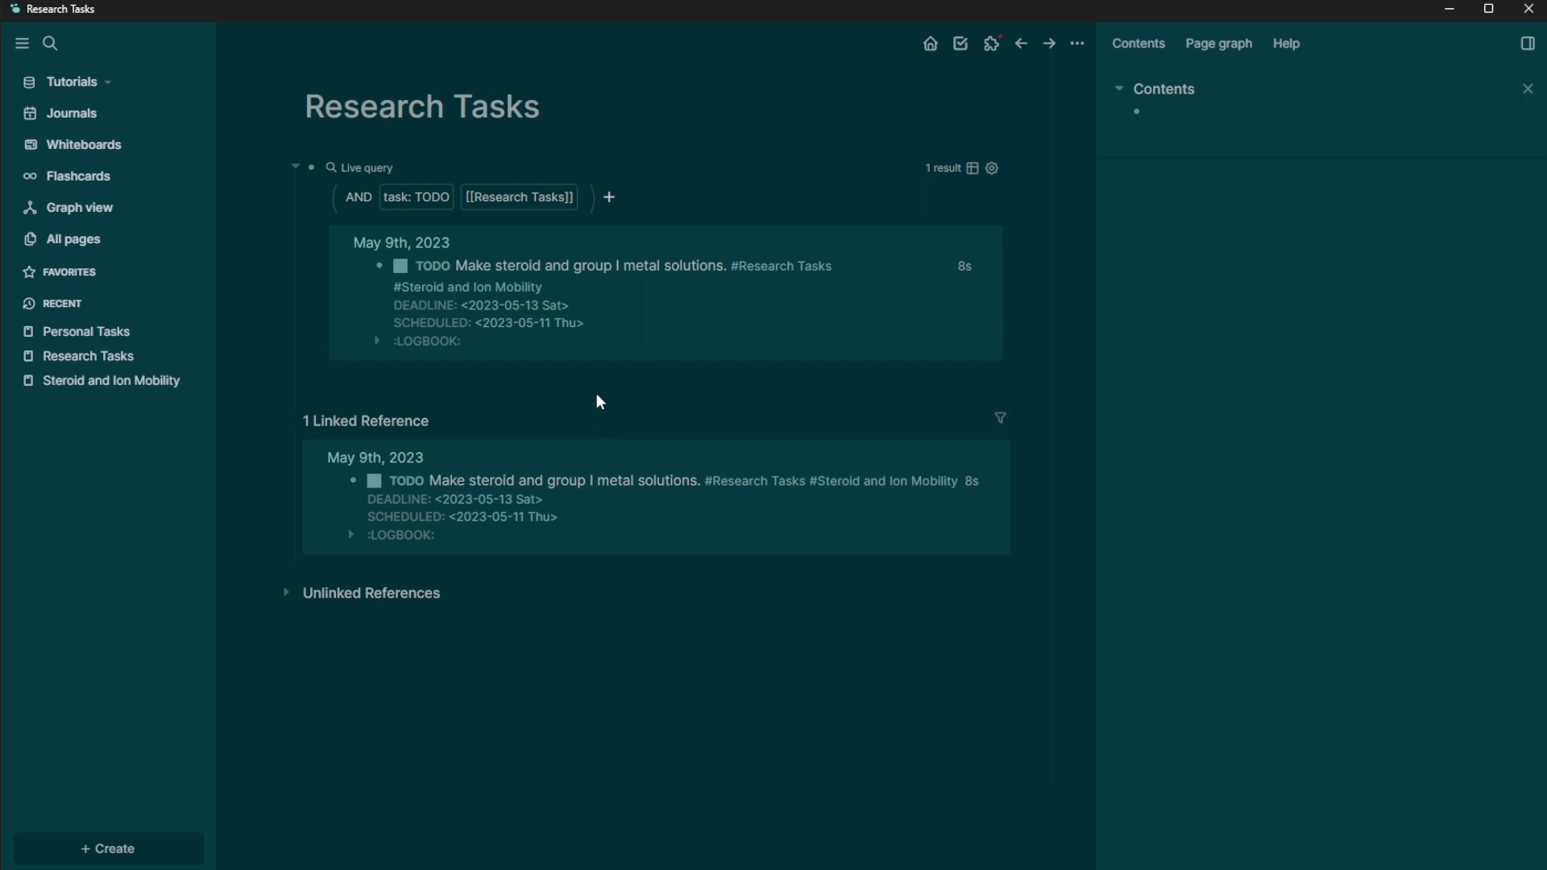
left_click(104, 113)
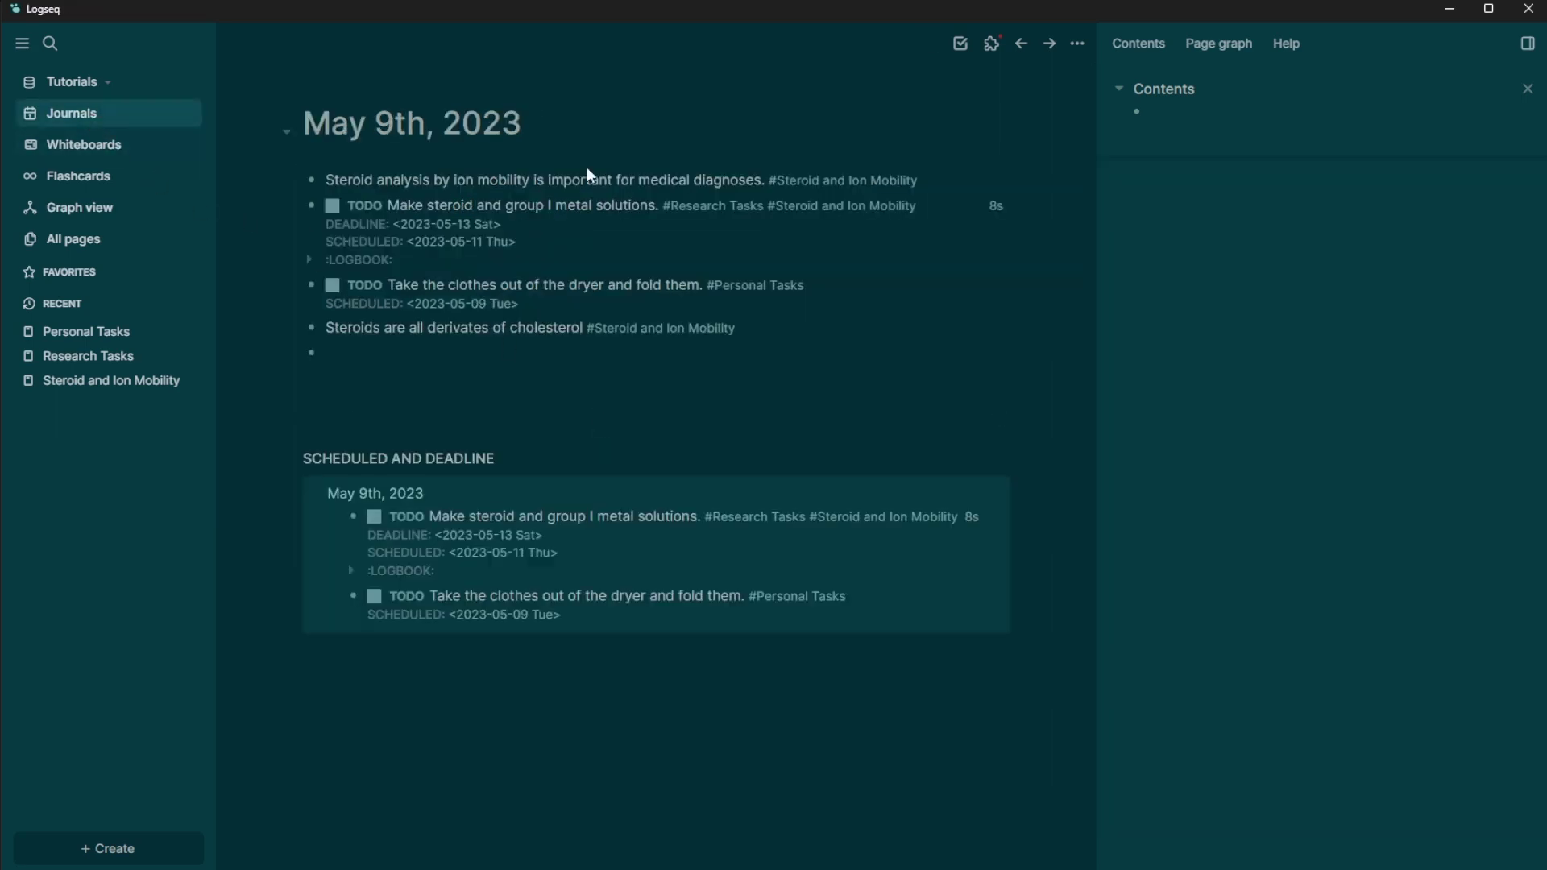